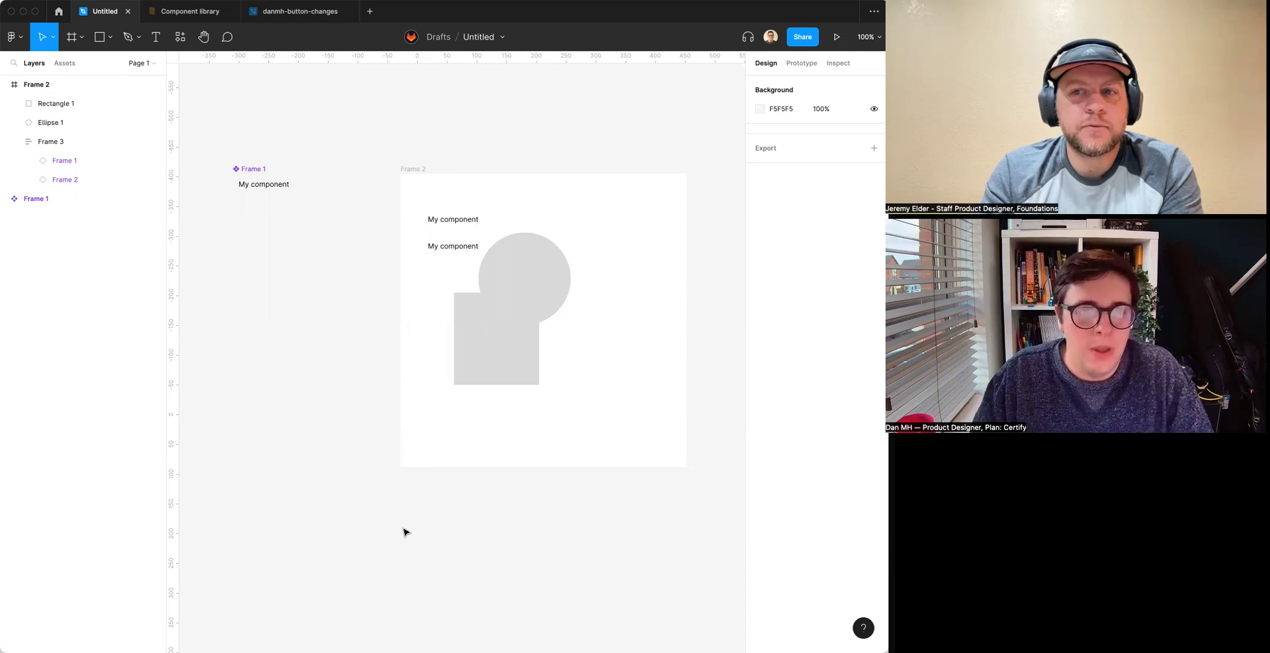
Launch the Visual Difference plugin from the canvas menu and place it beside the frames.
scroll(360, 523, "down", 1)
scroll(357, 523, "down", 3)
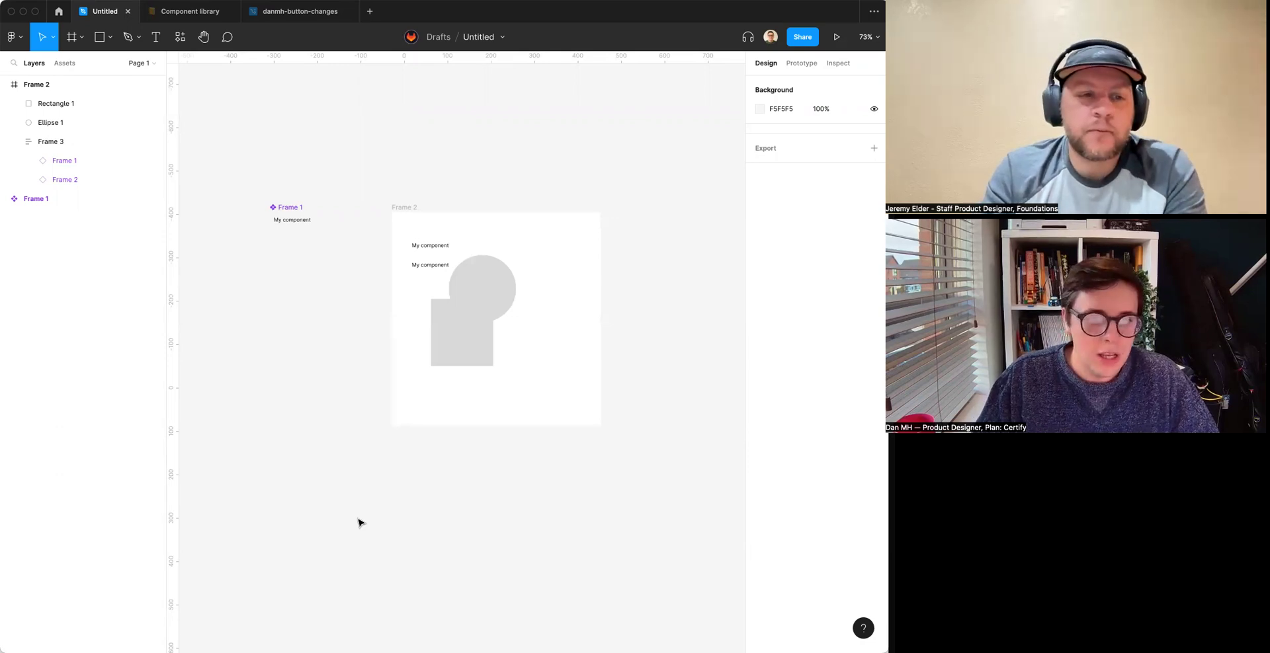
scroll(358, 523, "up", 3)
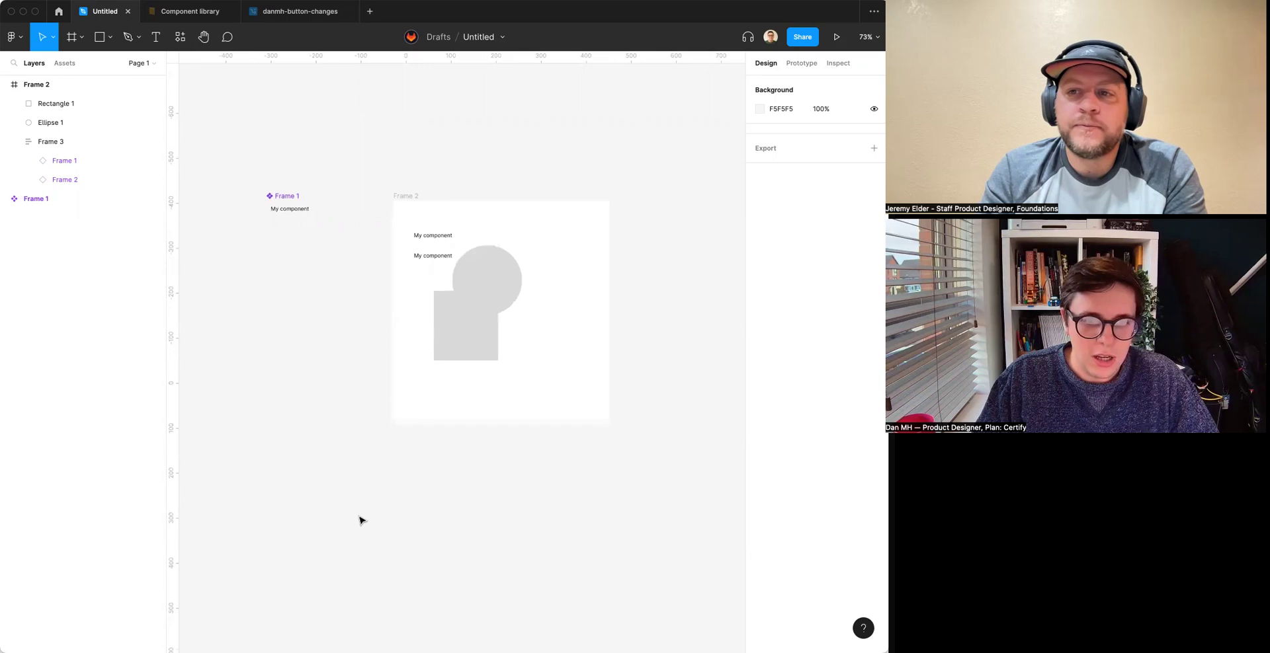
right_click(371, 459)
mouse_move(426, 554)
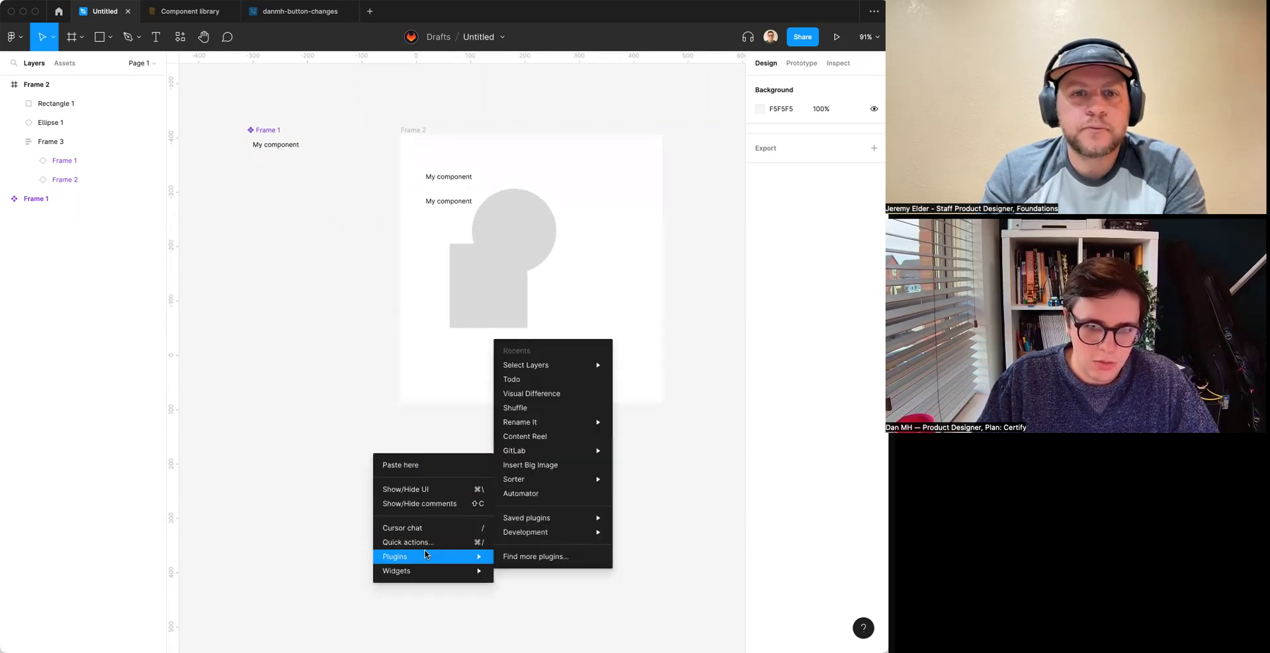
left_click(579, 397)
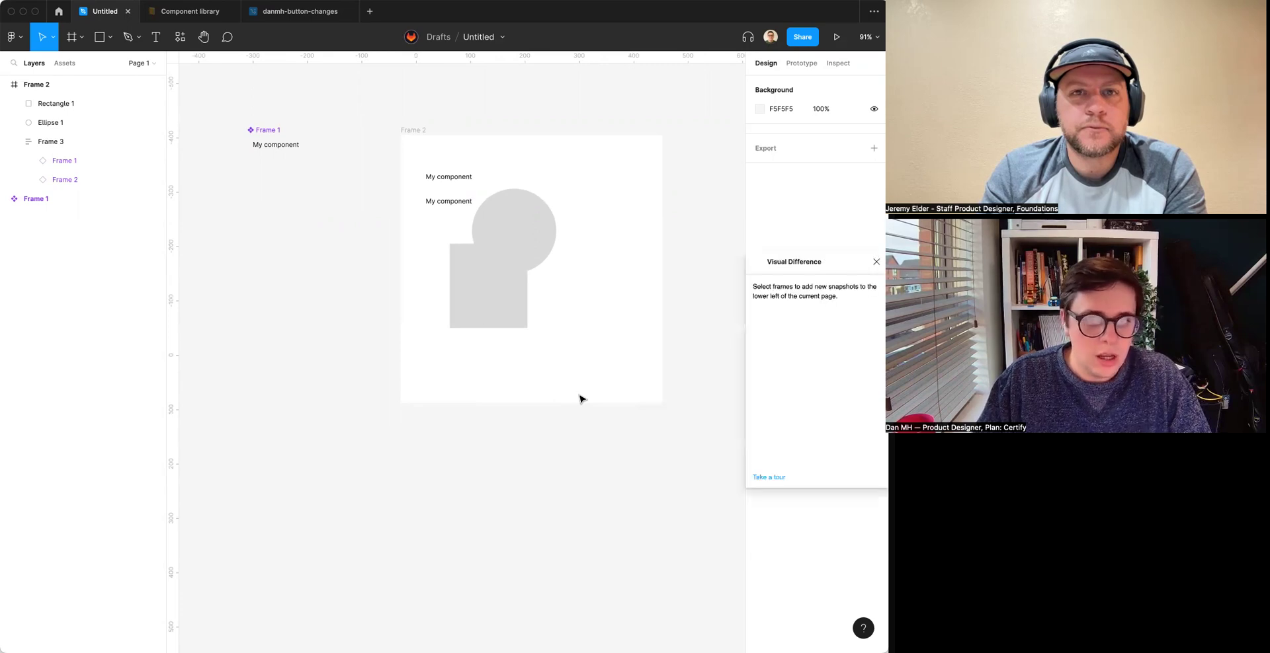
left_click_drag(832, 265, 763, 349)
Select both frames and add baseline snapshots of Frame 1 and Frame 2.
key("super+a")
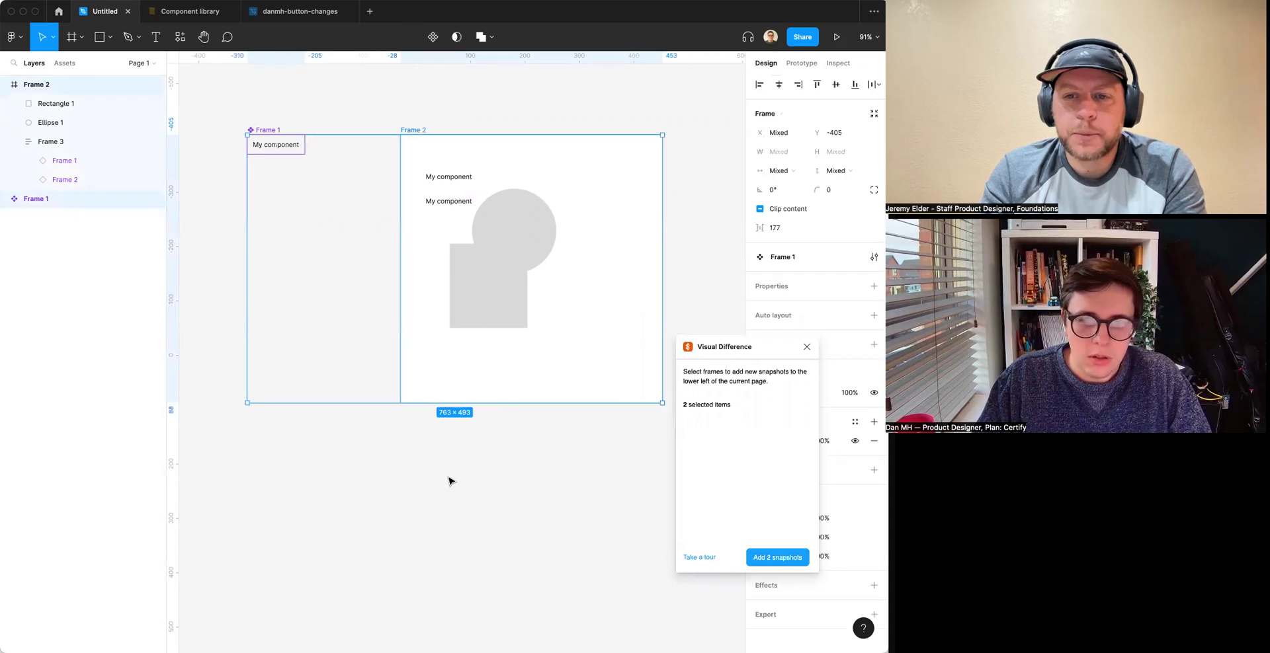
left_click(759, 558)
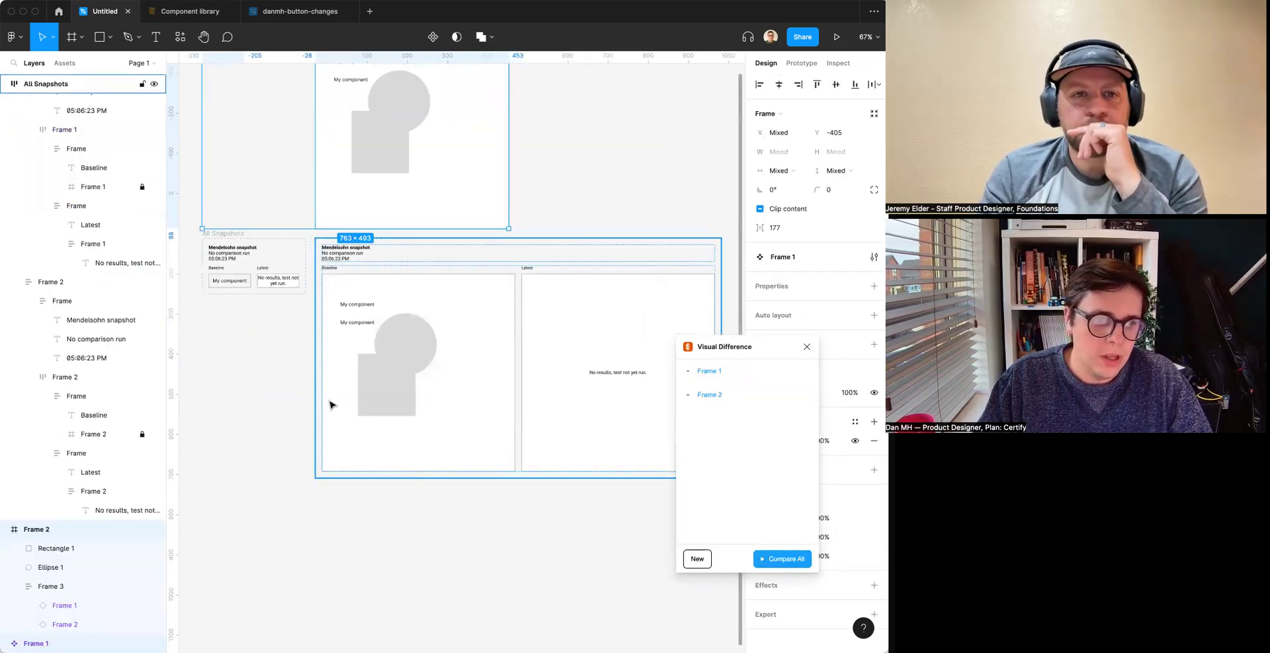
left_click(241, 292)
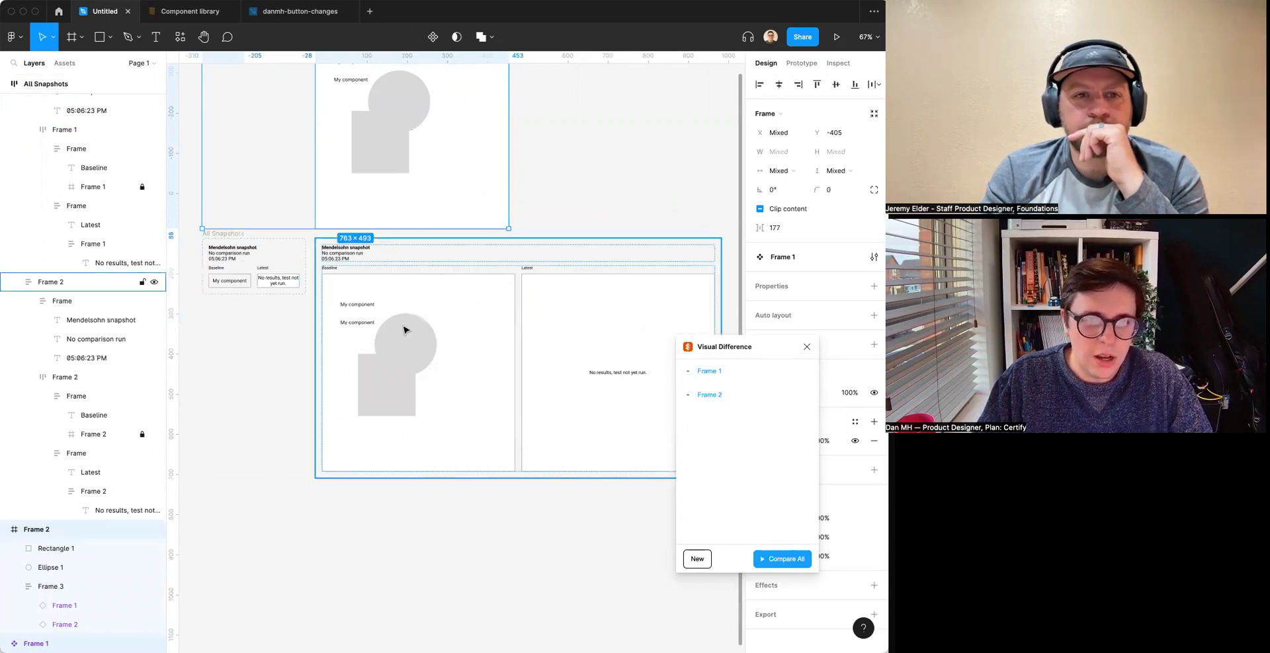
left_click(540, 174)
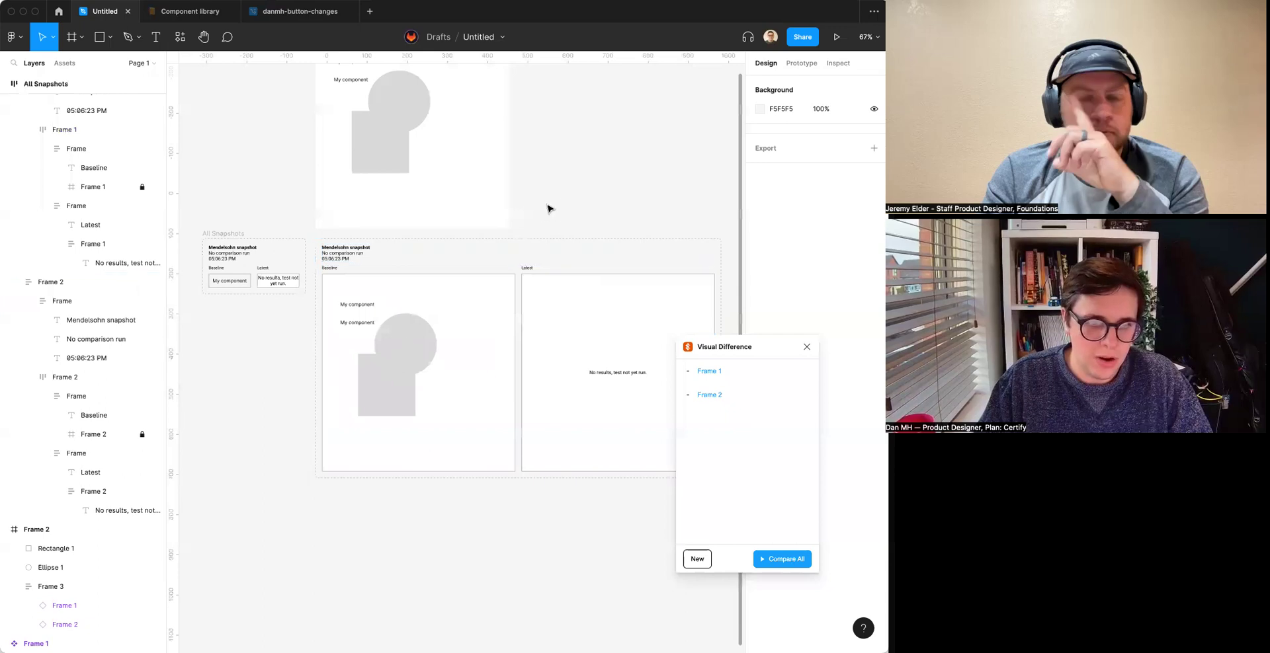
scroll(553, 196, "up", 3)
scroll(553, 197, "left", 1)
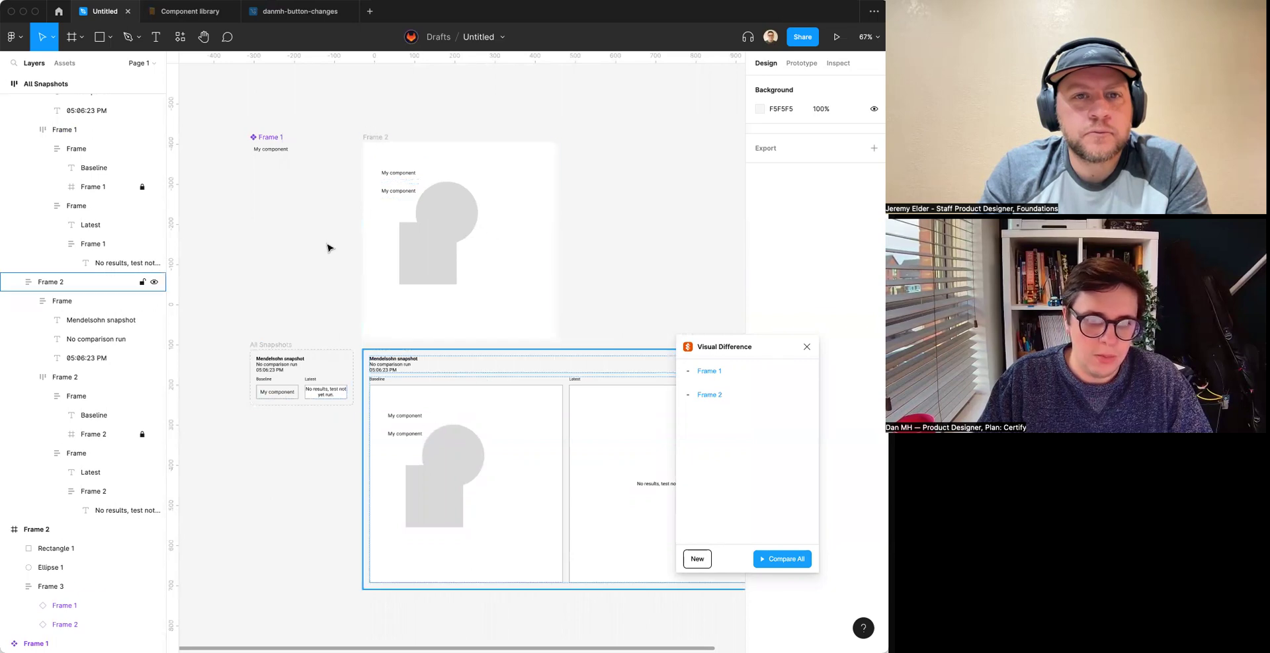
Change the fill of the circle in Frame 2 to red F17474.
scroll(341, 180, "up", 2)
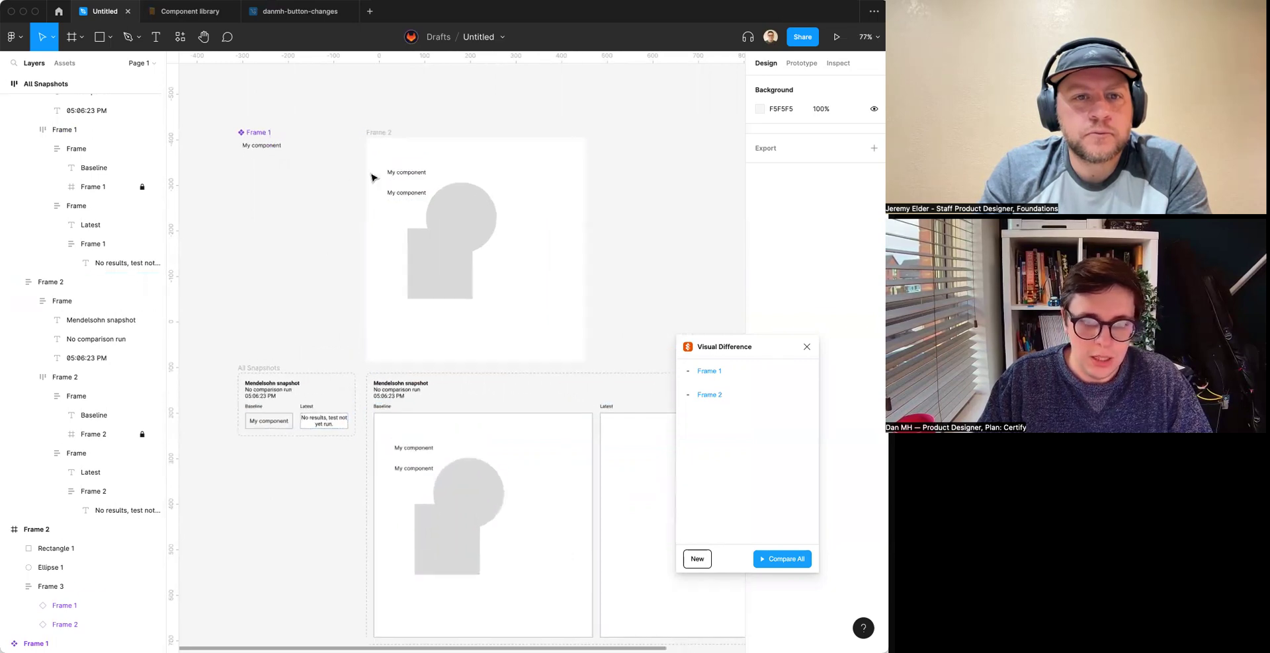
left_click(452, 221)
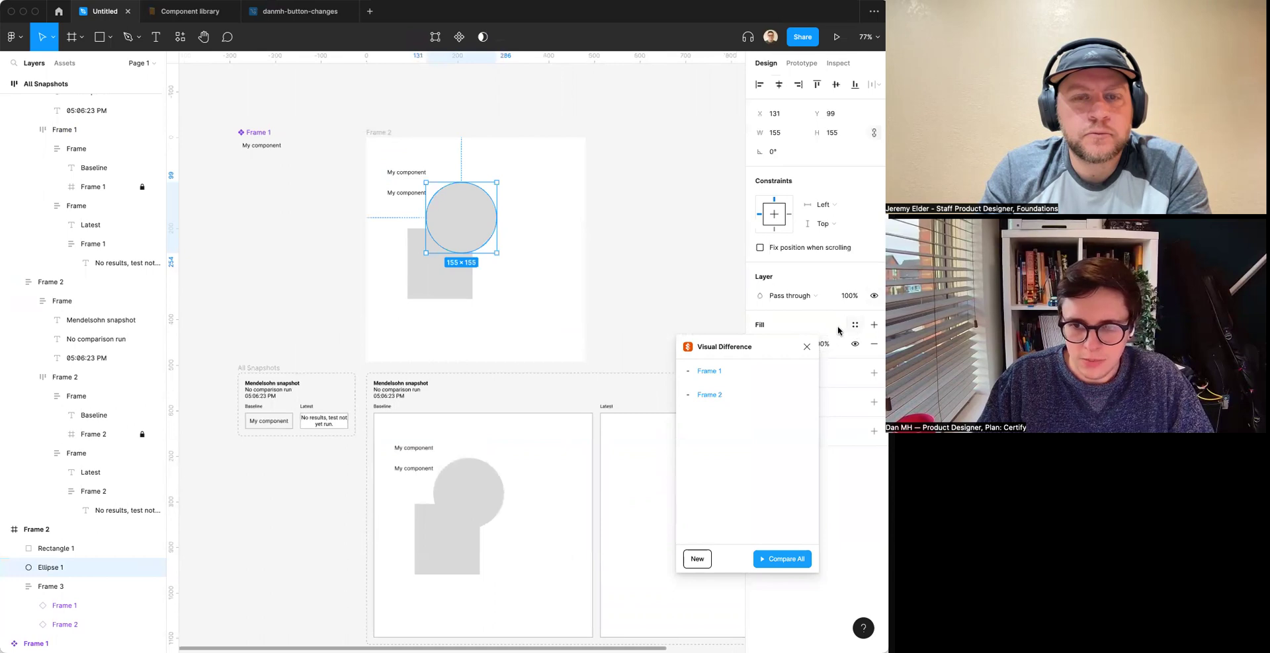
left_click_drag(769, 346, 650, 215)
left_click(759, 344)
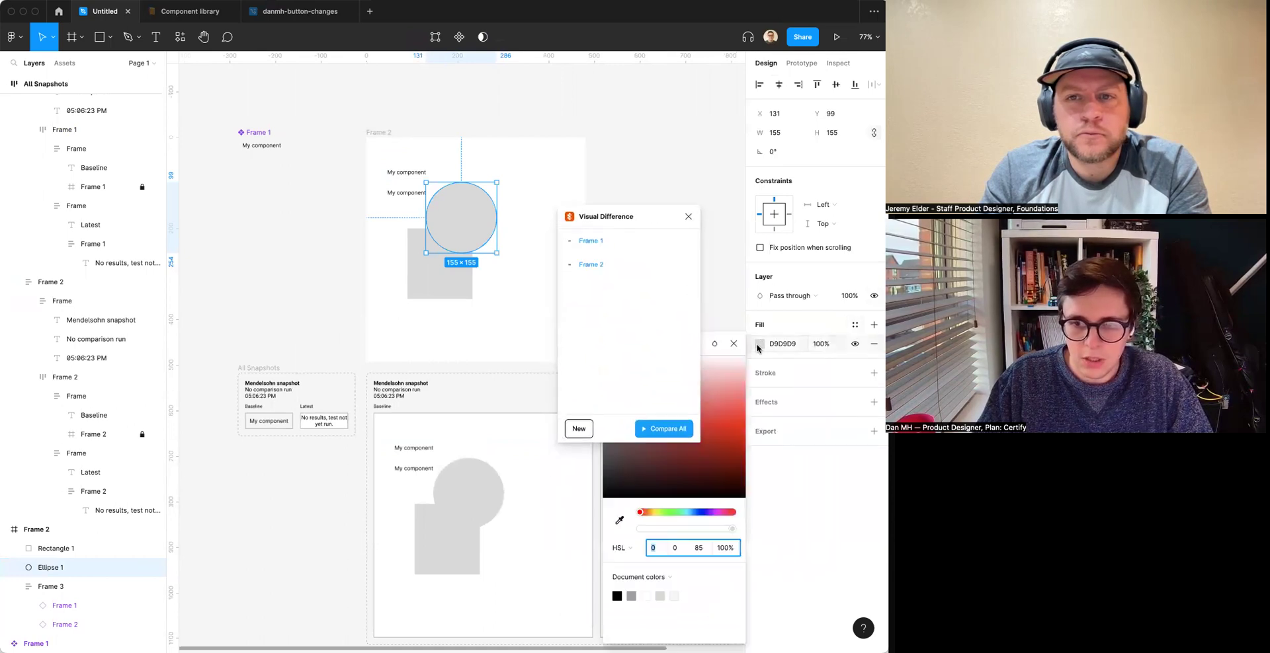
left_click(719, 400)
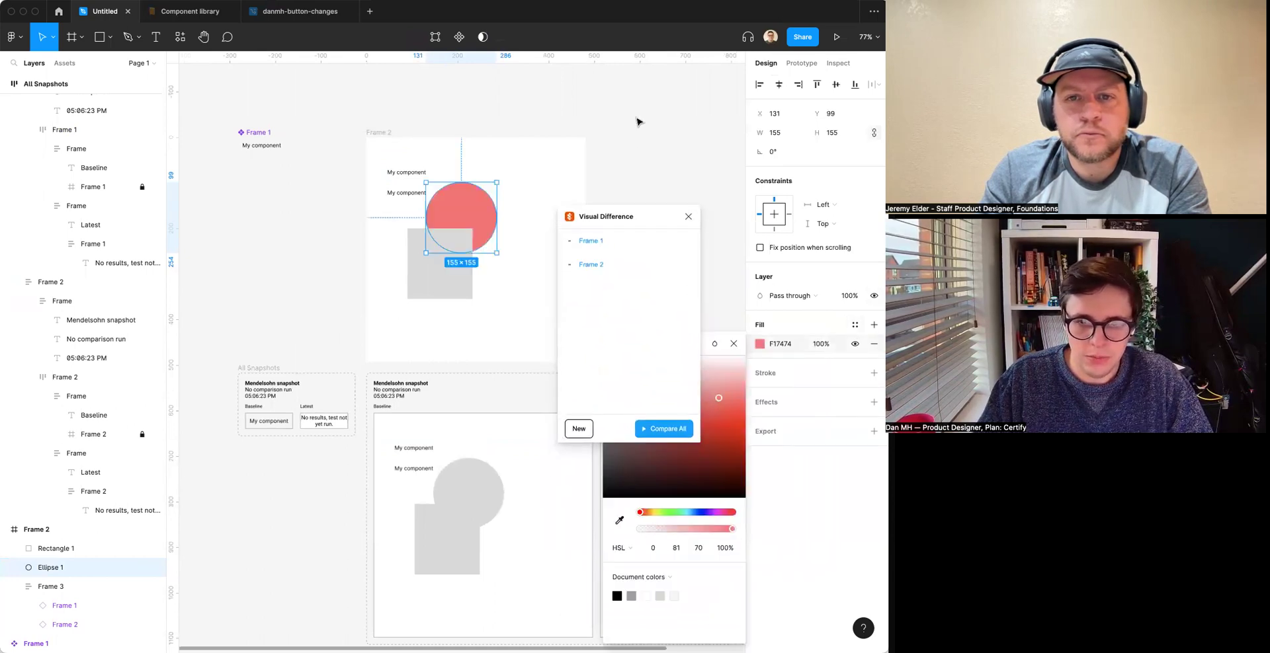
Run Compare All against the snapshots and reveal the Latest snapshot.
left_click(661, 154)
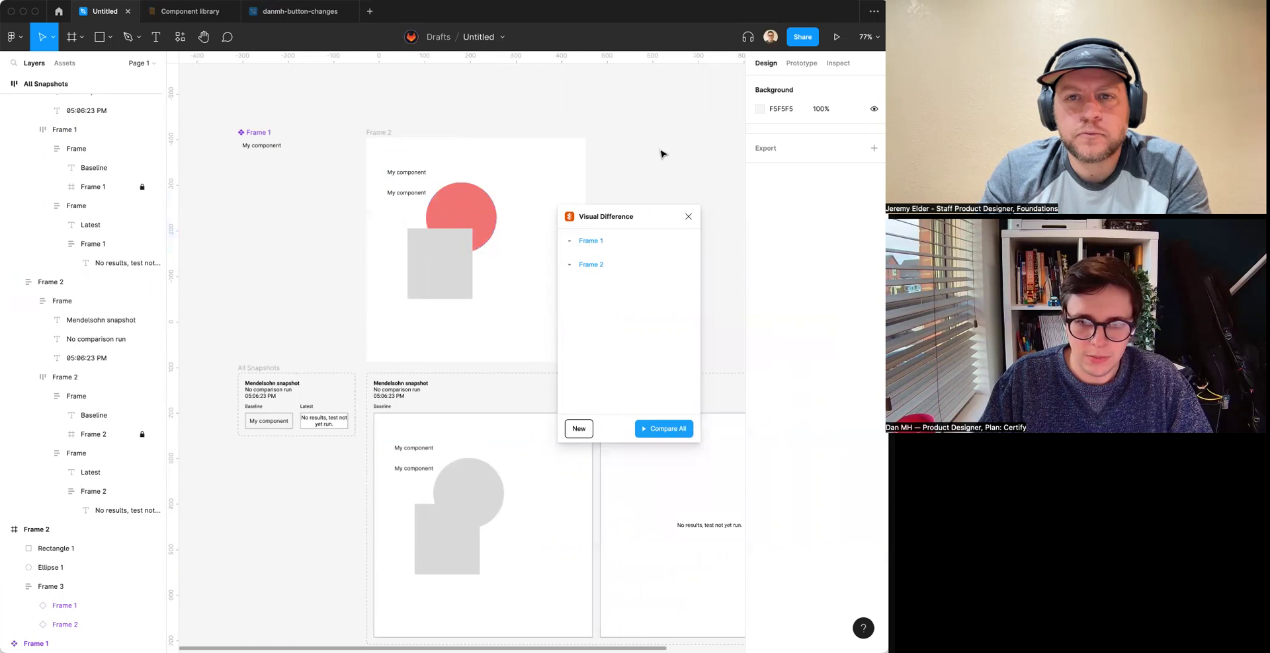
left_click(664, 430)
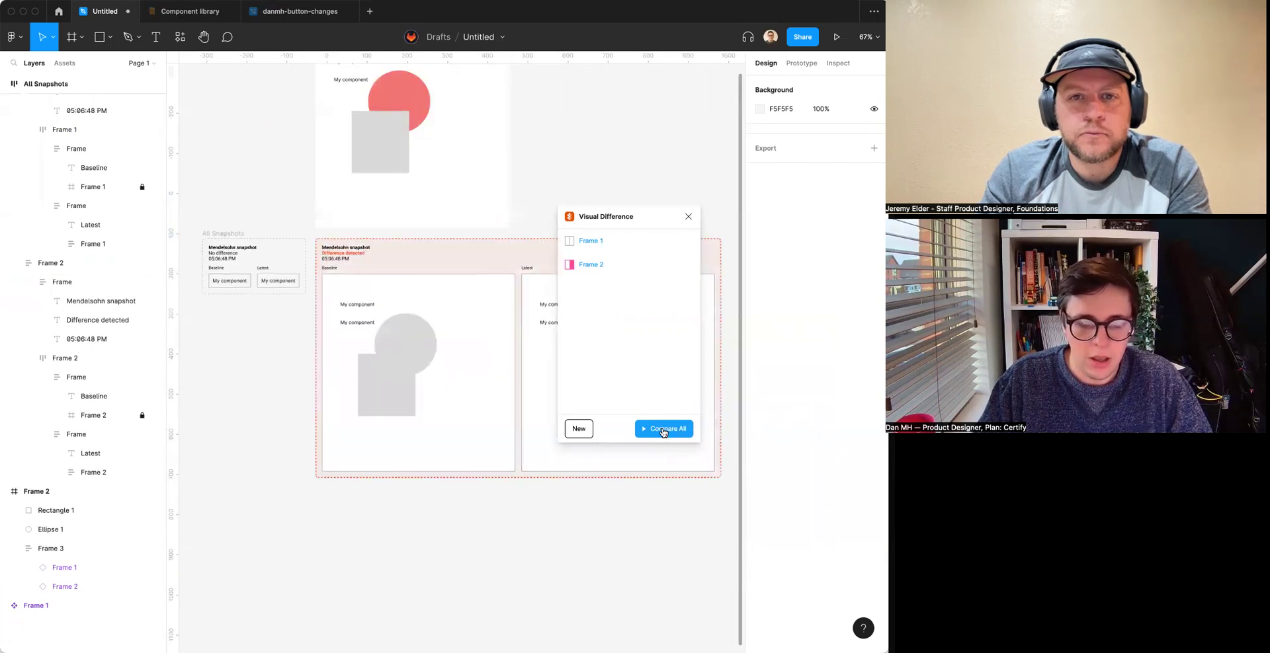
left_click_drag(652, 218, 761, 154)
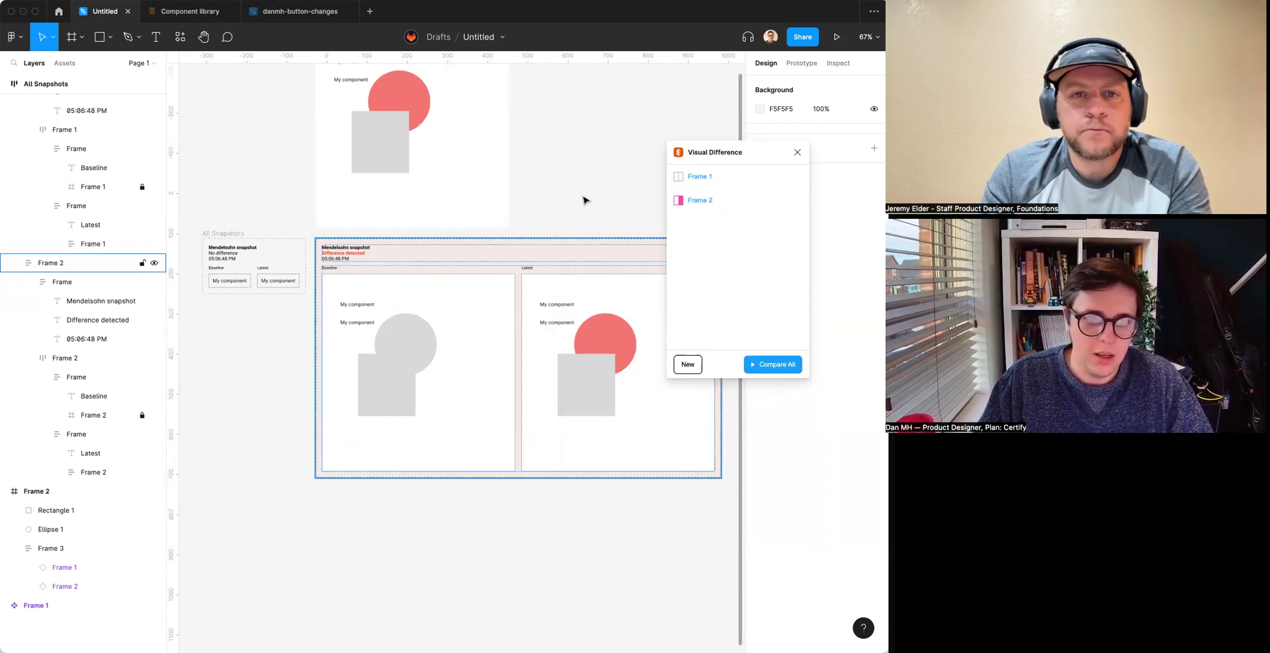
Jump to the Frame 2 snapshot from the Visual Difference list.
mouse_move(738, 202)
left_click(678, 201)
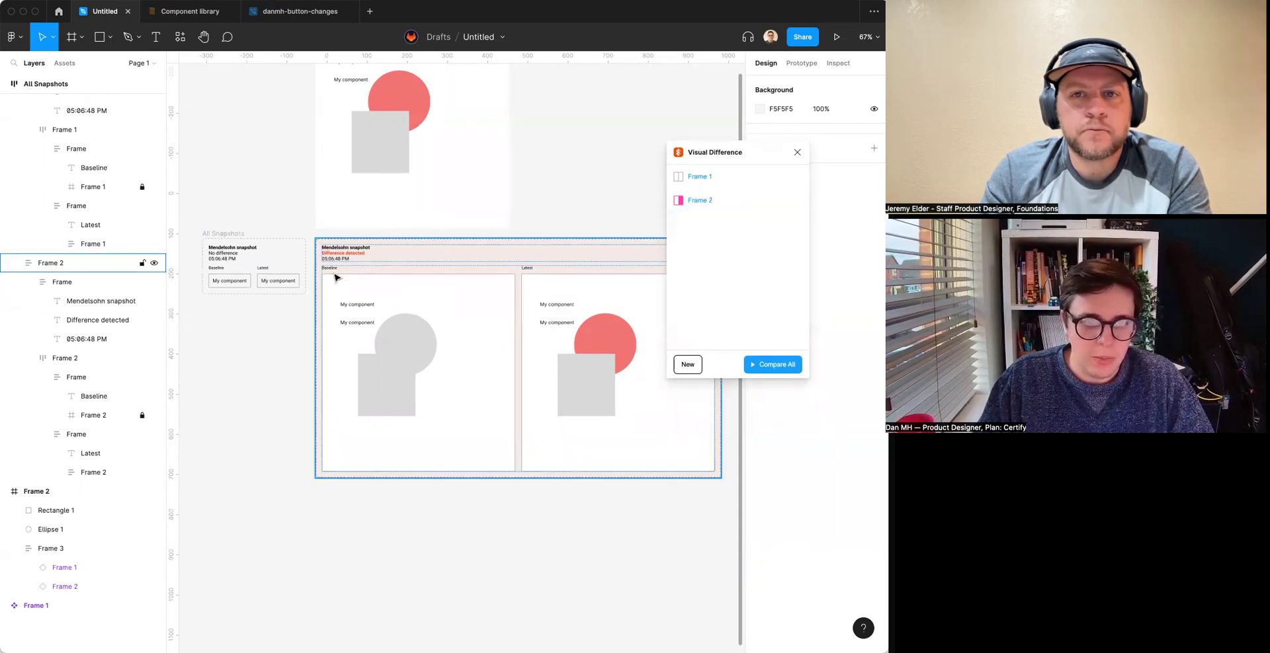
left_click(649, 154)
scroll(548, 123, "up", 2)
scroll(546, 124, "up", 1)
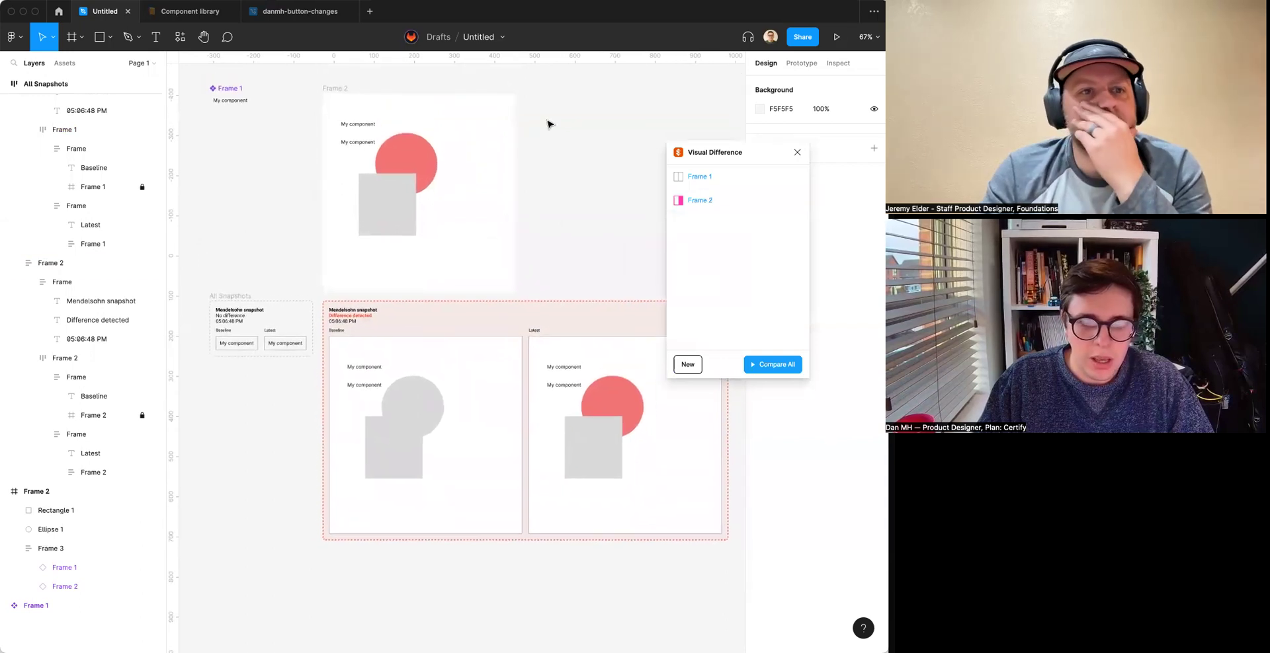
Undo and redo the last change, then reselect the Frame 2 circle.
left_click(412, 152)
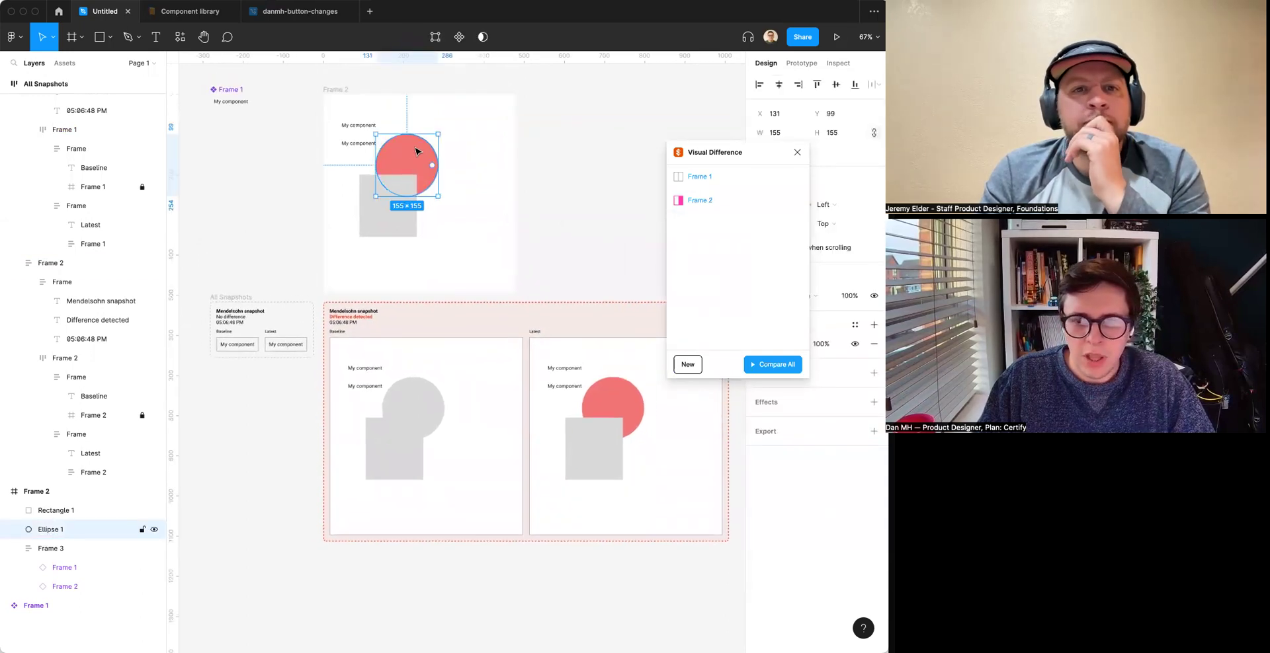
key("ctrl+z")
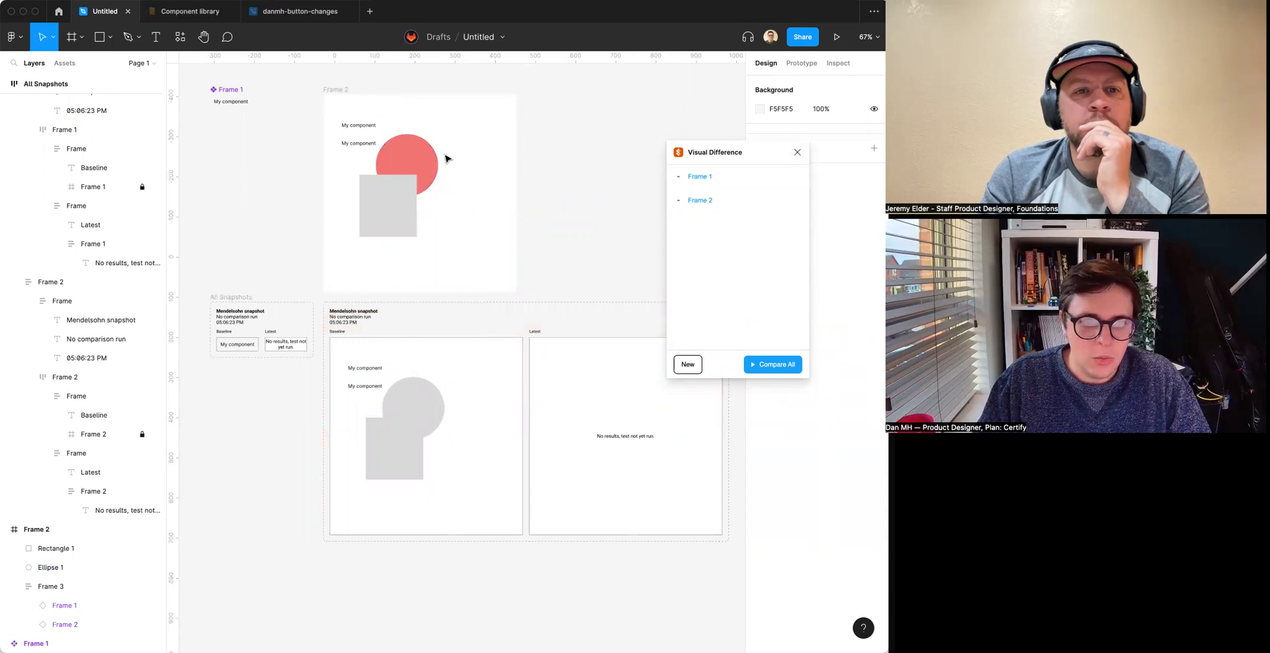
key("ctrl+shift+z")
left_click(562, 173)
left_click(428, 153)
Set the circle's fill to light grey E5E5E5.
left_click_drag(770, 152, 713, 152)
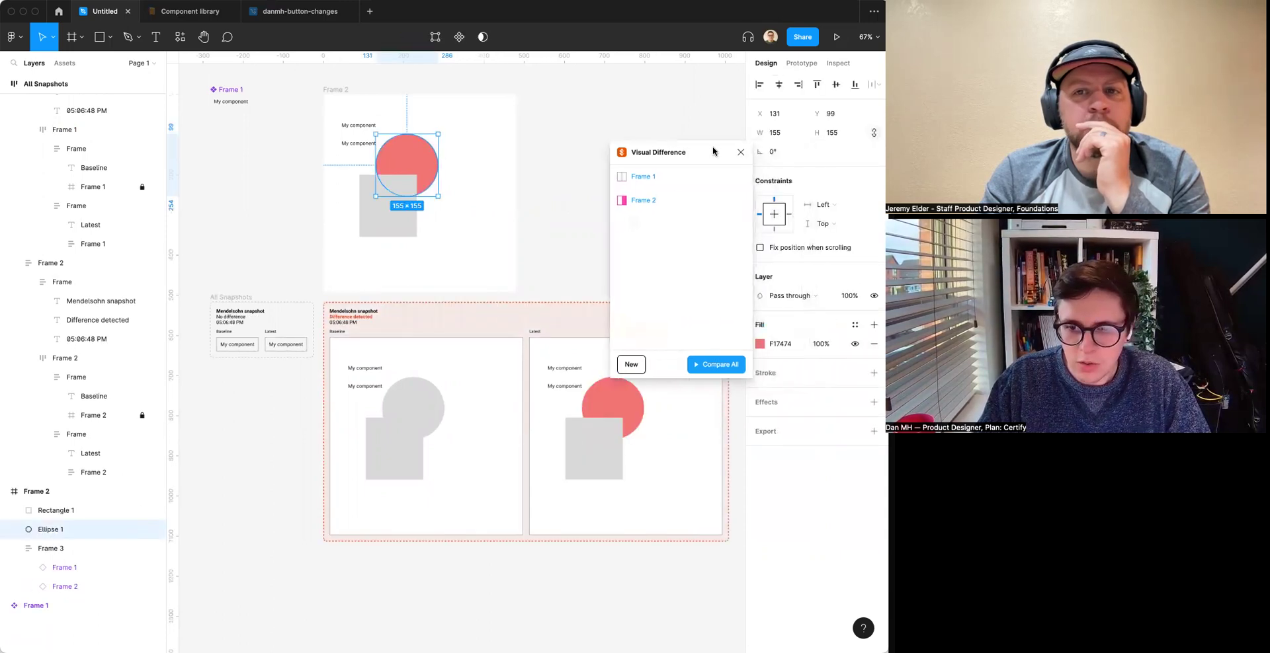
left_click(789, 346)
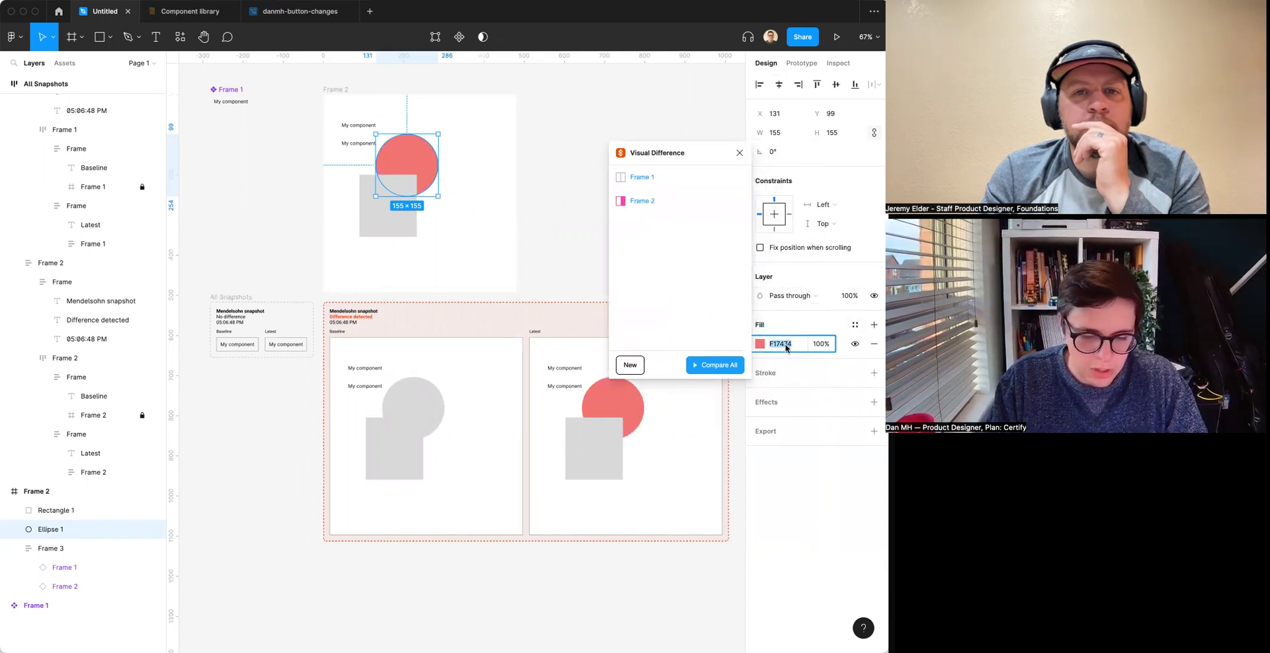
type("E5E5E5")
key("Return")
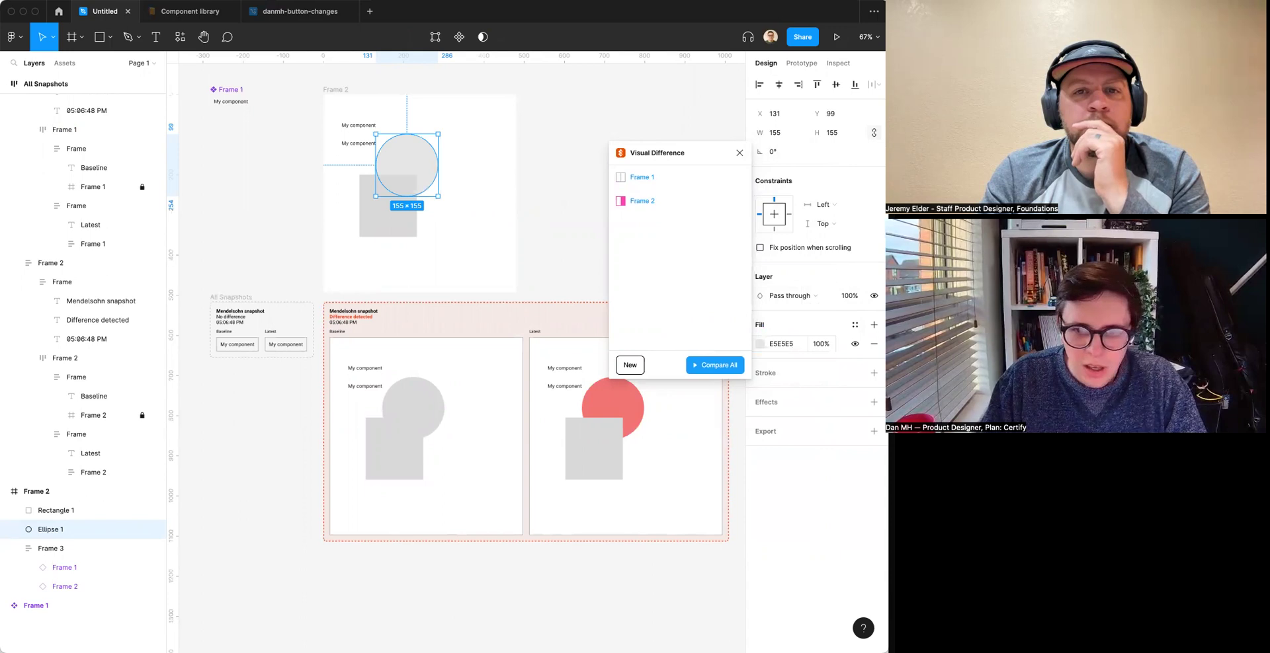
Change the circle's fill to the original grey D9D9D9 and nudge it slightly.
left_click(785, 347)
left_click(399, 221)
left_click(423, 146)
left_click(781, 344)
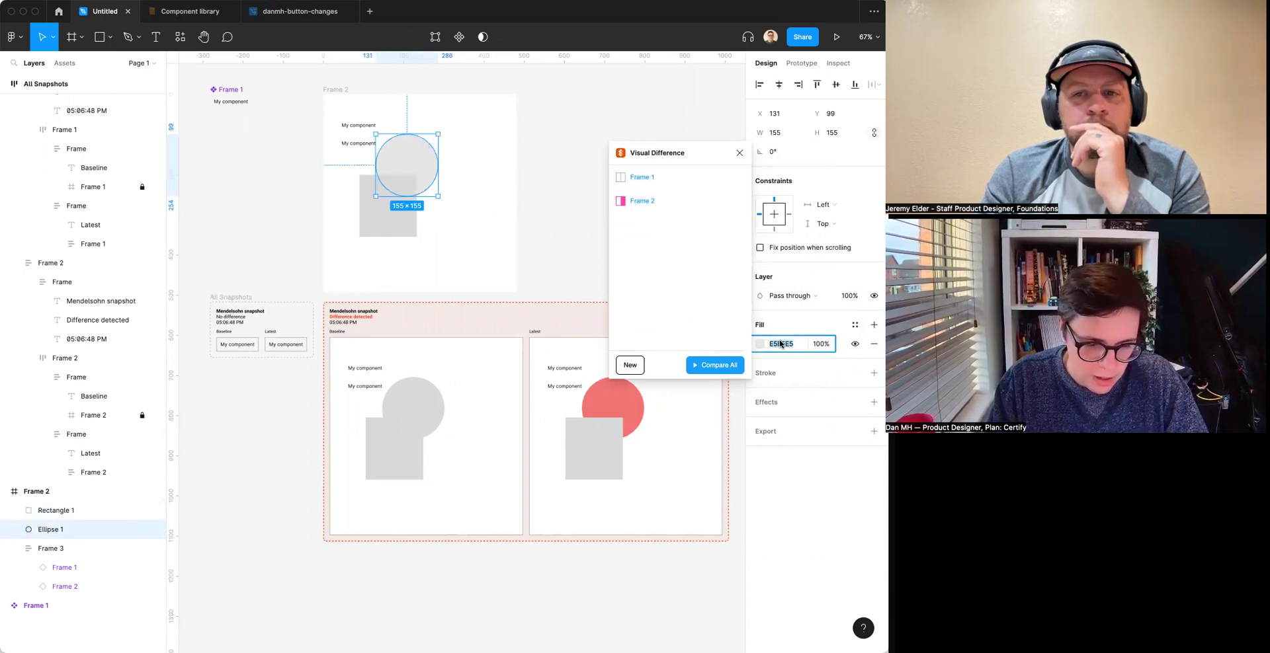
type("d9")
key("Return")
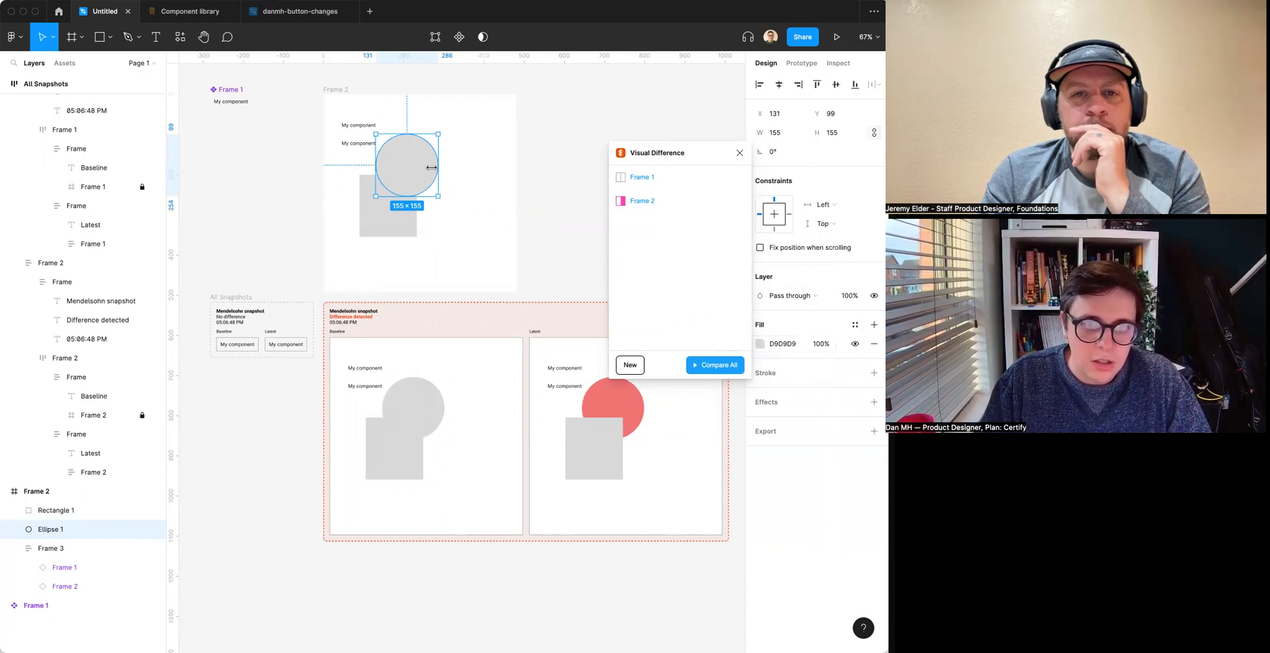
left_click_drag(415, 171, 419, 174)
left_click(570, 132)
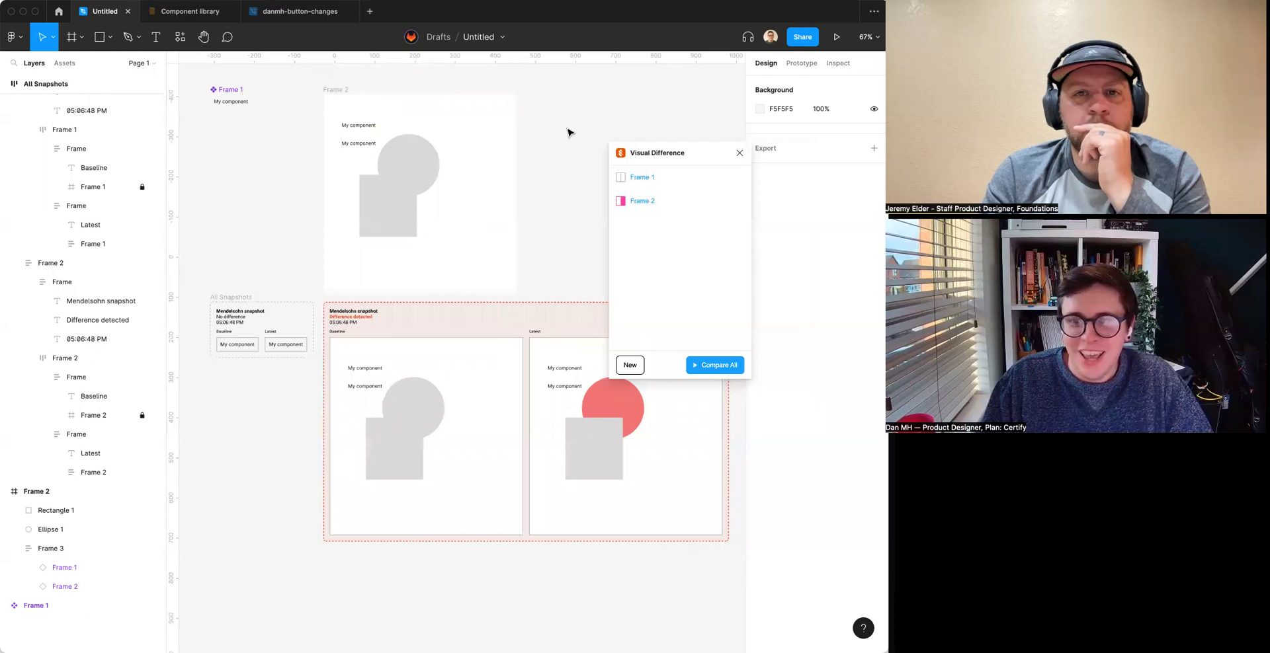
Rerun the comparison and view Frame 2's details with the diff overlay at full opacity.
left_click(709, 367)
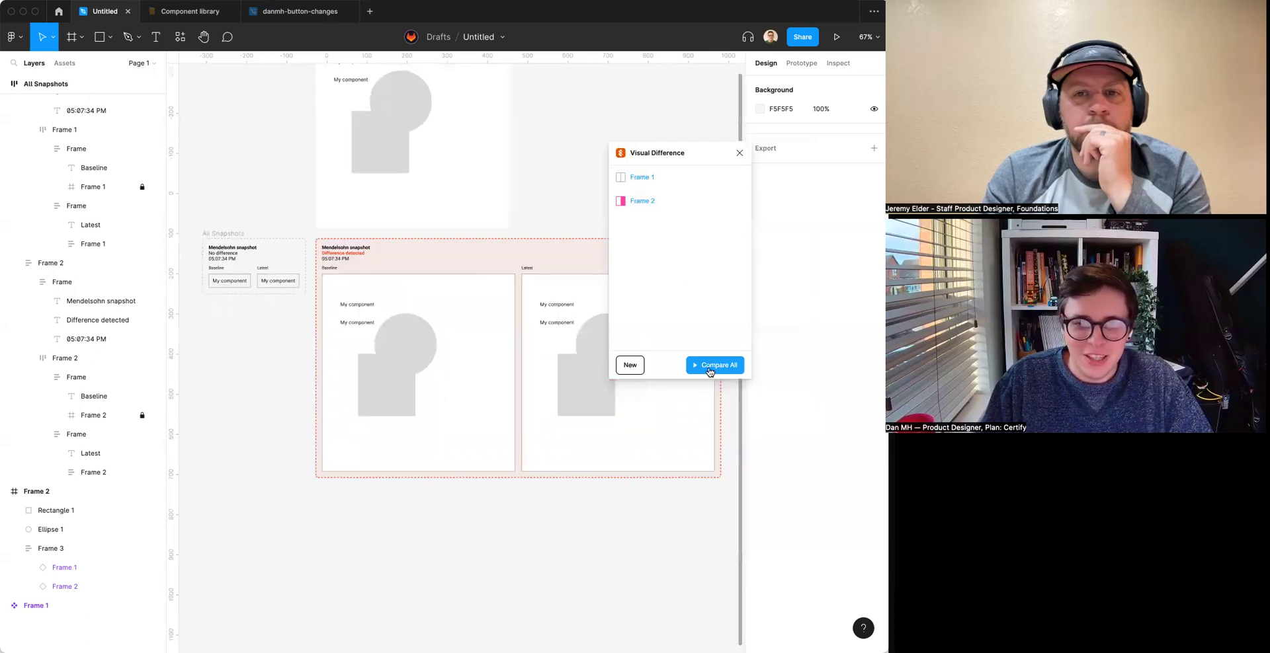
scroll(547, 300, "right", 3)
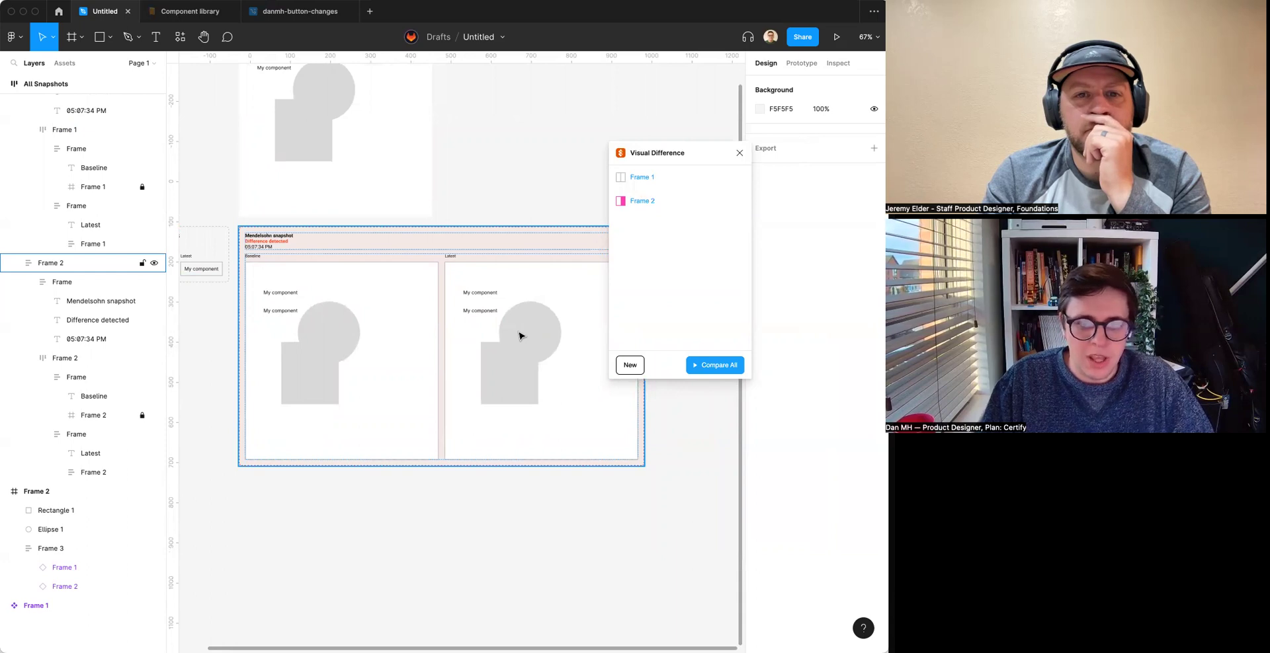
mouse_move(677, 206)
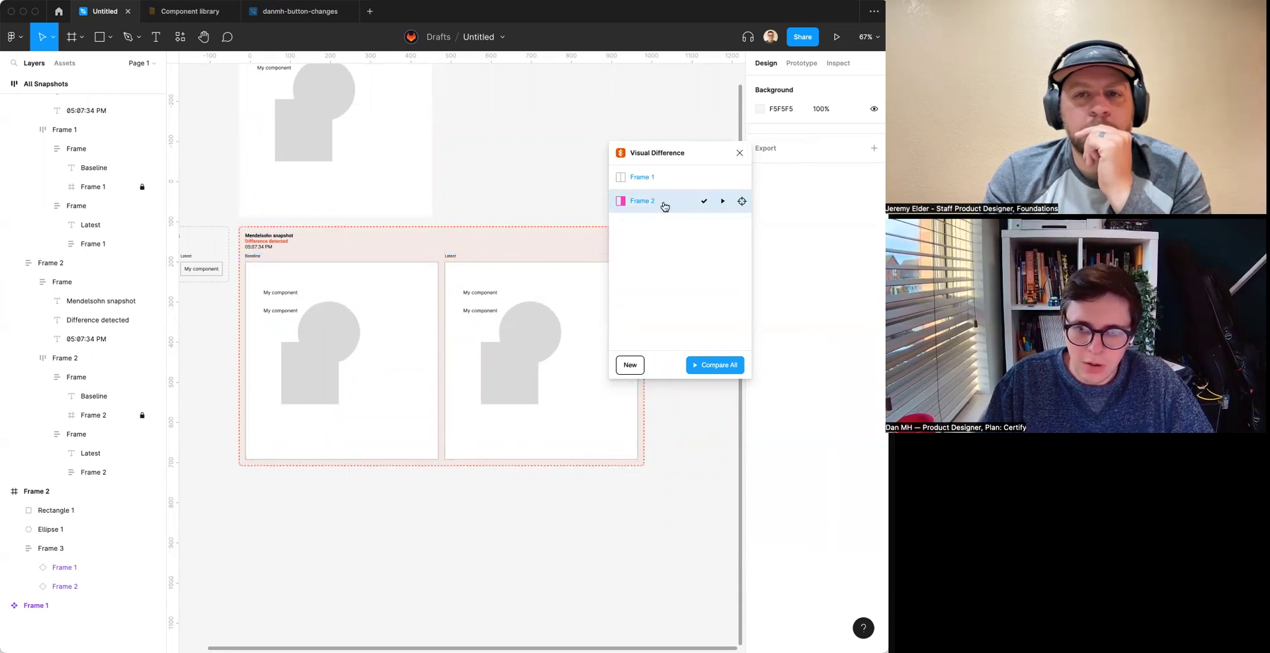
left_click(676, 202)
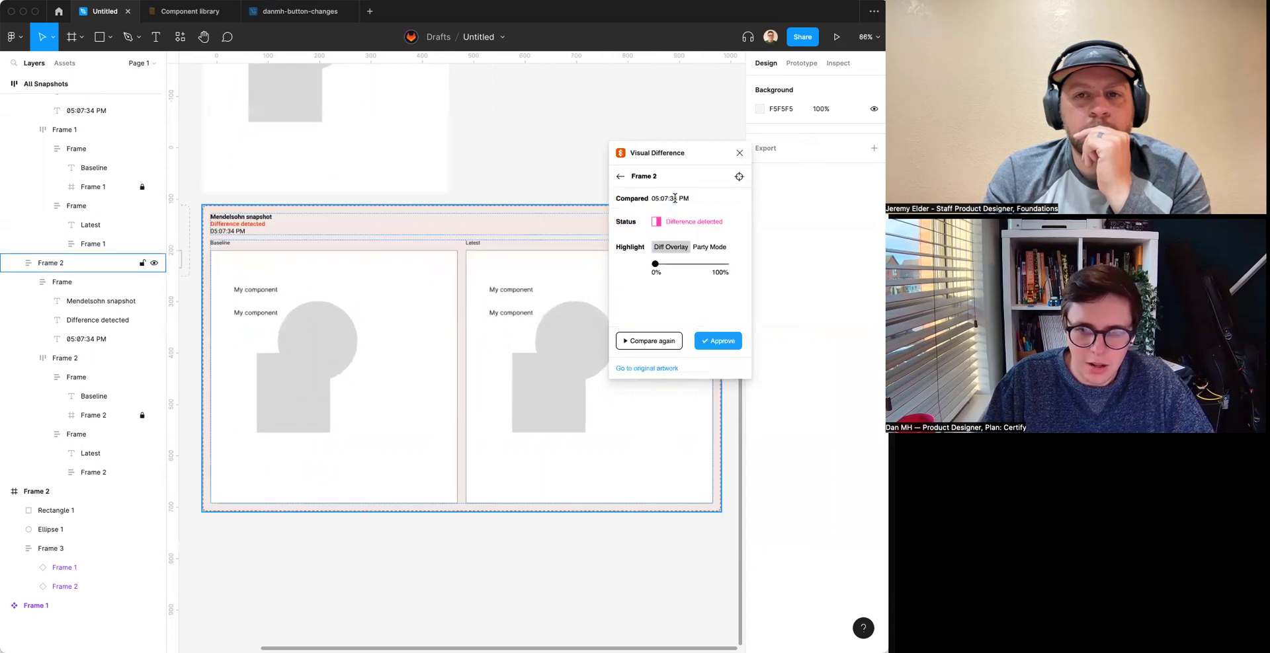
left_click_drag(655, 264, 697, 266)
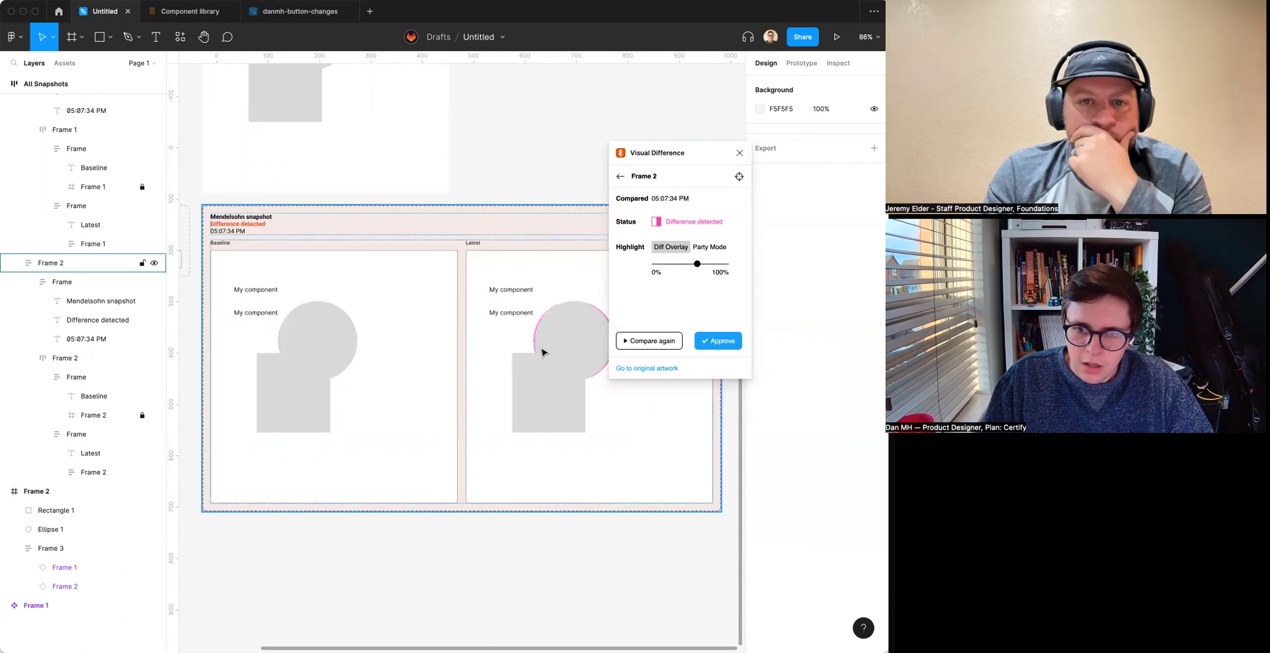
Toggle the highlight to Party Mode and back to Diff Overlay, then approve Frame 2's difference.
left_click_drag(696, 153, 728, 116)
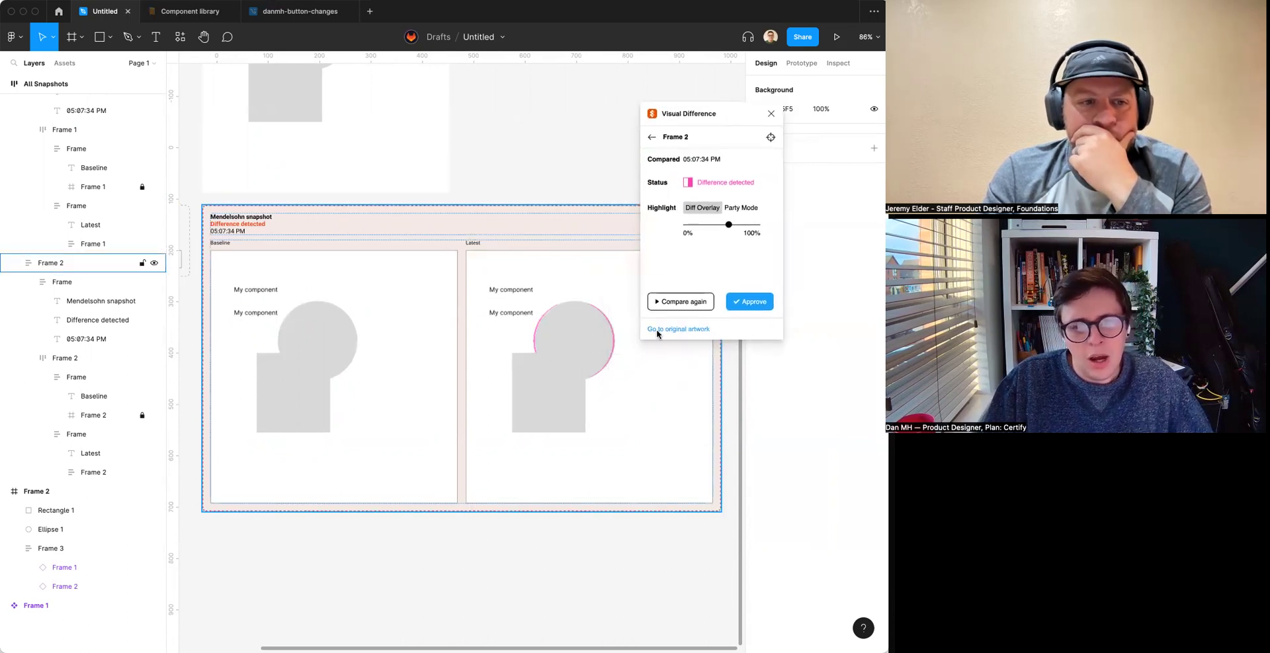
left_click(742, 208)
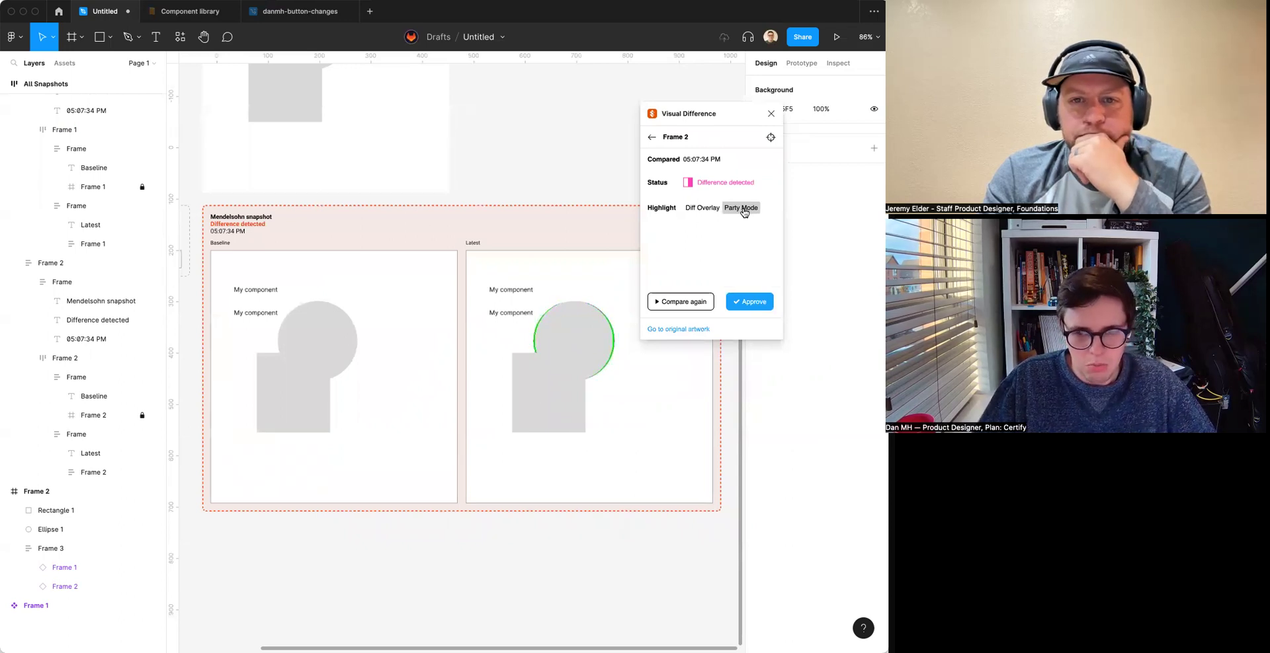
left_click(701, 209)
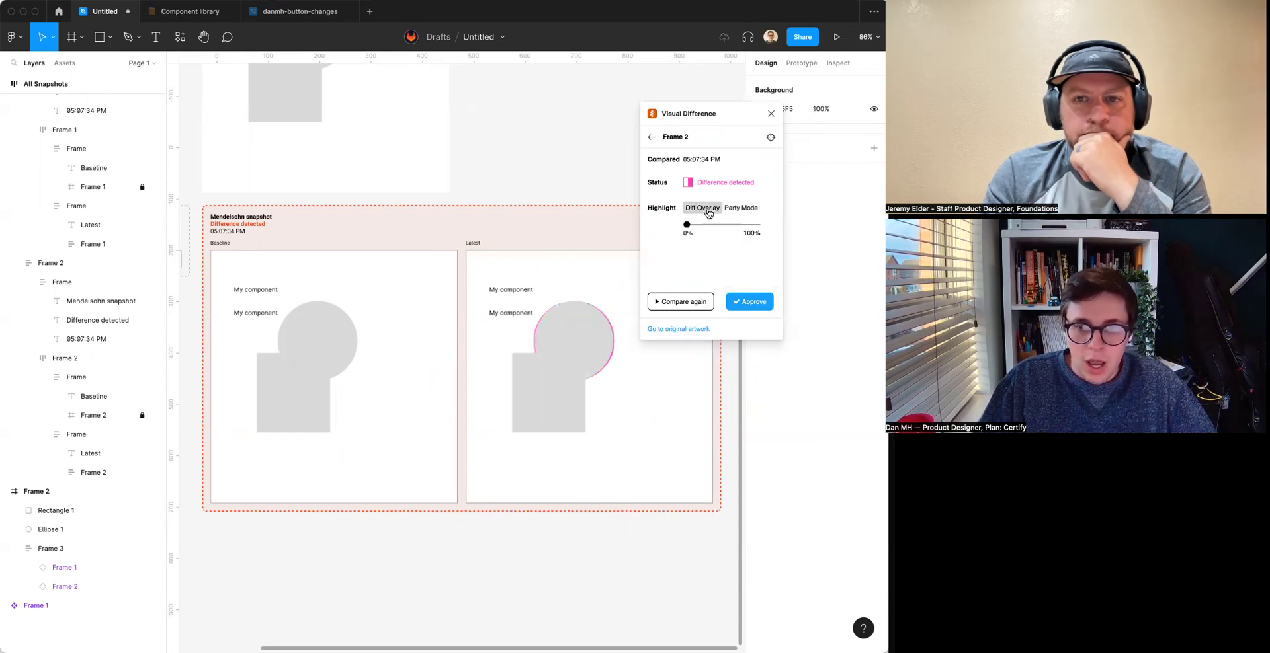
left_click(746, 305)
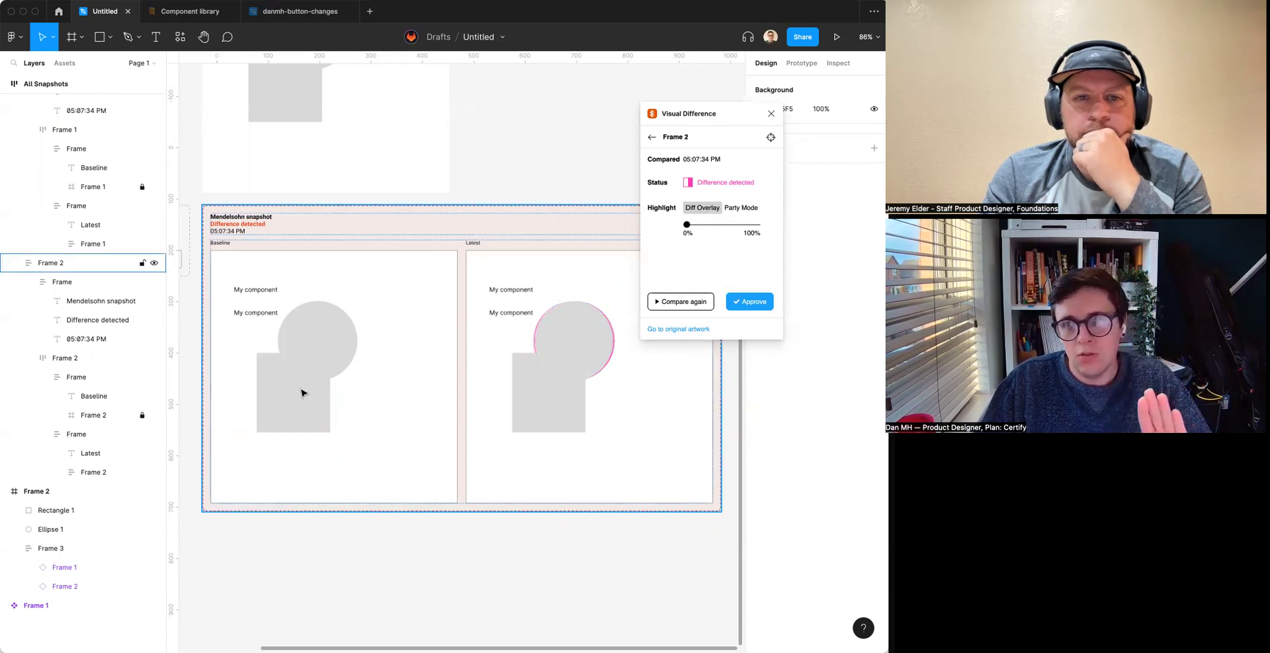
left_click(747, 308)
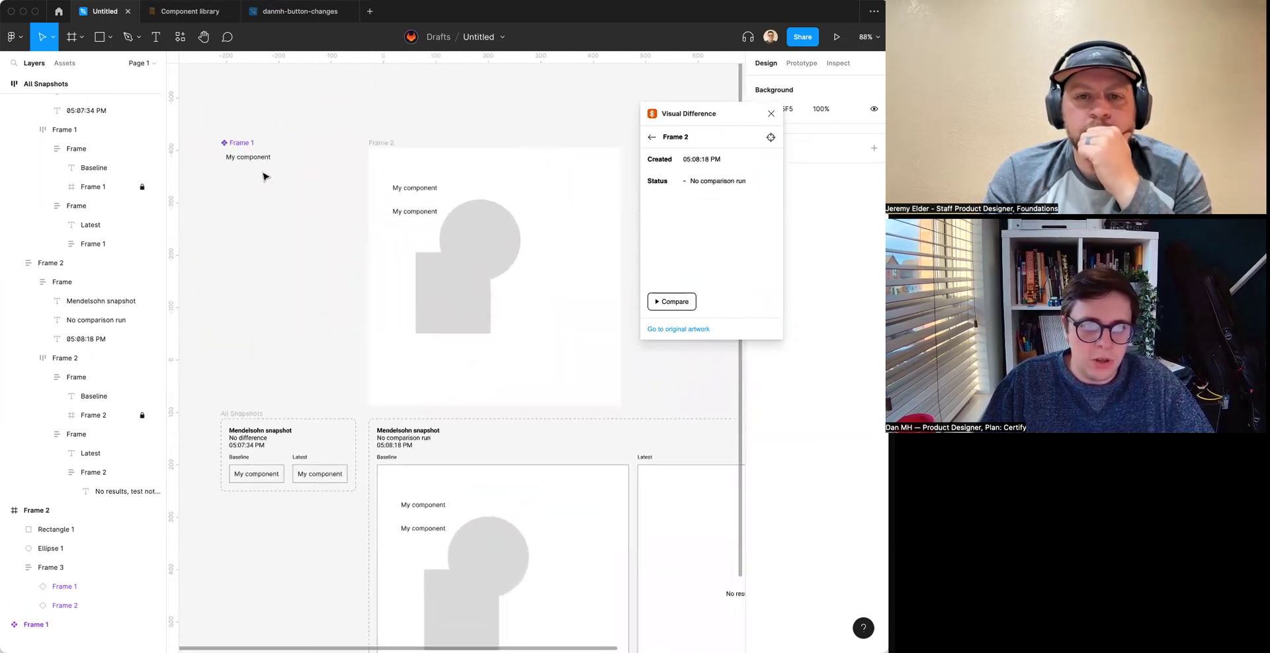
Raise the My component text's letter spacing from 0% to 1%.
left_click(258, 160)
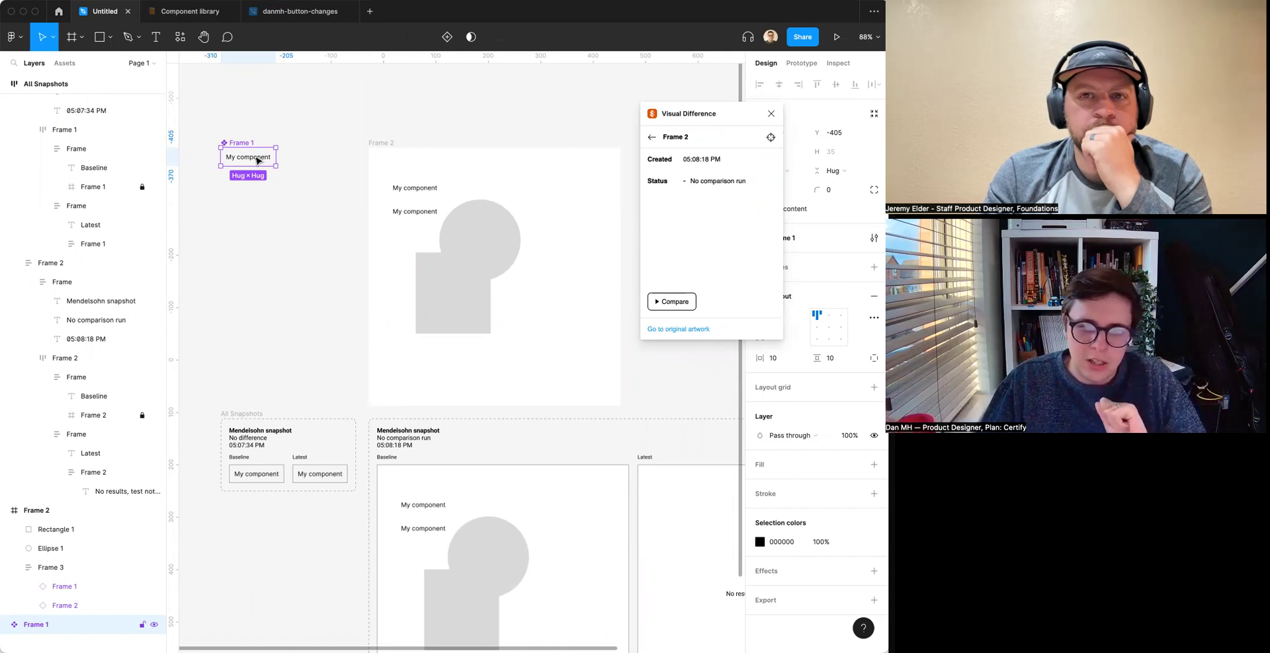
double_click(258, 160)
left_click(839, 357)
key("Up")
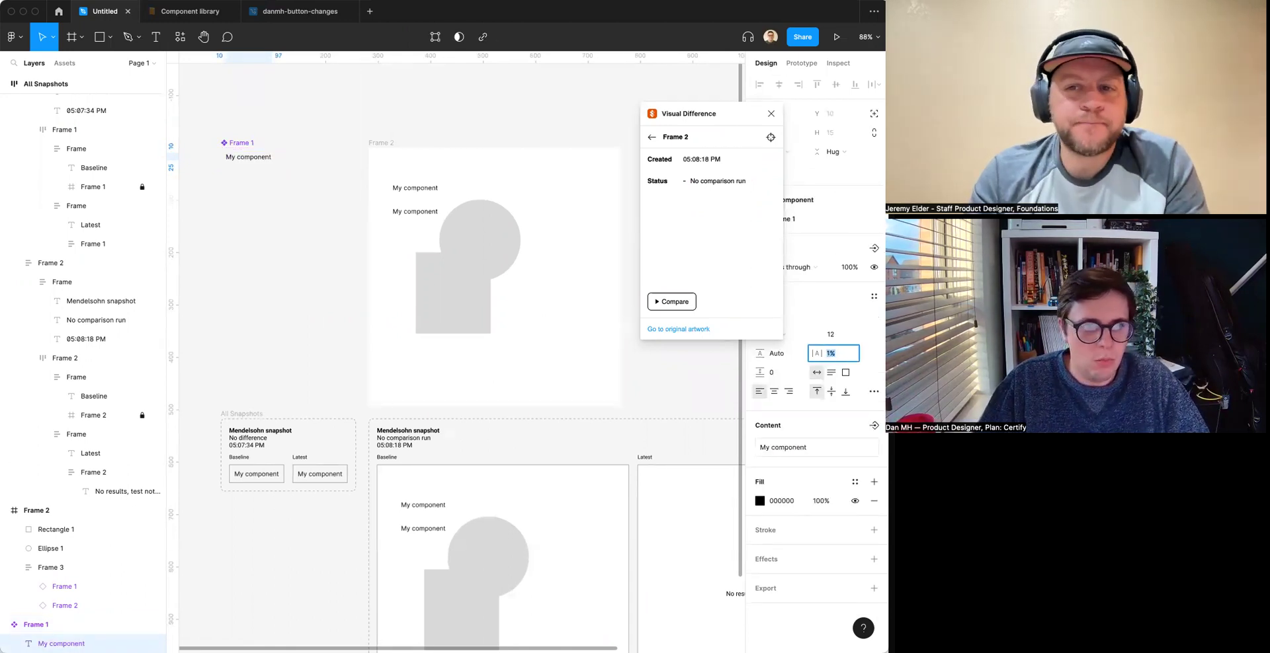
left_click(229, 271)
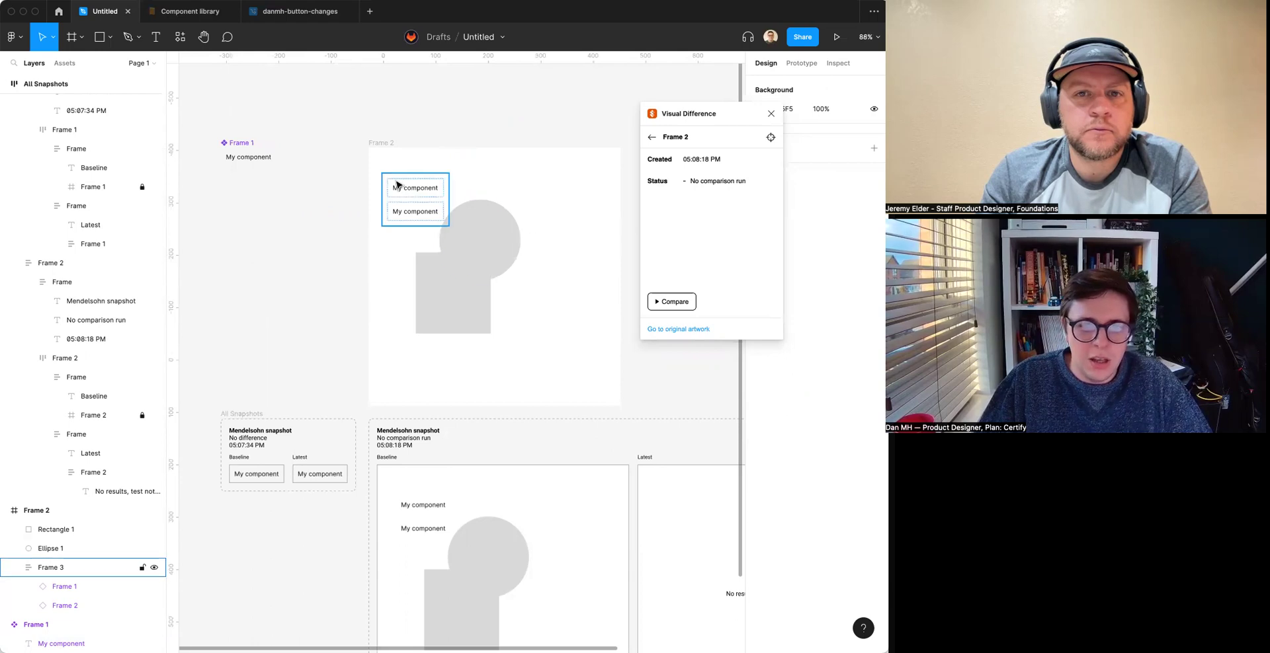
Set the My component text's line height to 18.
left_click(261, 164)
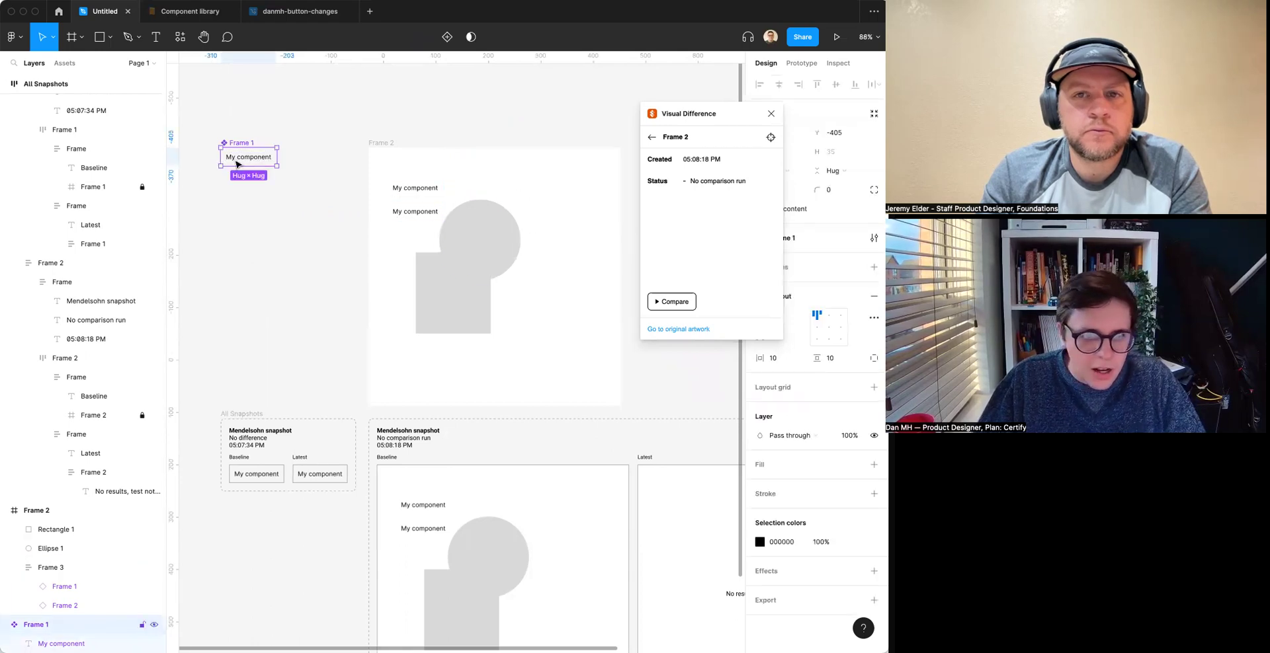
double_click(246, 164)
left_click(791, 355)
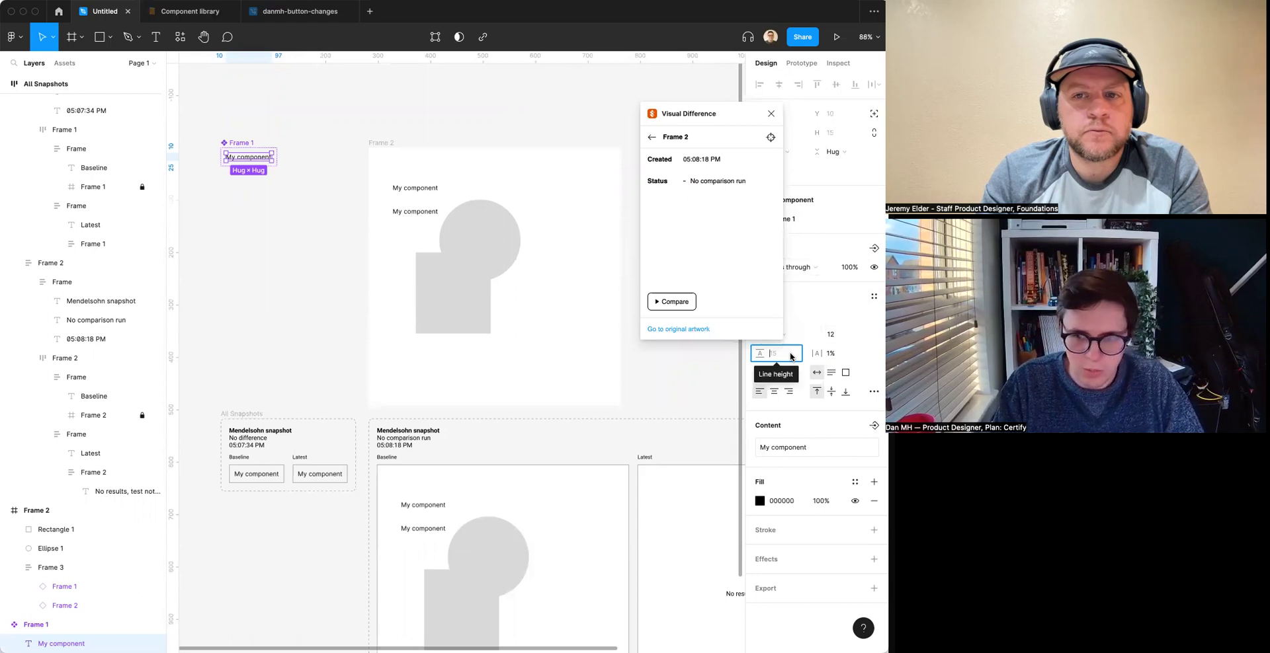
type("18")
key("Return")
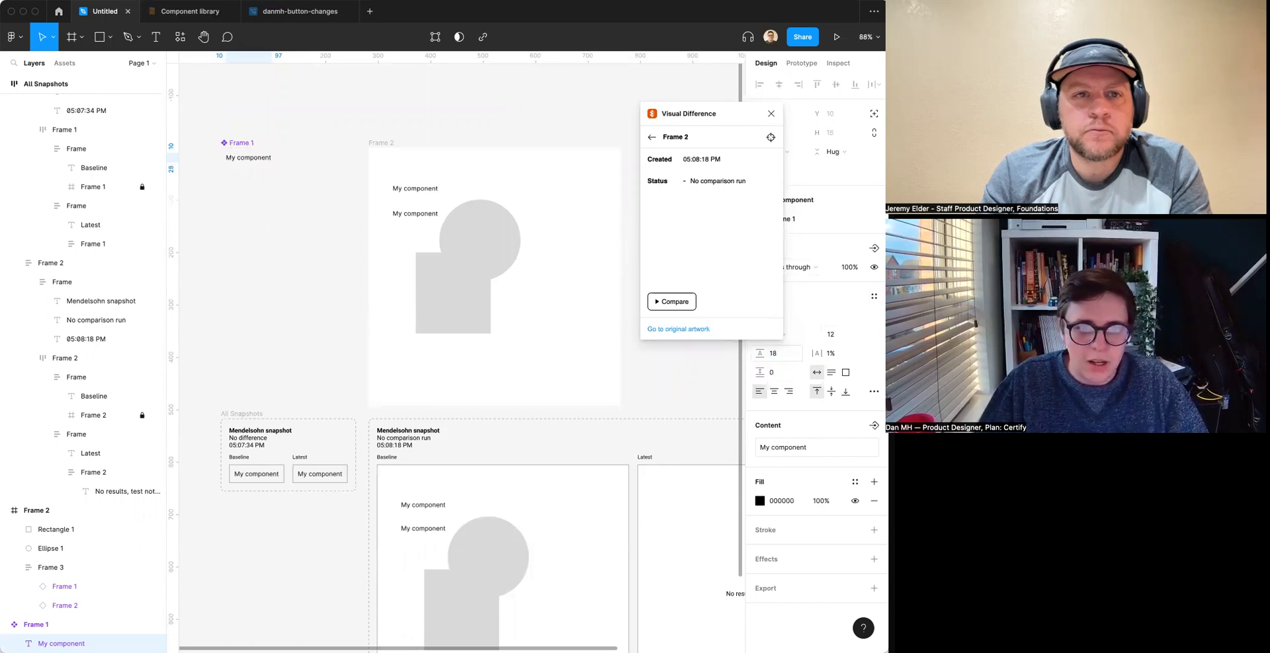
scroll(235, 152, "up", 5)
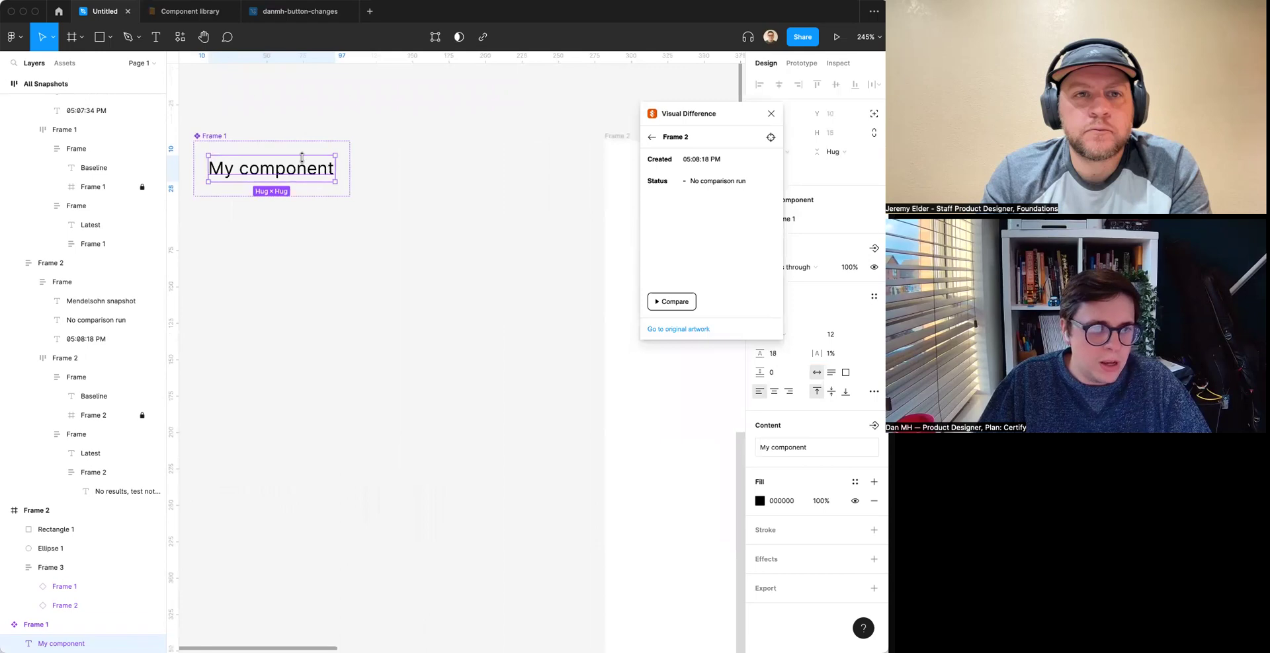
scroll(302, 158, "right", 5)
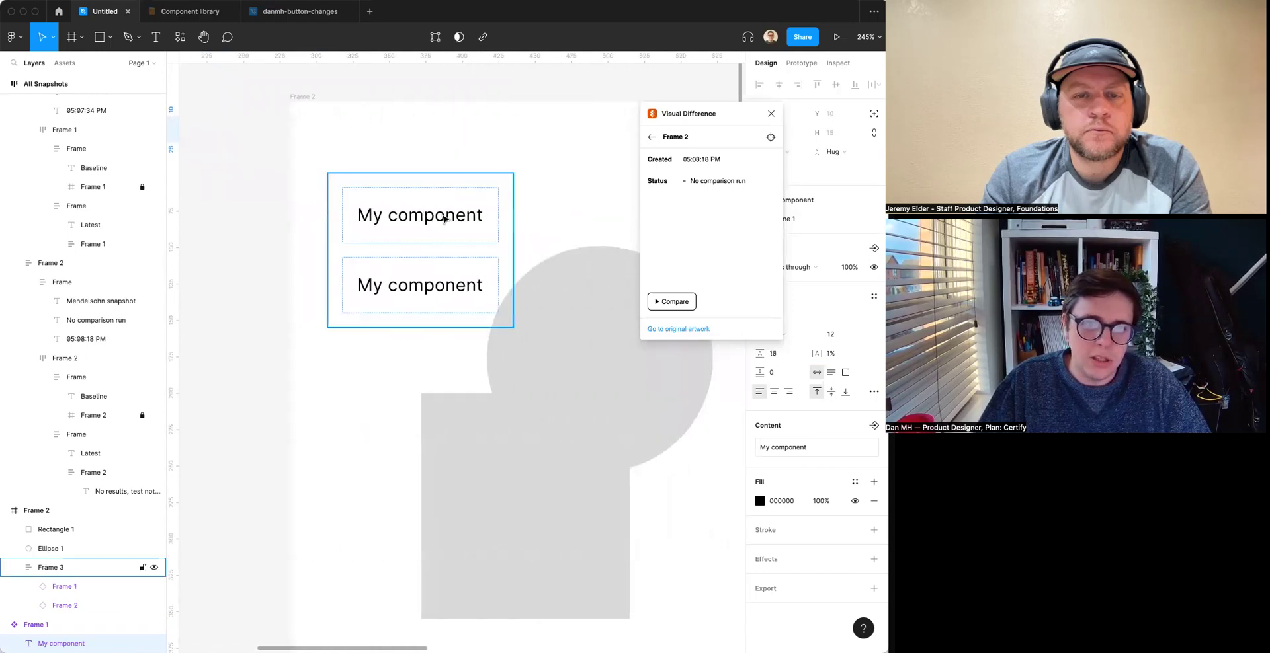
scroll(425, 249, "down", 6)
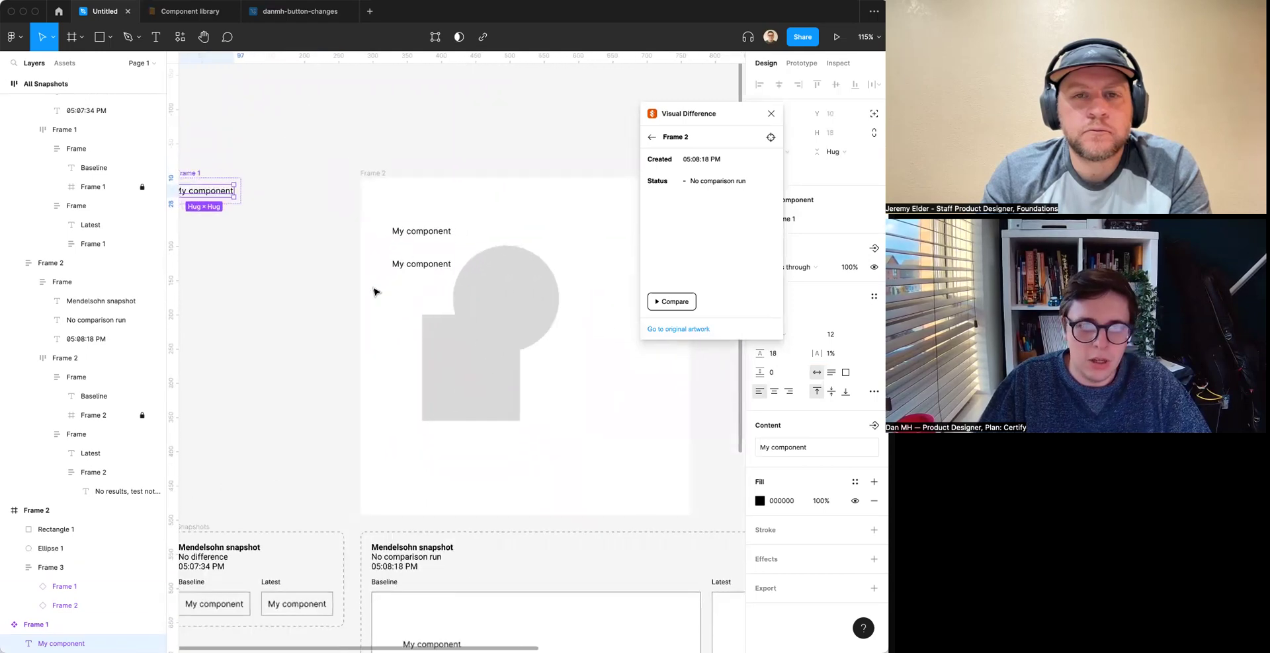
Return to the snapshot list and Compare All so both frames flag a difference.
left_click(288, 338)
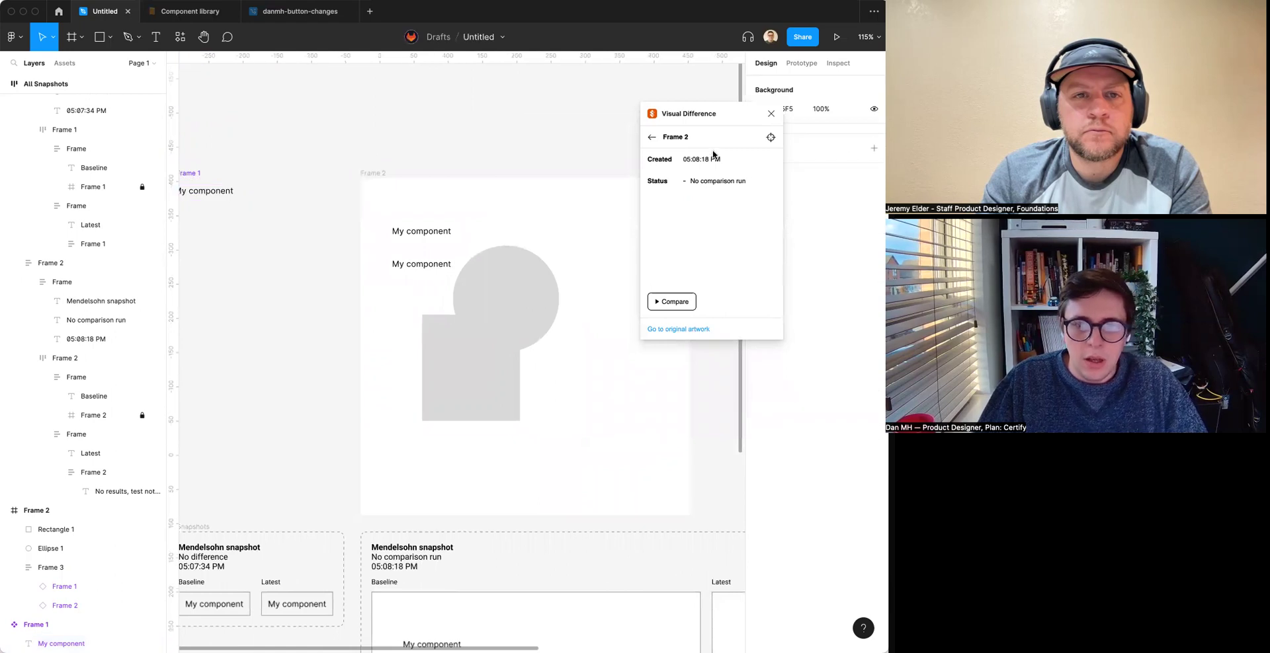
left_click(652, 137)
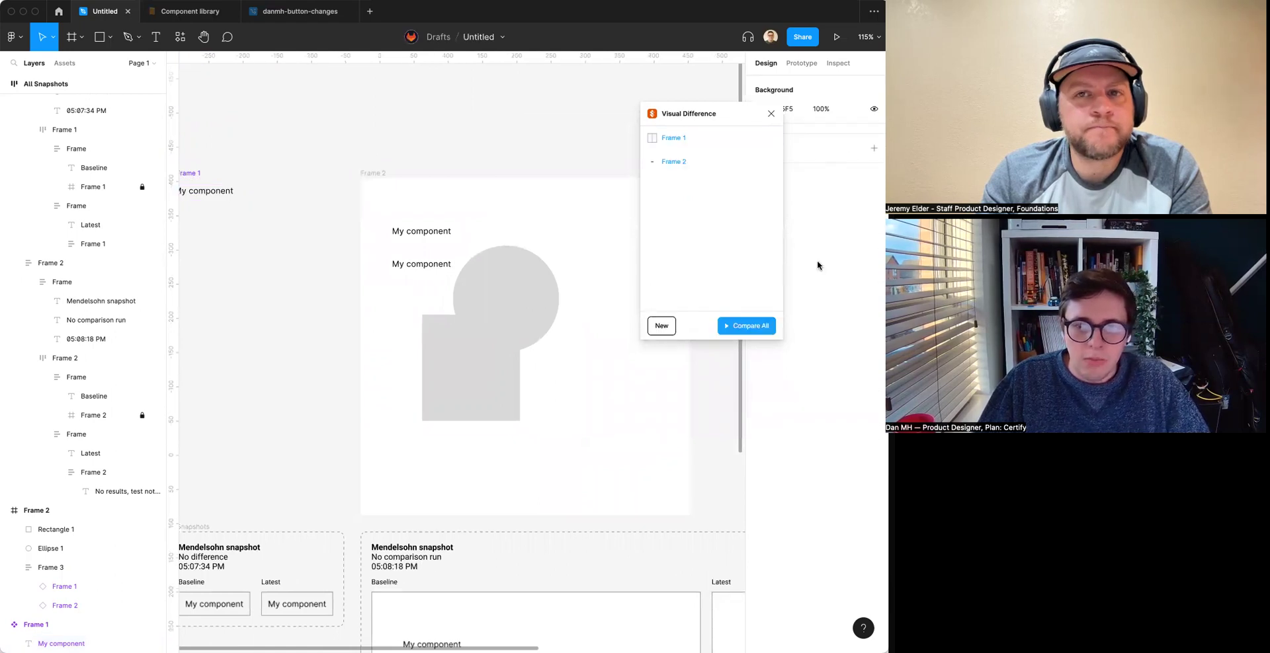
left_click(738, 325)
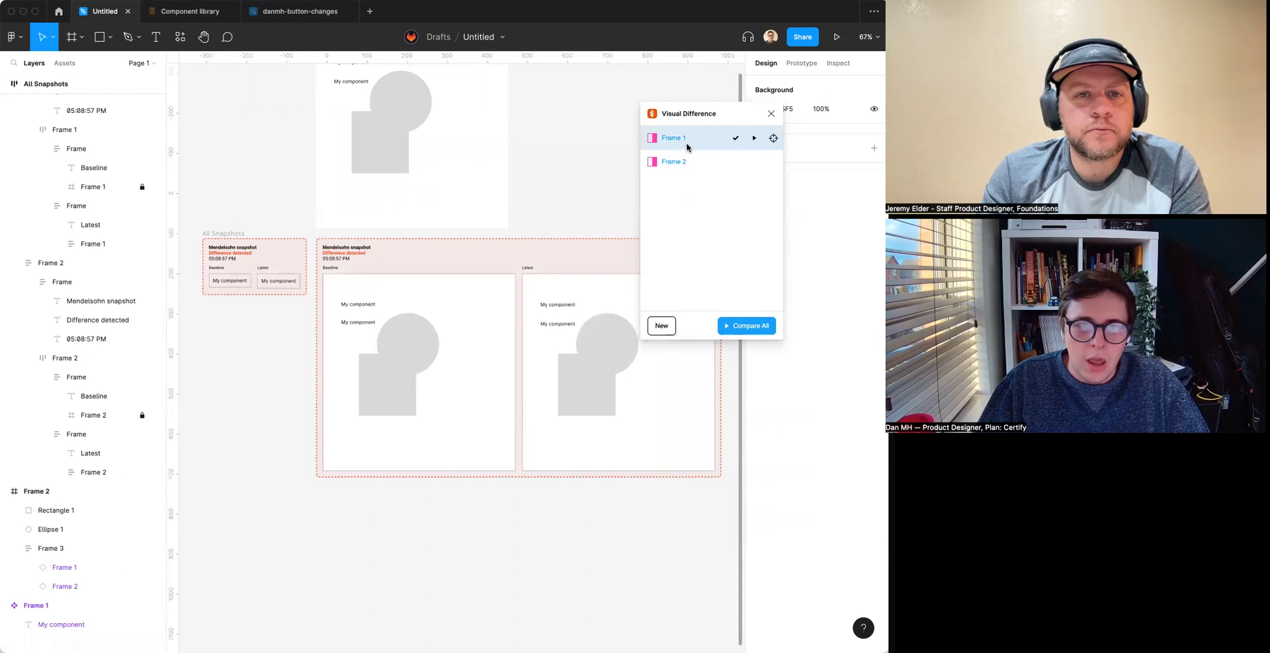
scroll(228, 283, "up", 10)
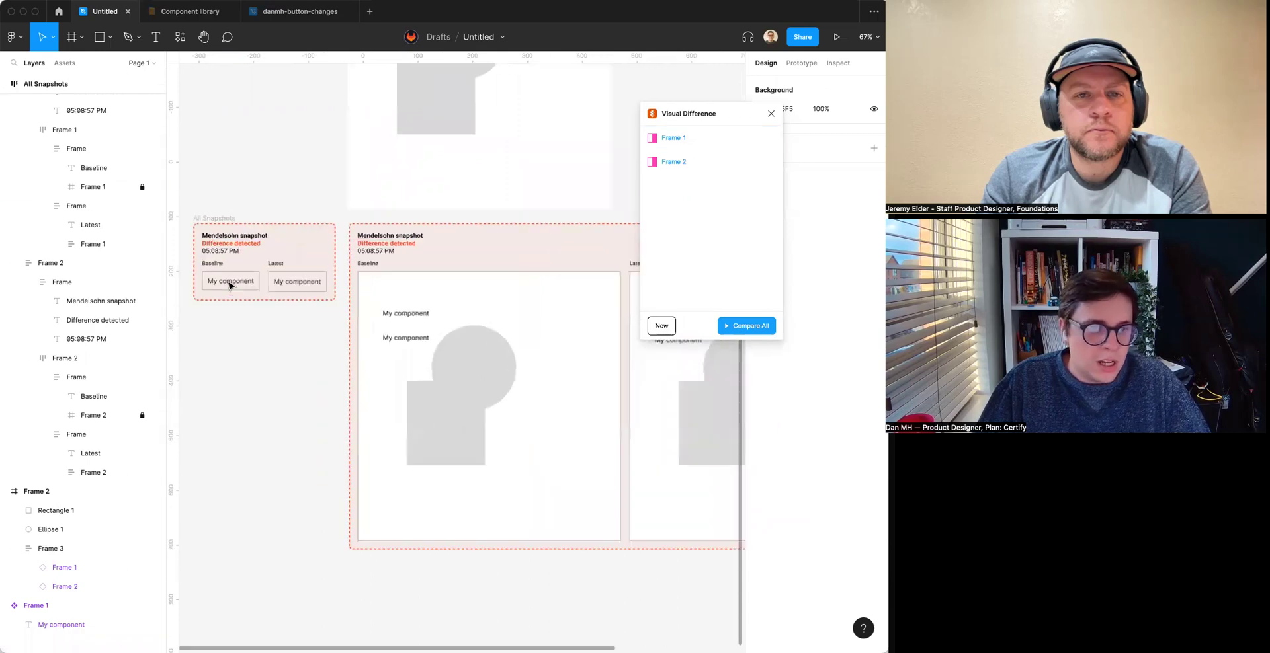
scroll(240, 285, "left", 2)
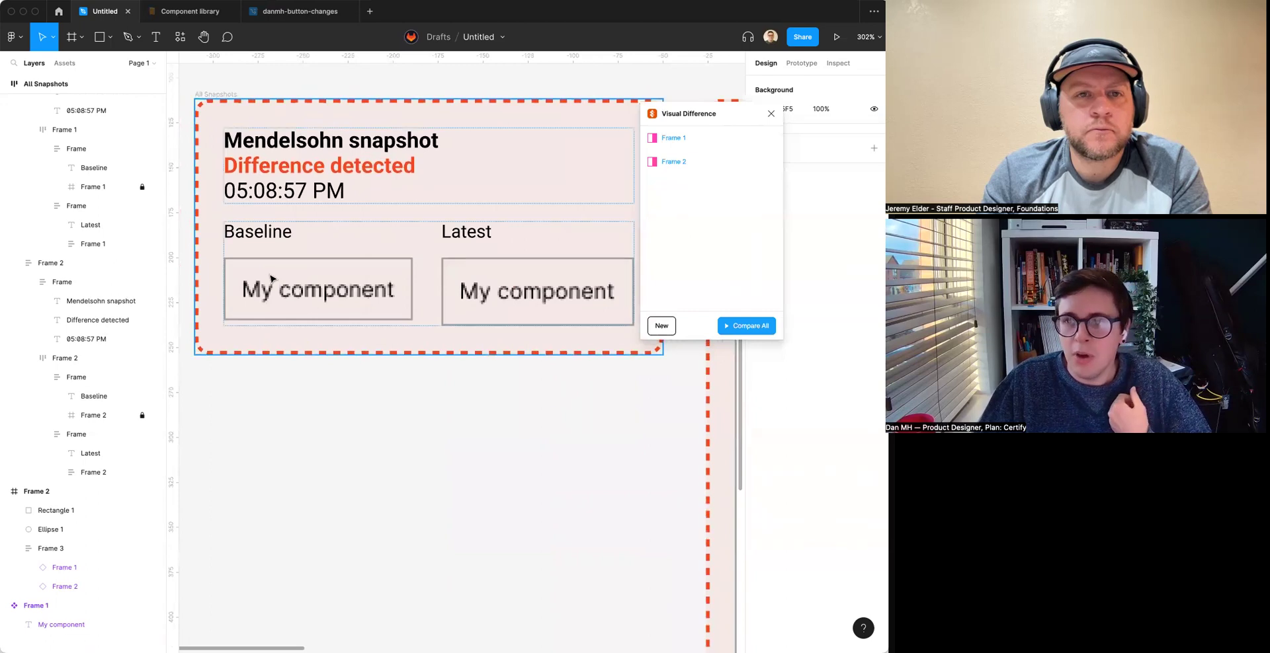
Approve the Frame 1 snapshot's difference as the new 05:09:09 PM baseline.
left_click(754, 141)
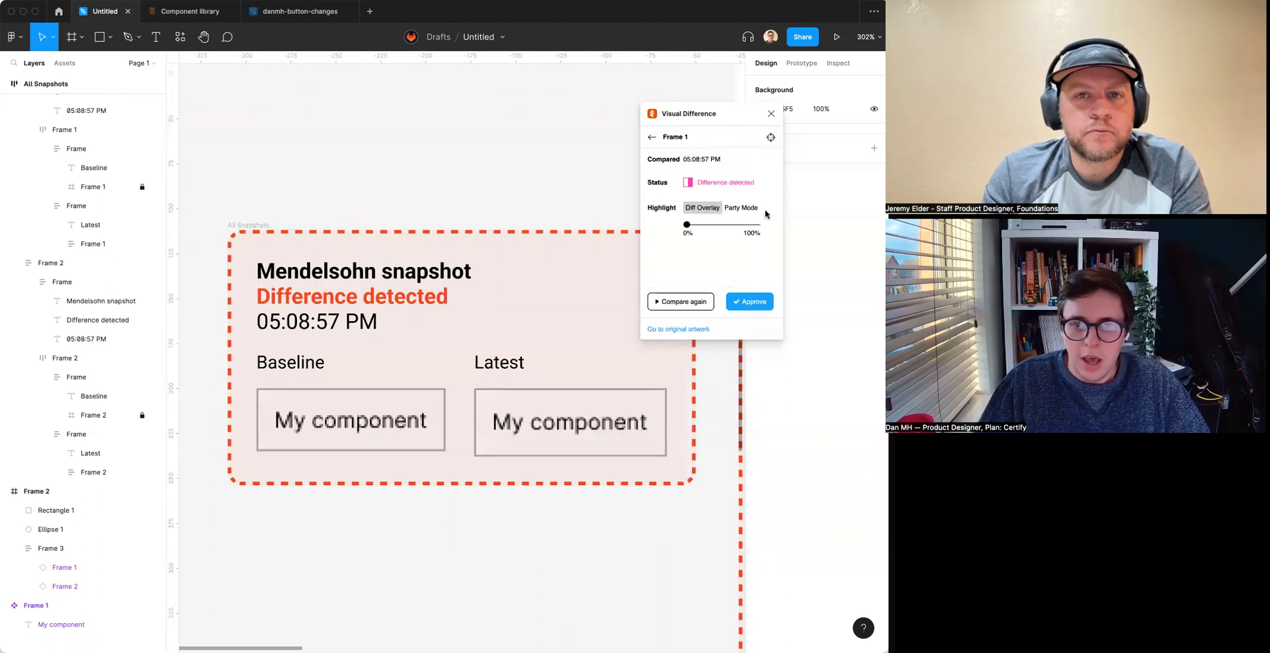
left_click(738, 302)
scroll(504, 295, "right", 10)
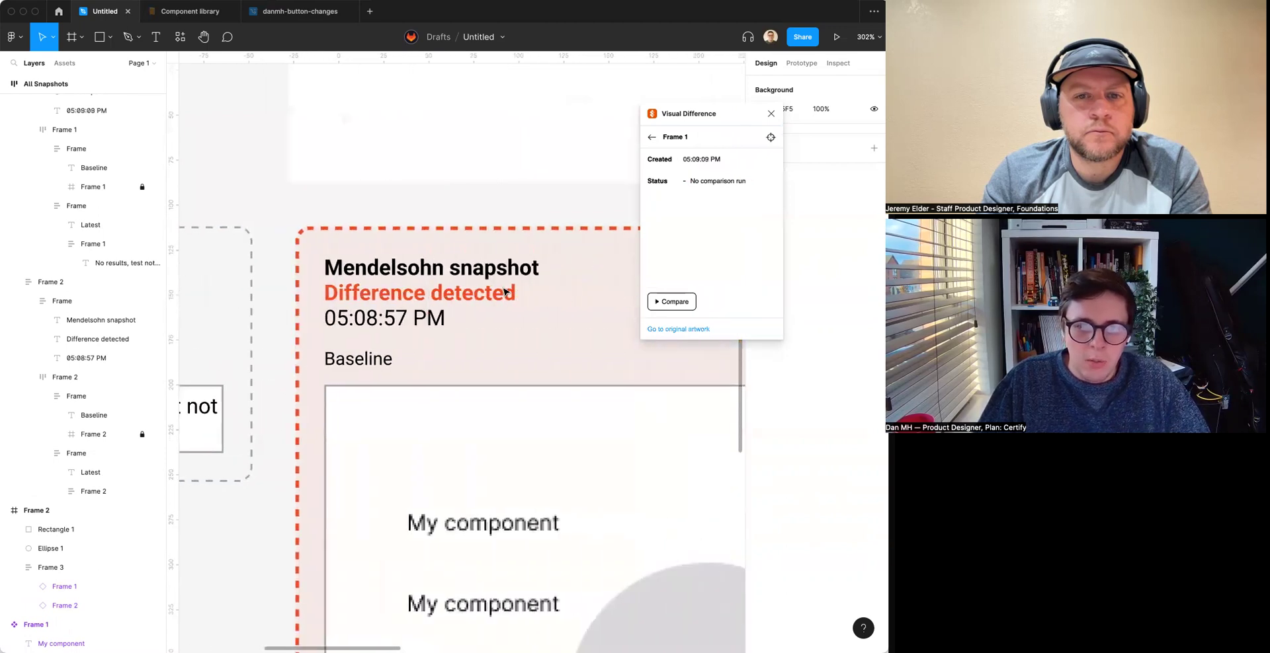
scroll(505, 292, "down", 5)
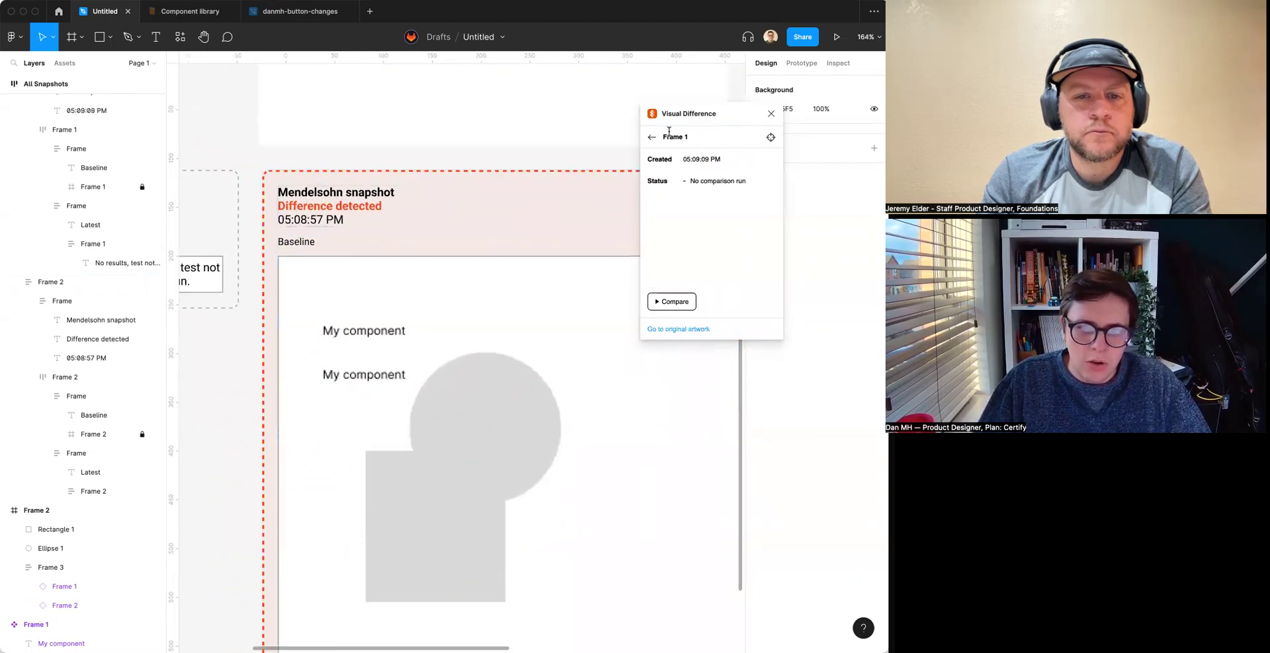
left_click(650, 137)
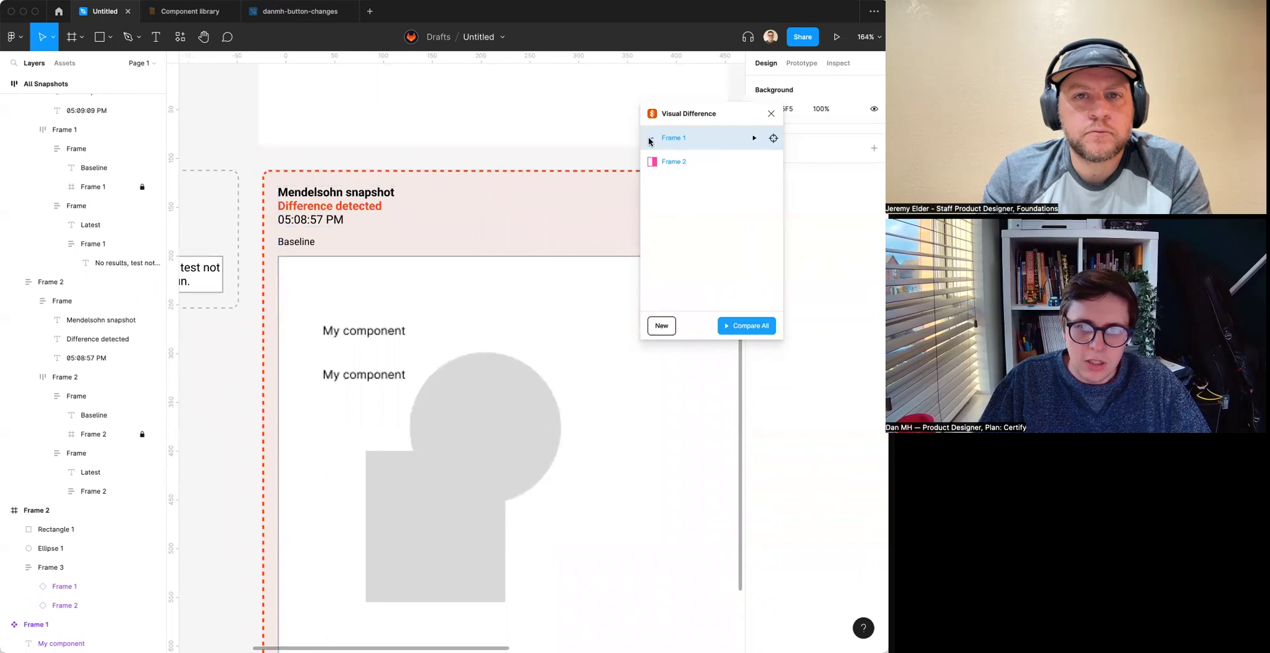
left_click(695, 164)
left_click(741, 208)
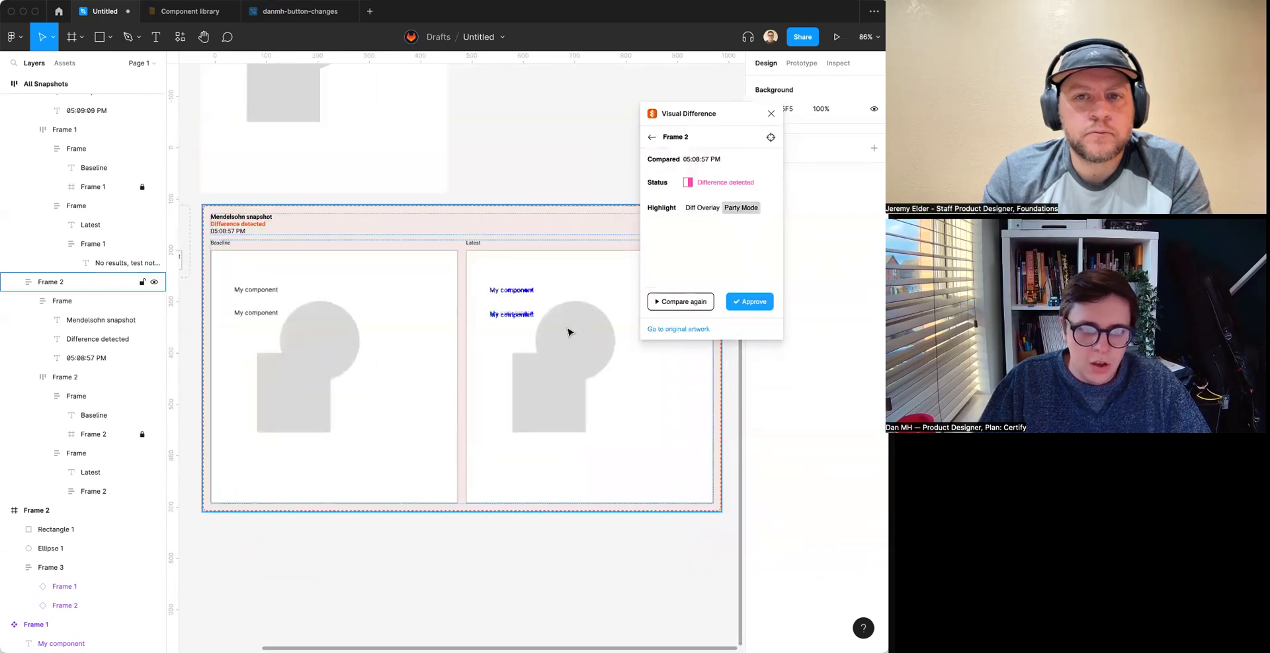
scroll(562, 338, "up", 5)
scroll(562, 337, "up", 3)
scroll(510, 252, "left", 5)
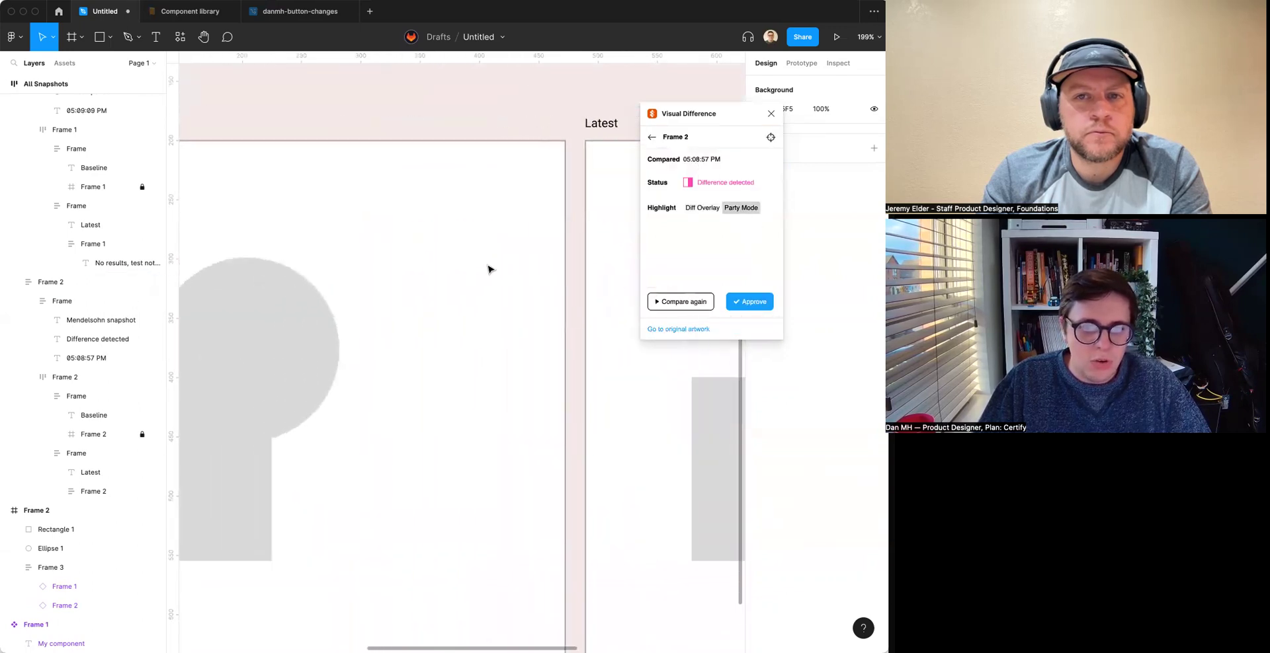
scroll(488, 270, "right", 5)
left_click(700, 207)
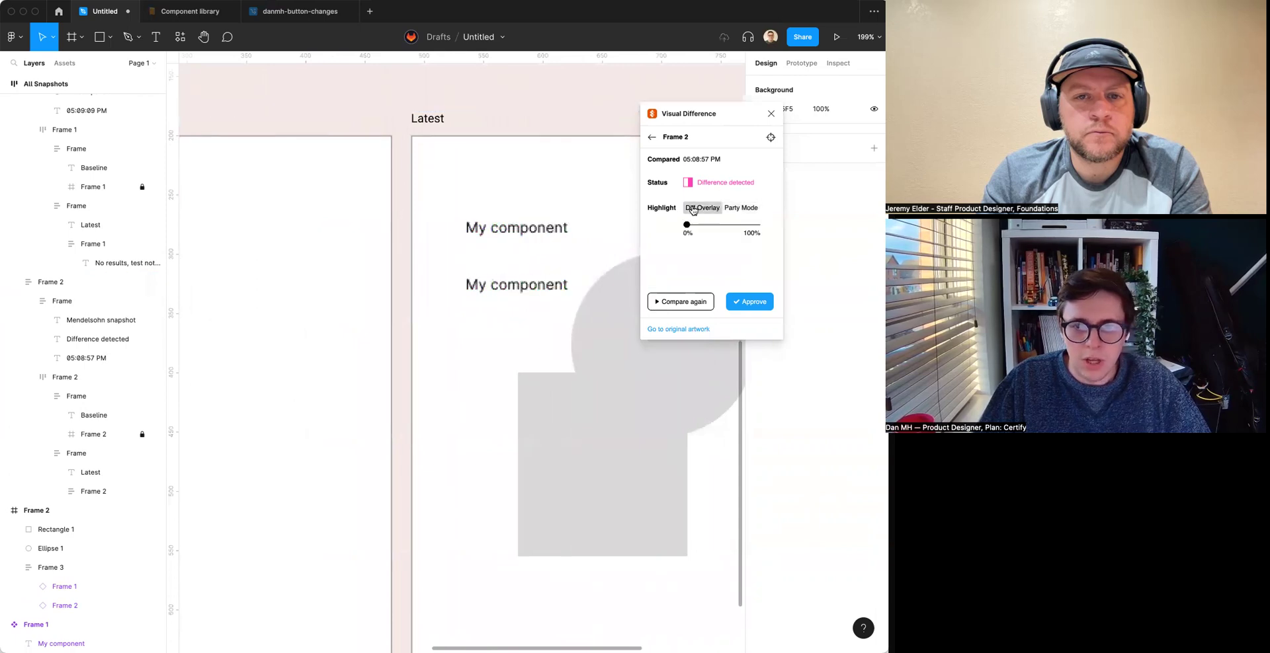
mouse_move(708, 233)
left_mouse_down()
mouse_move(816, 238)
mouse_move(711, 233)
mouse_move(727, 233)
left_mouse_up()
scroll(357, 305, "left", 5)
scroll(357, 306, "down", 5)
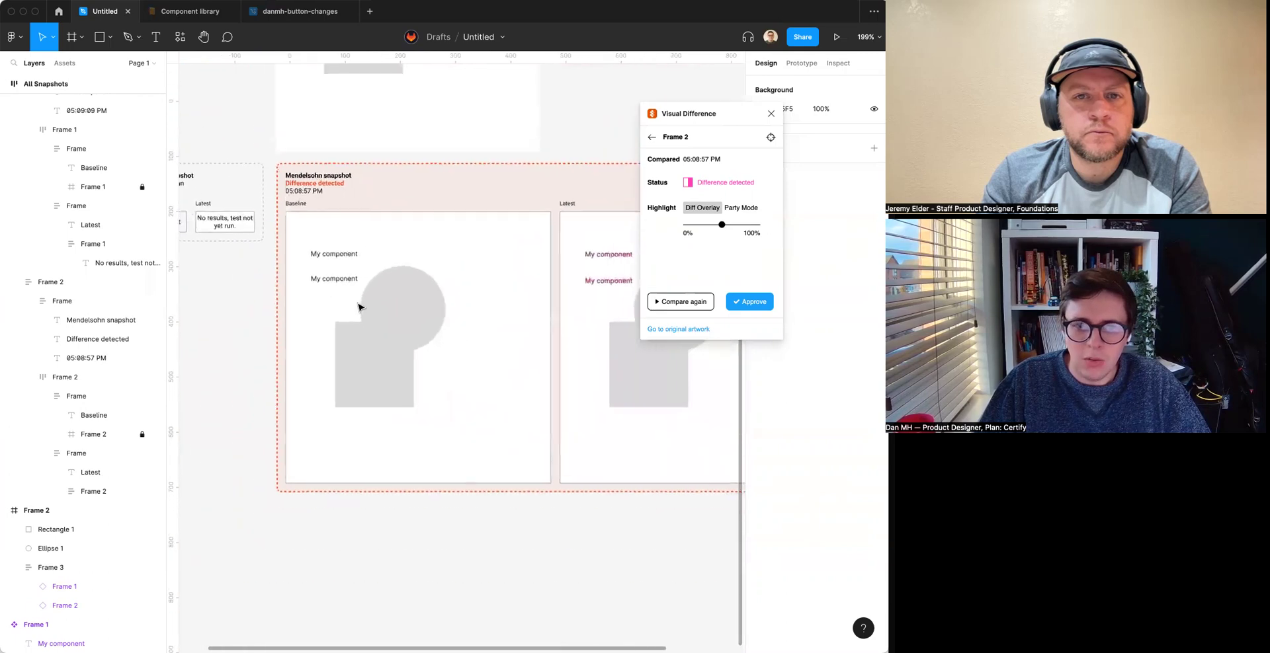
scroll(359, 307, "up", 2)
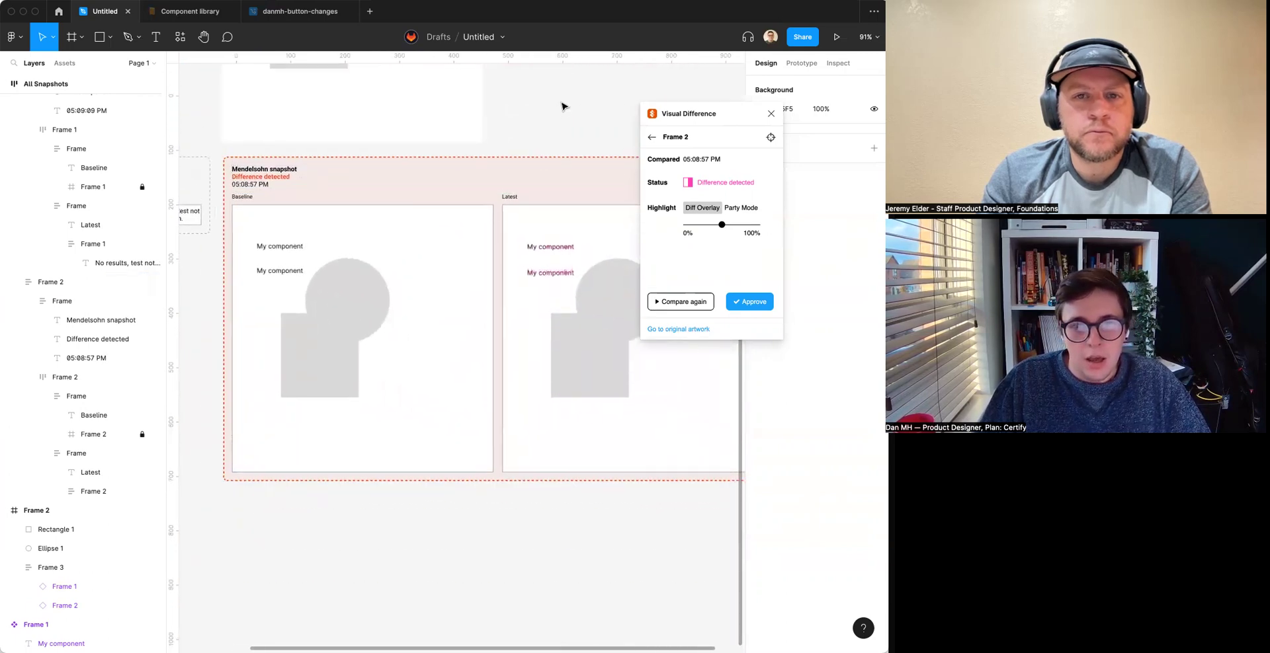
scroll(563, 106, "up", 2)
scroll(562, 106, "up", 1)
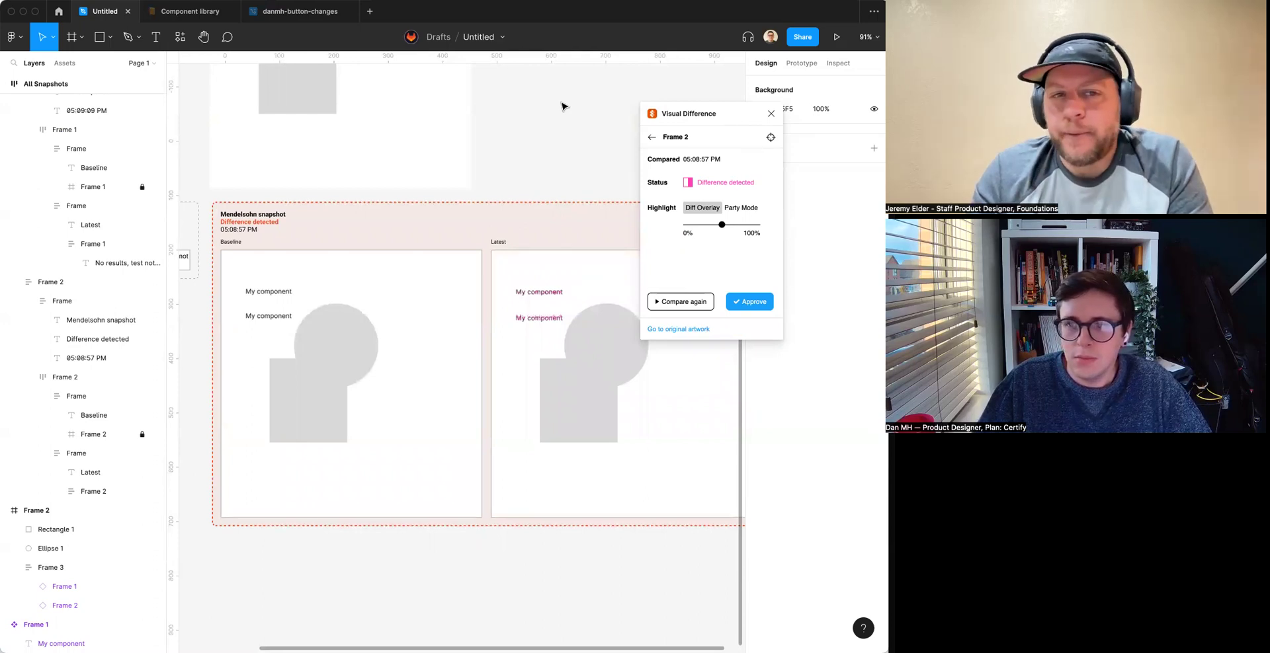
scroll(562, 106, "left", 3)
scroll(562, 106, "up", 2)
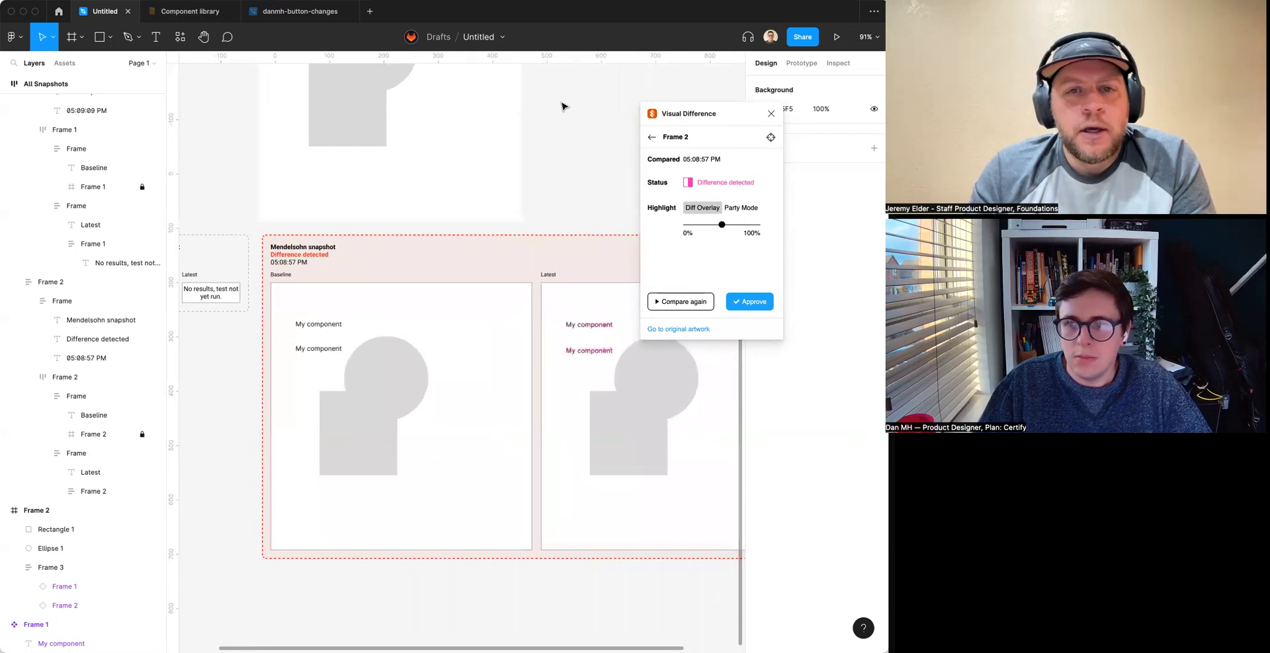
scroll(562, 106, "left", 3)
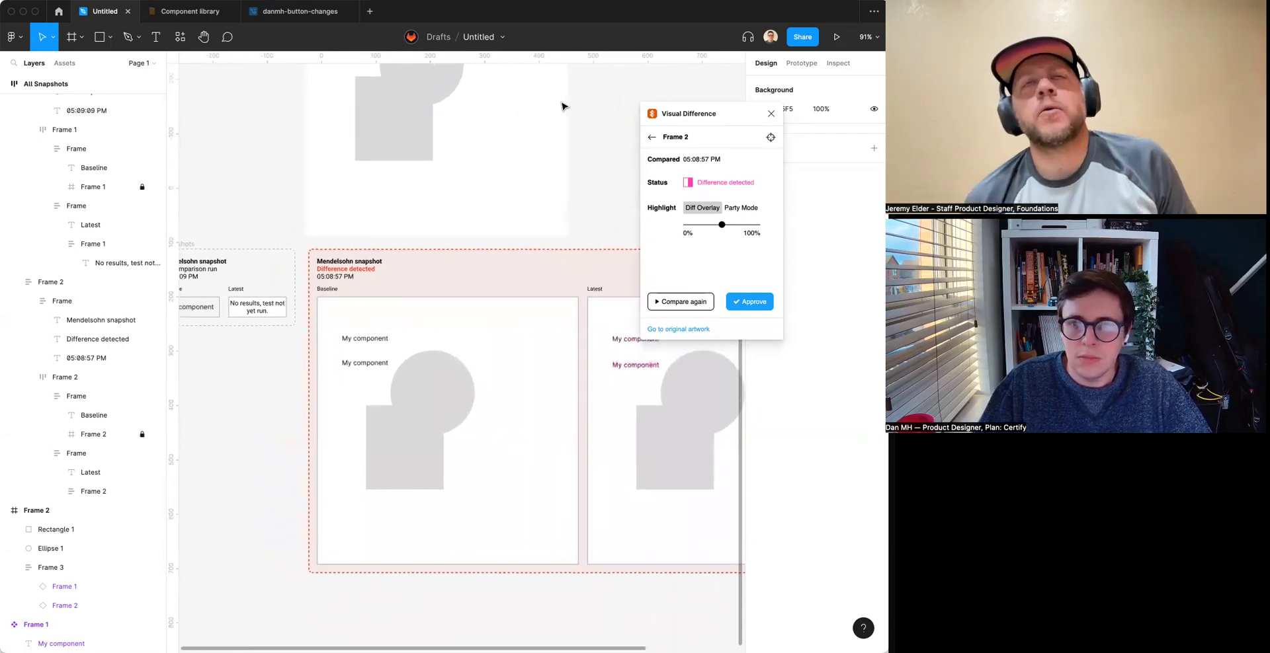
scroll(562, 106, "up", 5)
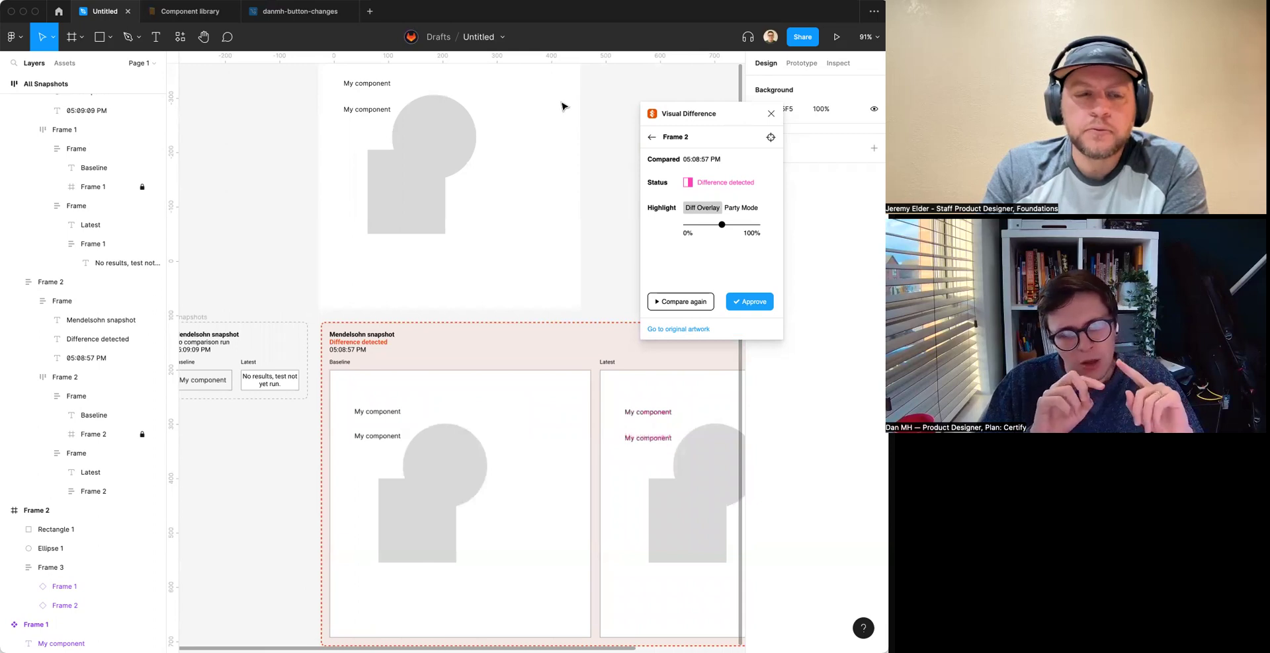
scroll(463, 146, "up", 4)
scroll(463, 145, "left", 4)
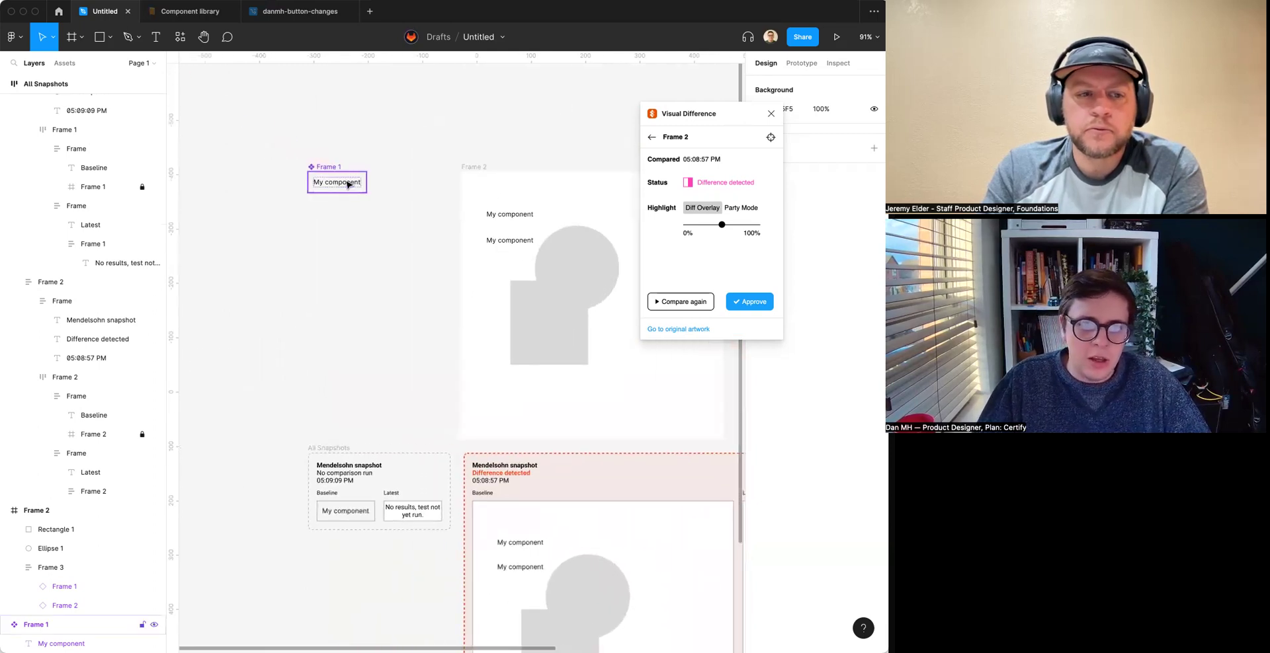
scroll(349, 184, "up", 3)
scroll(348, 185, "up", 2)
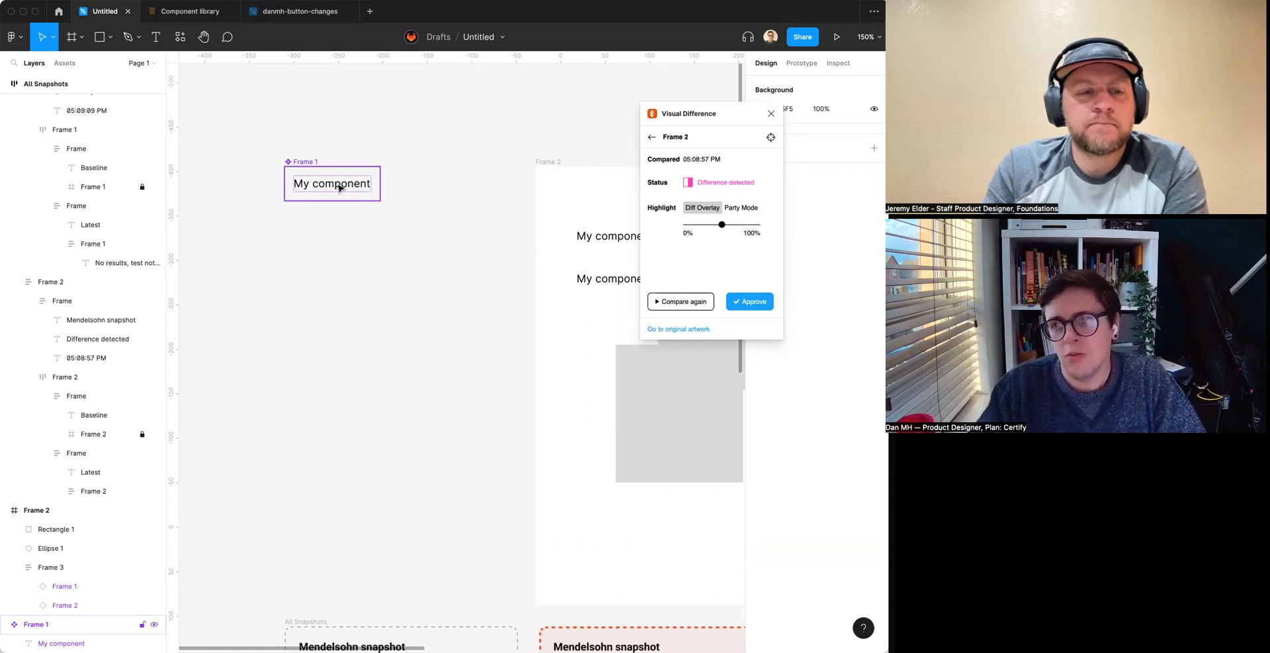
key("Escape")
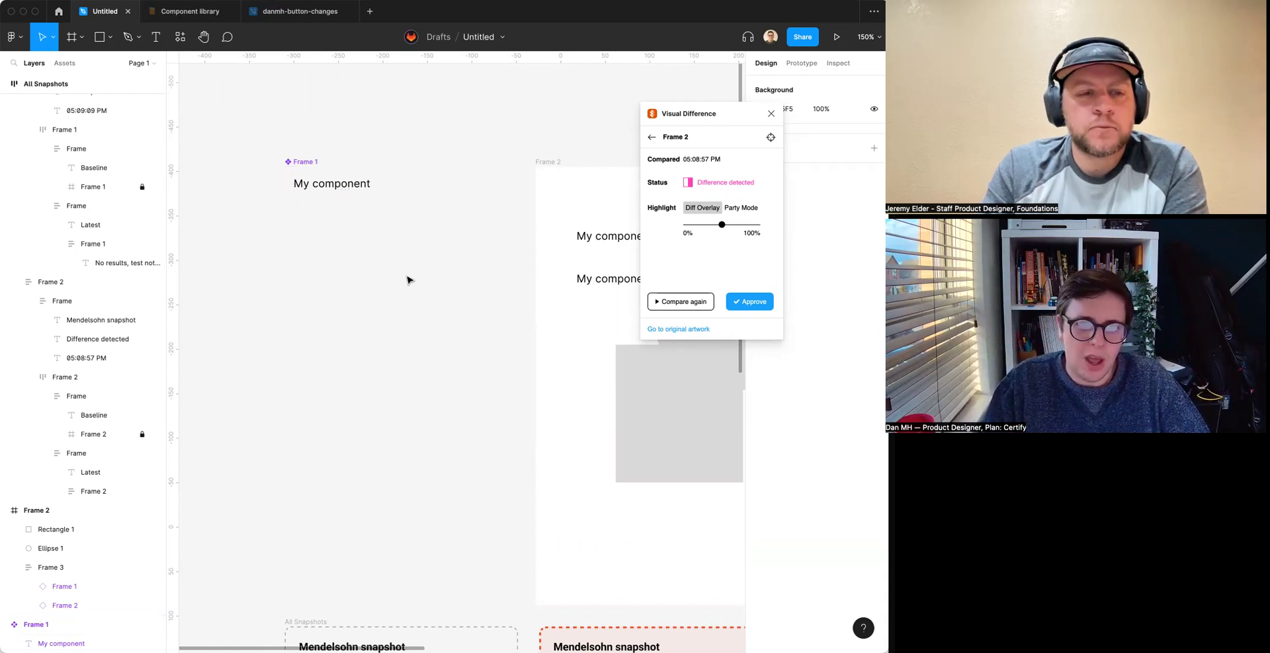
scroll(408, 280, "down", 5)
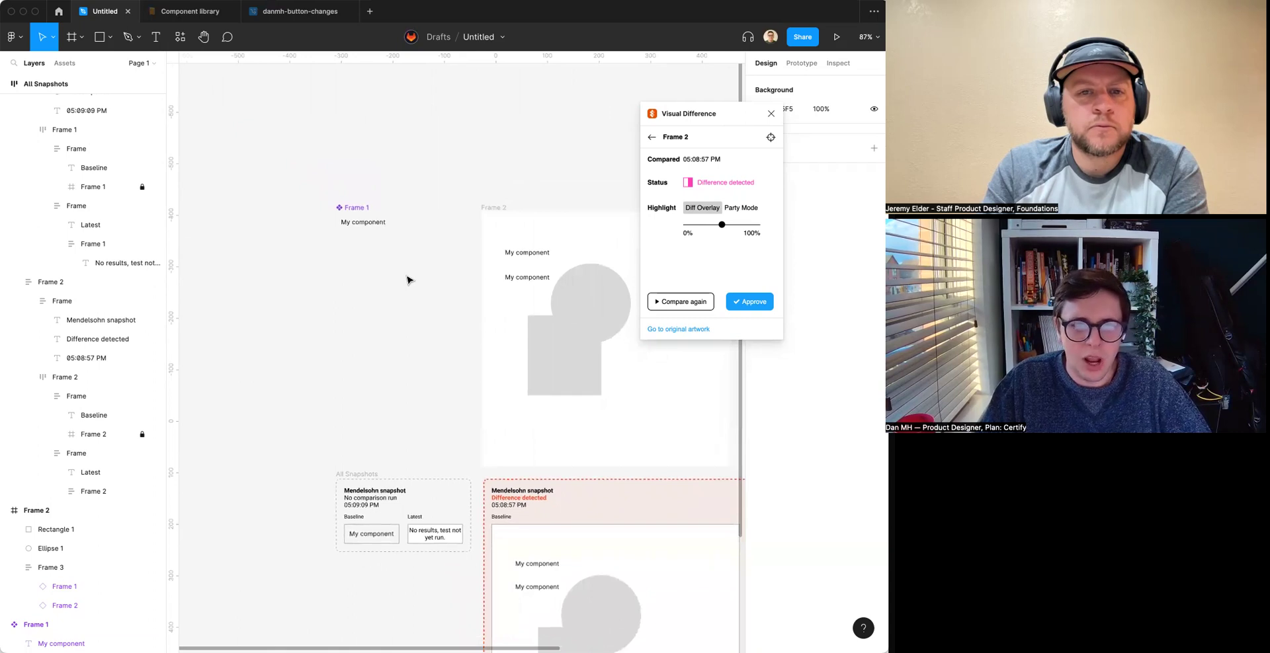
scroll(408, 280, "down", 3)
scroll(408, 280, "right", 3)
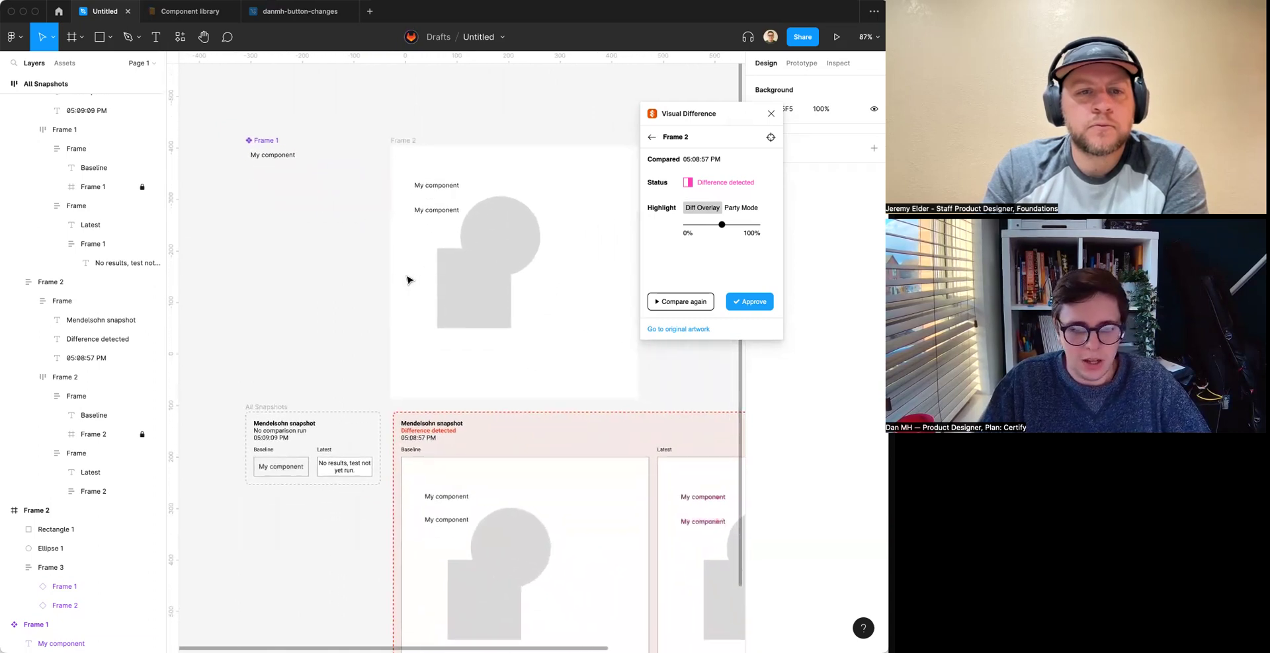
Scroll around the danmh-button-changes Label page to review its components.
scroll(258, 313, "down", 2)
scroll(259, 313, "right", 2)
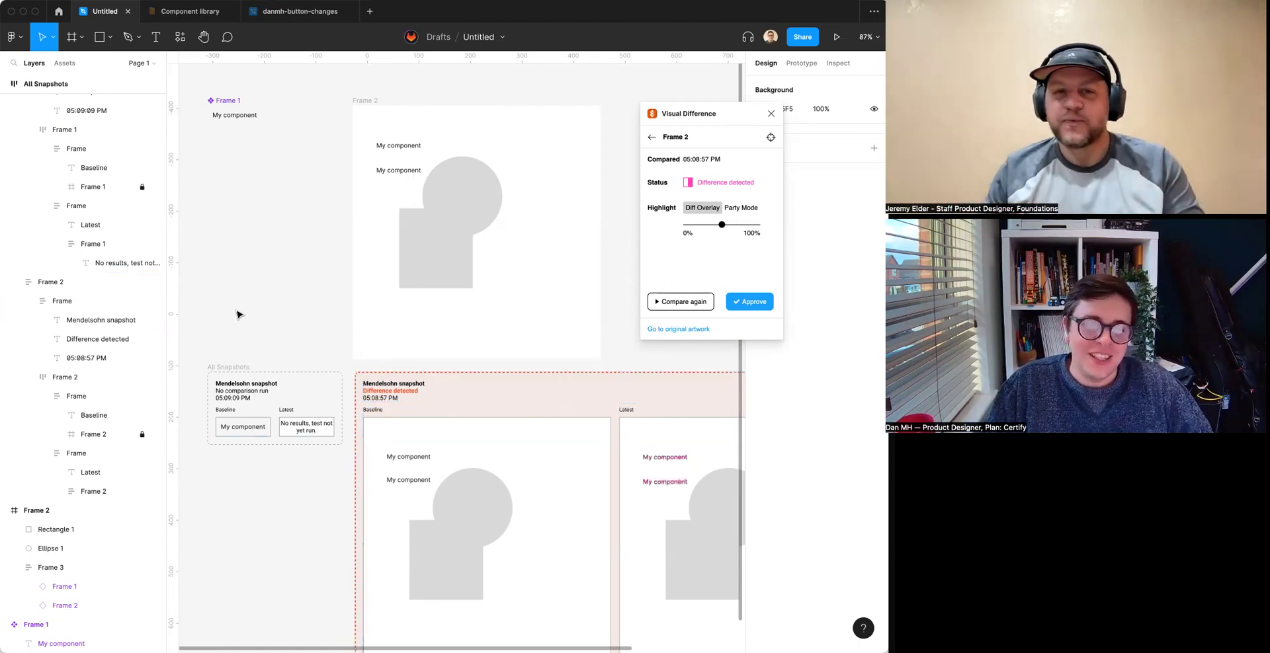
scroll(238, 314, "down", 1)
scroll(238, 314, "down", 3)
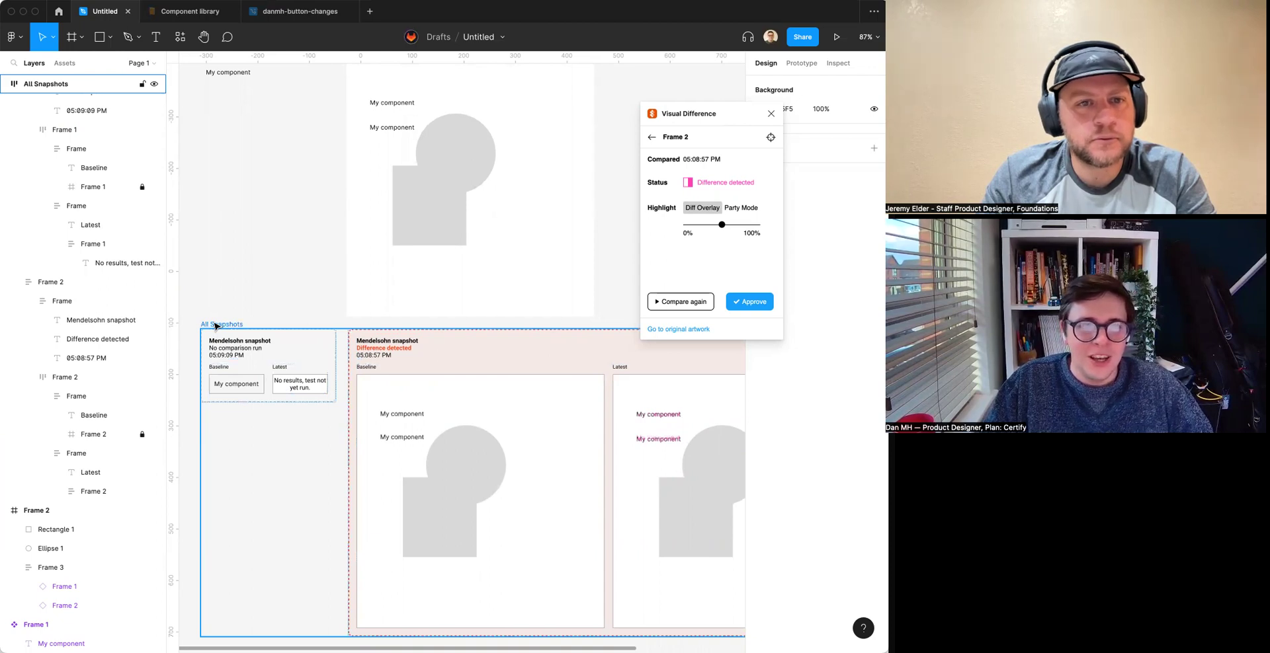
left_click(295, 12)
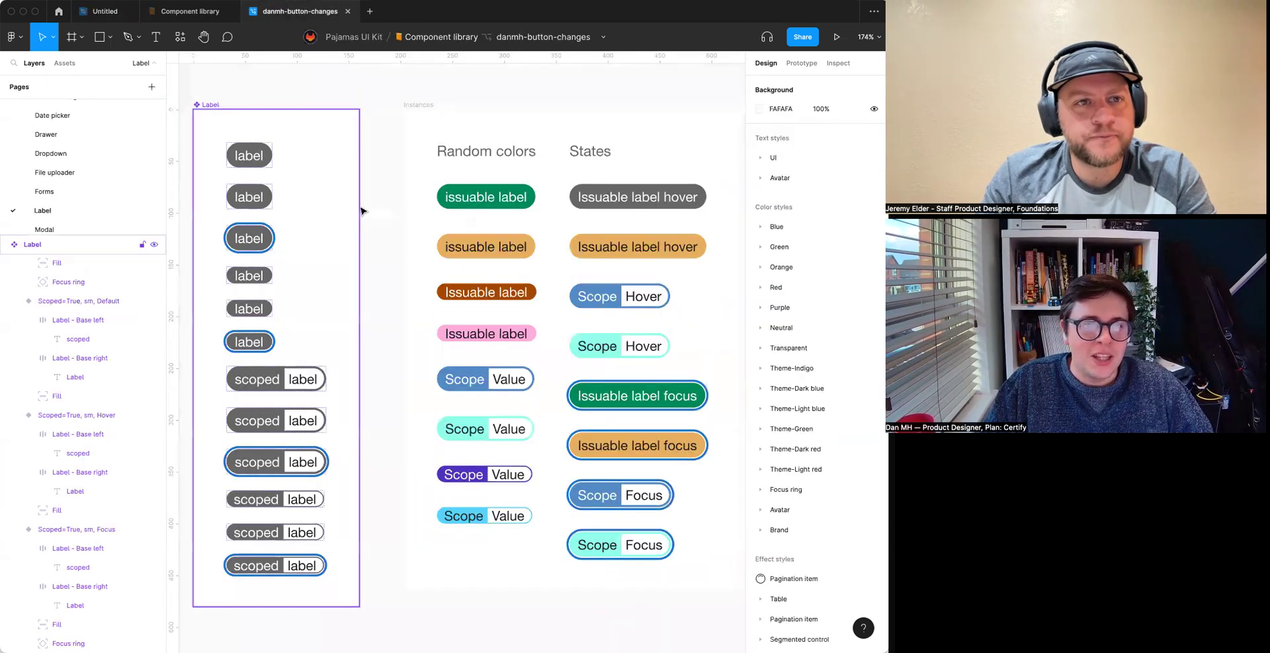
scroll(362, 211, "down", 5)
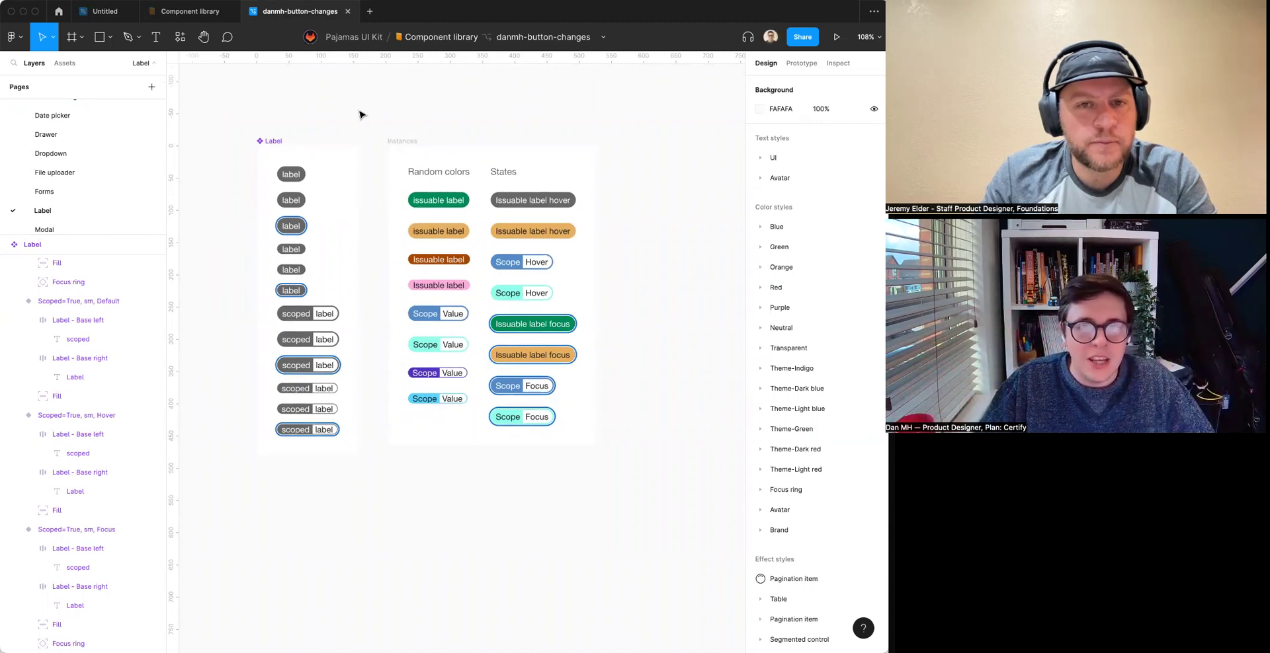
Create a new Component library branch named 'test'.
left_click(186, 23)
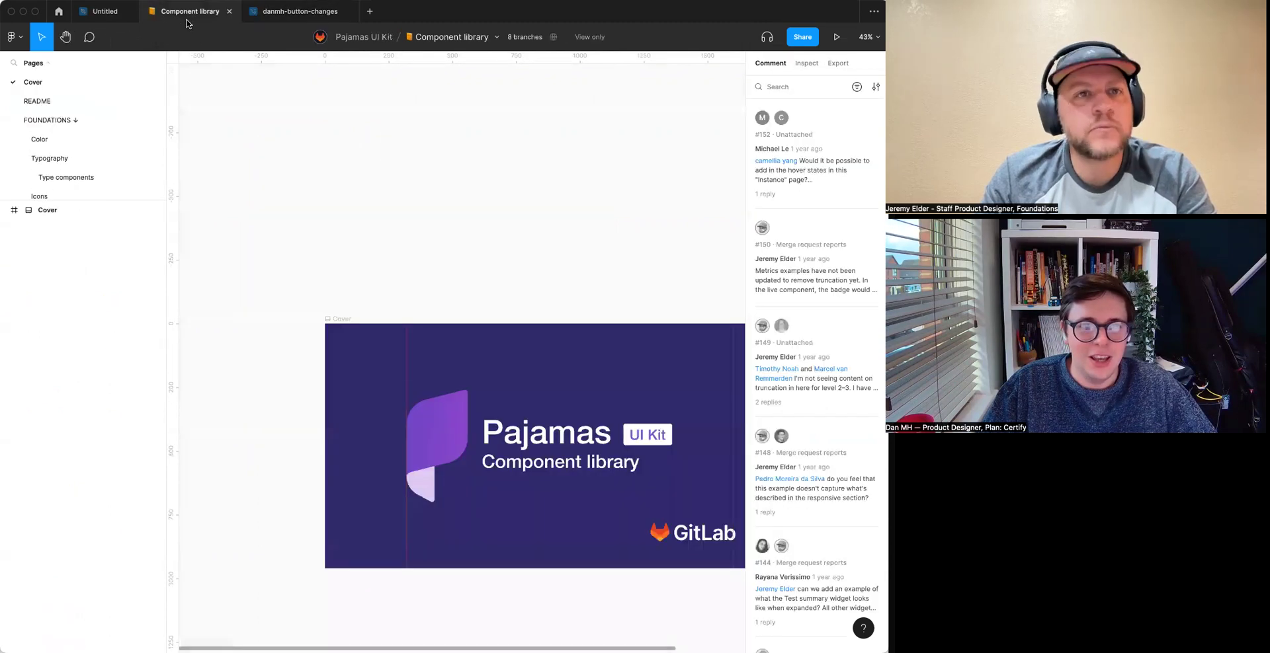
scroll(108, 180, "down", 5)
left_click(520, 38)
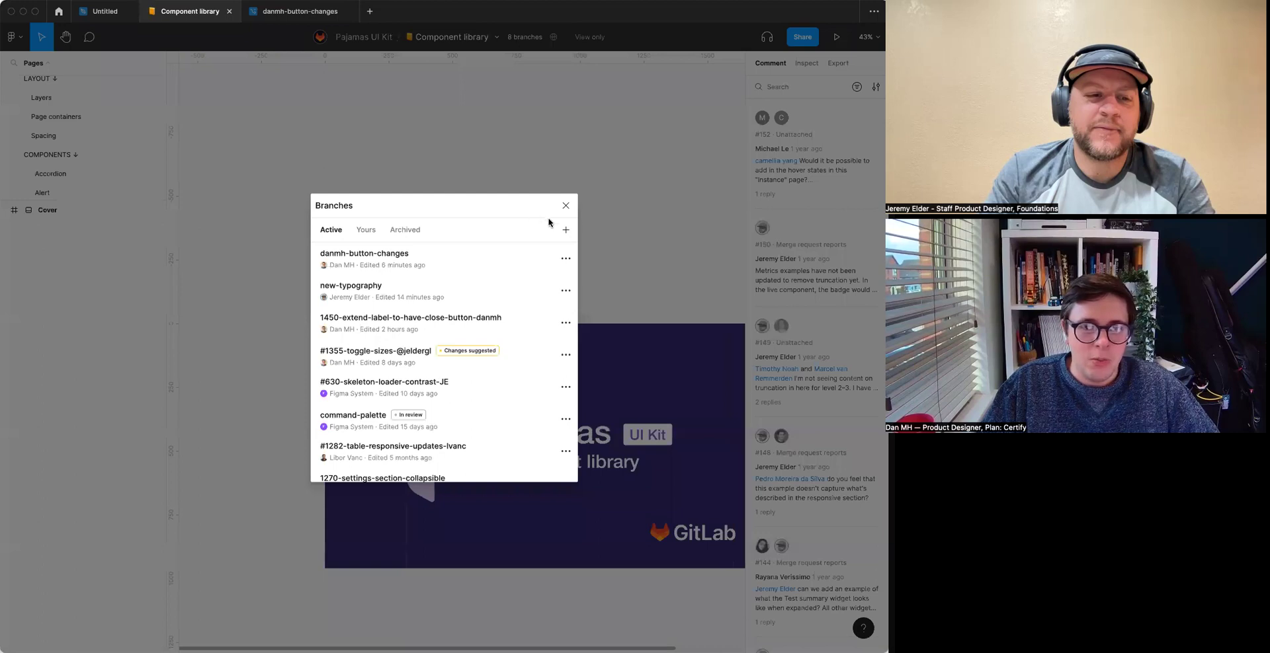
left_click(565, 229)
type("test")
left_click(498, 369)
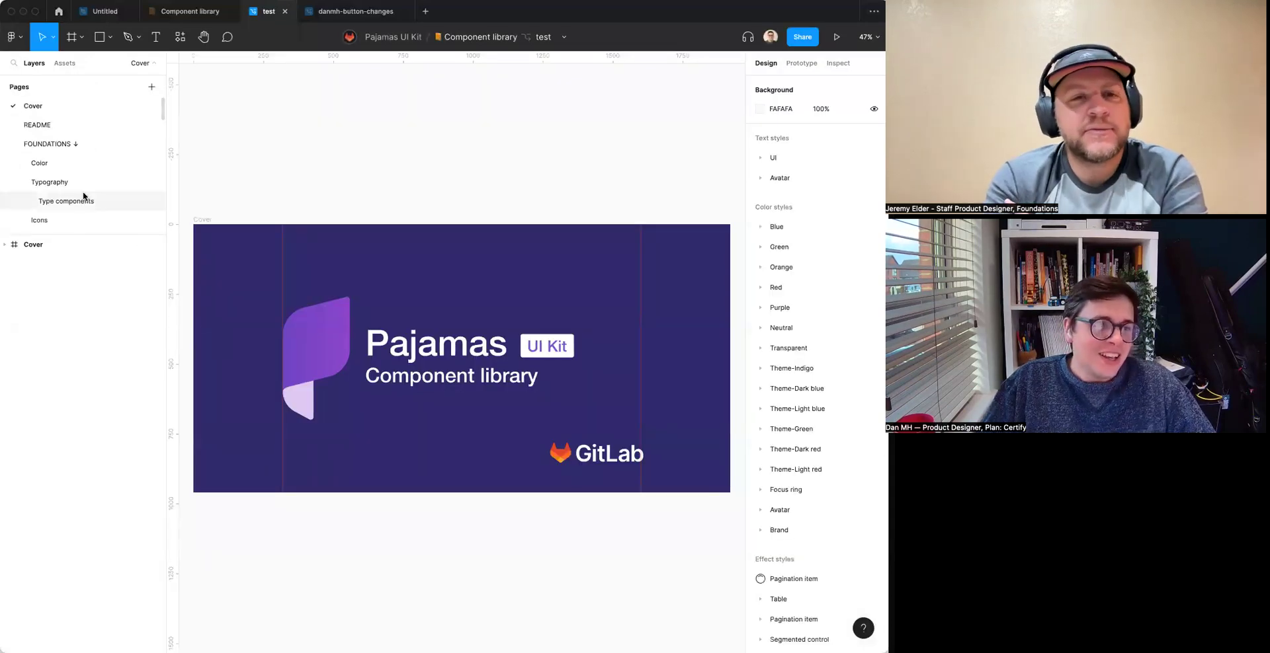
Open the Label page on the test branch.
scroll(82, 192, "down", 2)
scroll(68, 139, "down", 5)
scroll(68, 143, "down", 4)
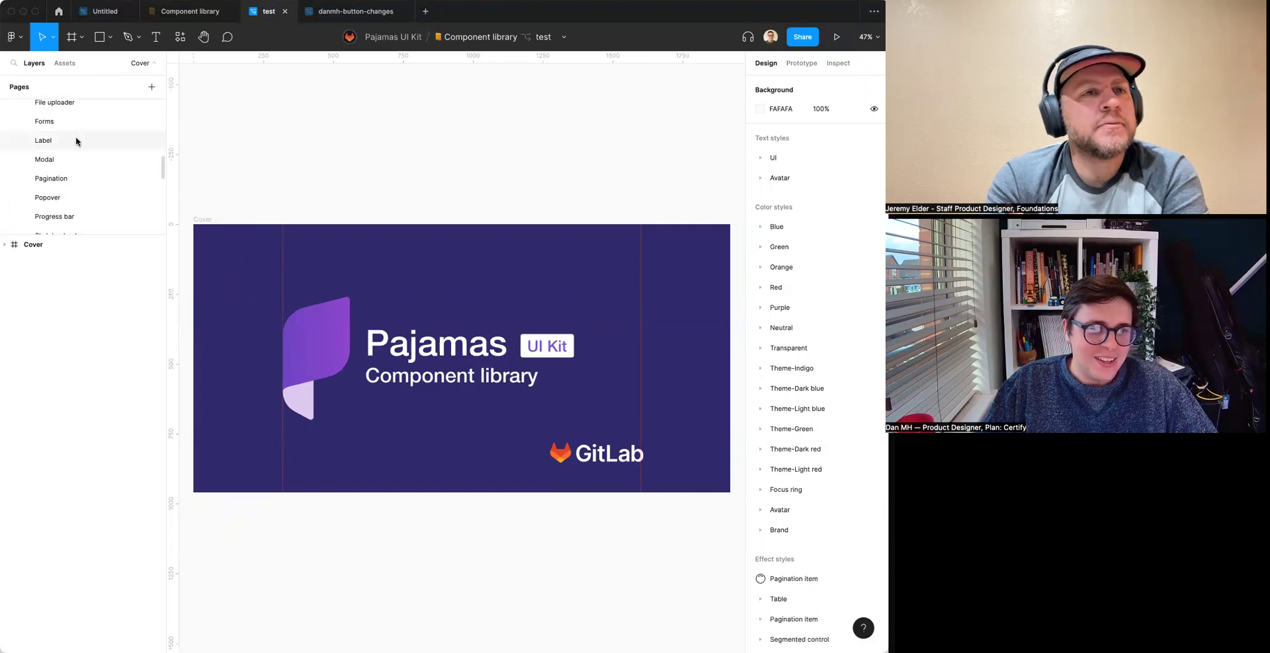
left_click(76, 141)
scroll(562, 370, "down", 5)
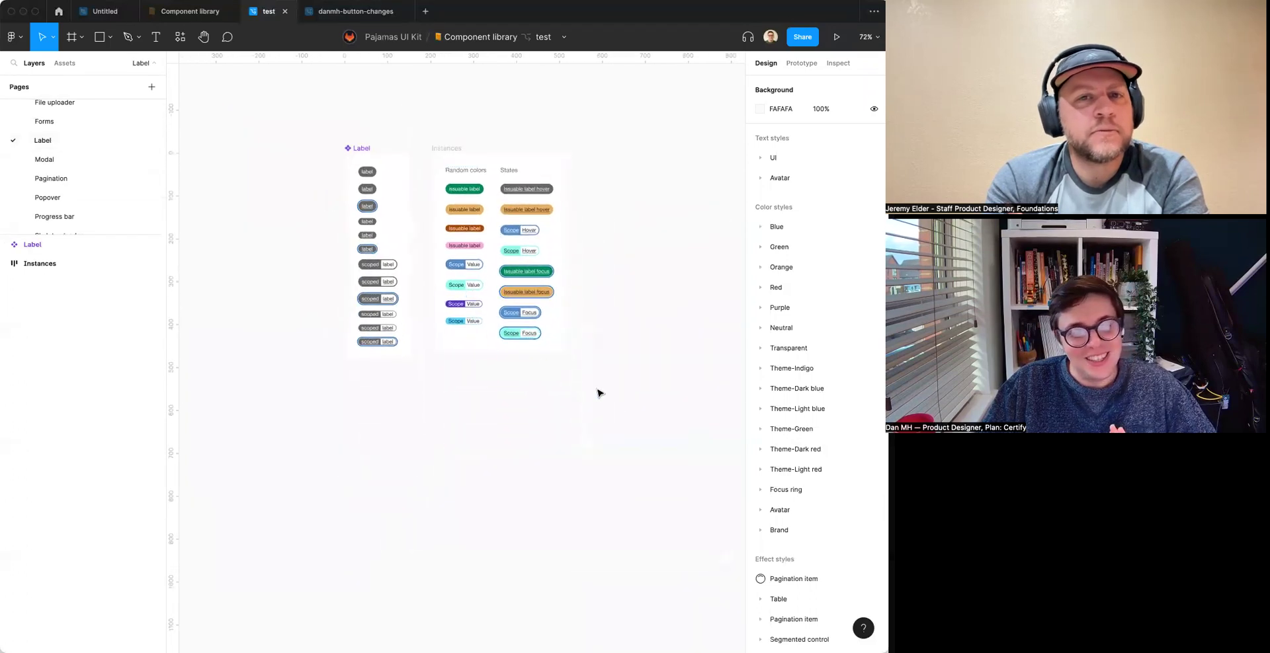
Launch Visual Difference, snapshot the Label and Instances frames, then select the All Snapshots frame.
right_click(596, 410)
mouse_move(689, 518)
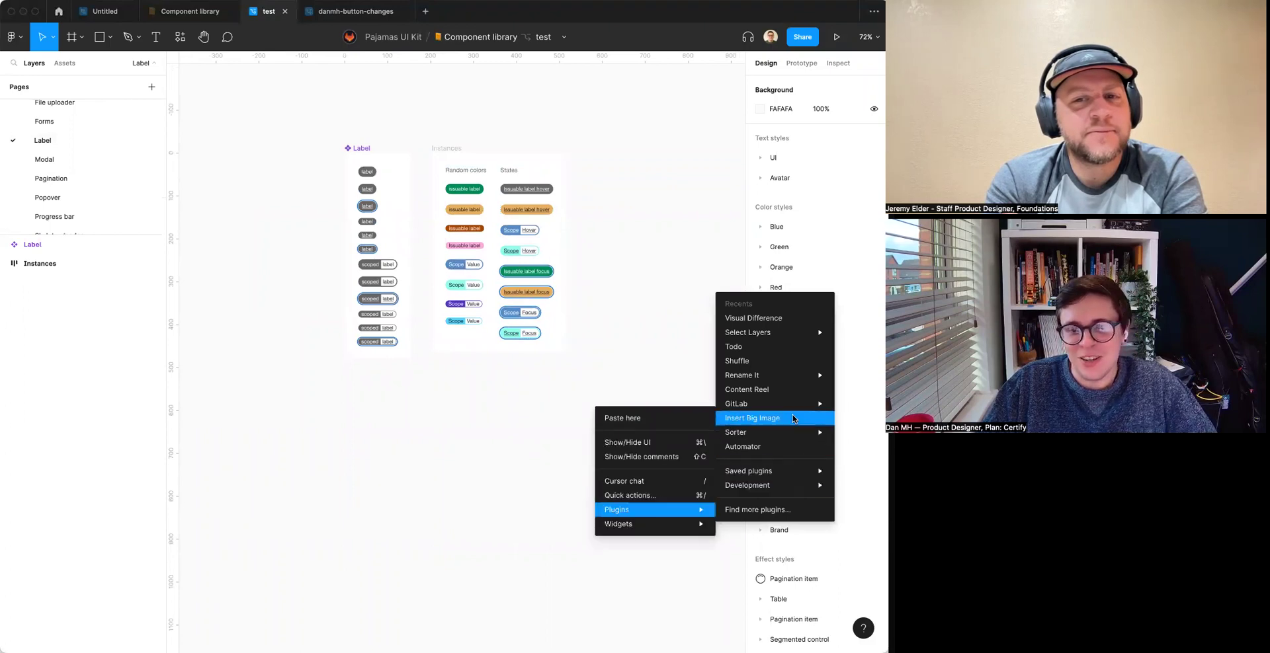
left_click(792, 318)
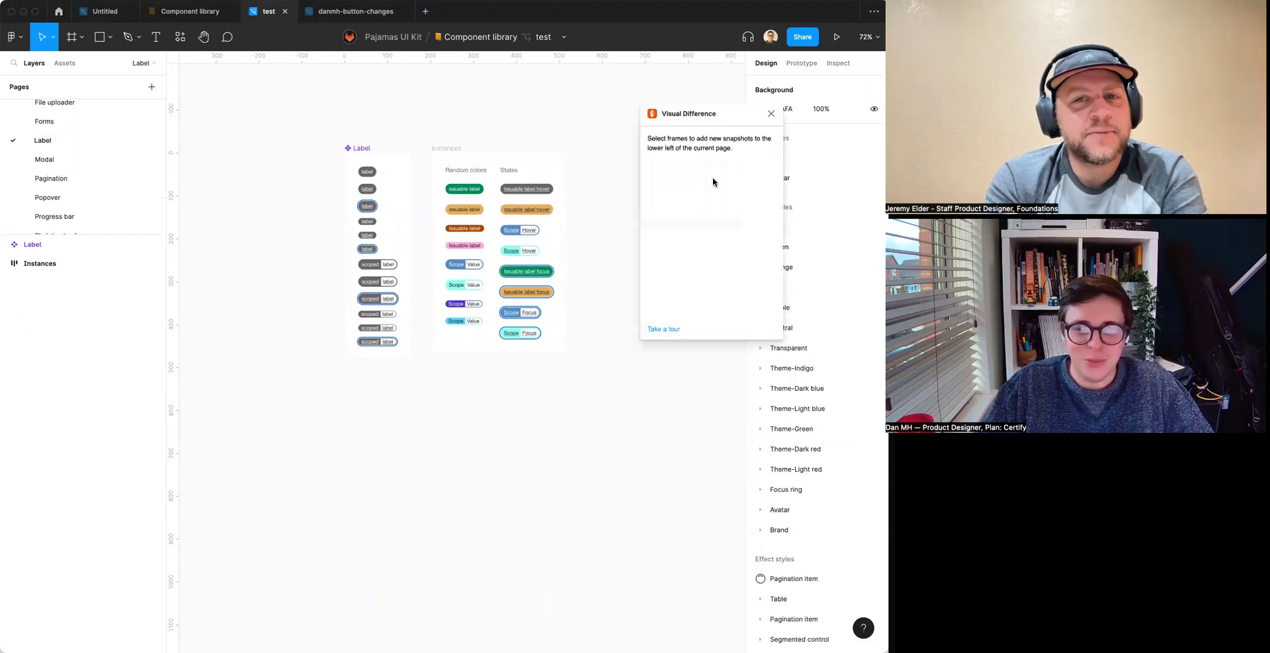
key("super+a")
left_click(727, 326)
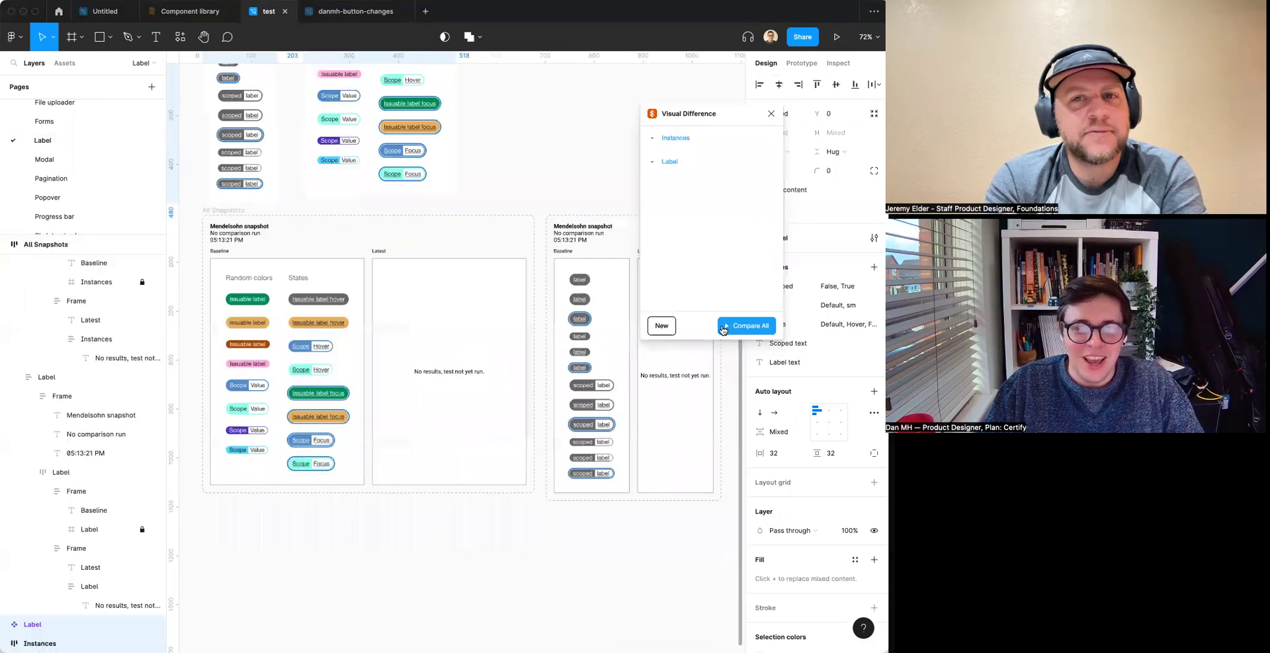
left_click(421, 552)
left_click(210, 210)
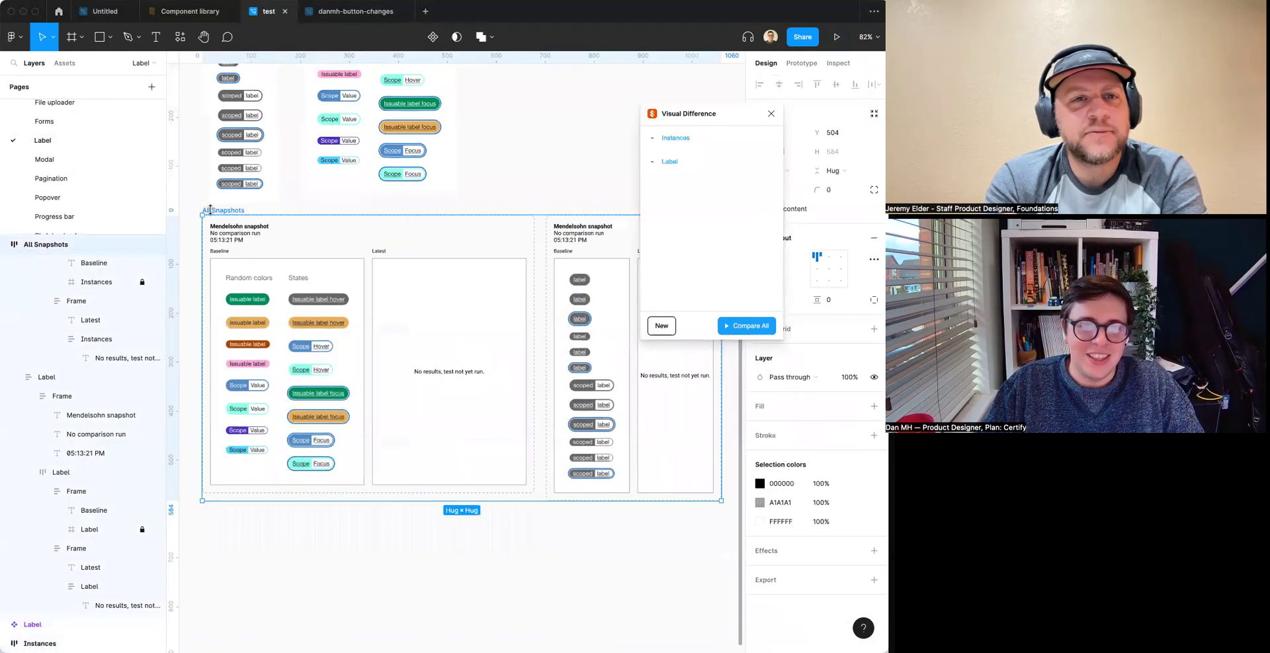
Paste the All Snapshots frame into danmh-button-changes below the Label components.
left_click(355, 11)
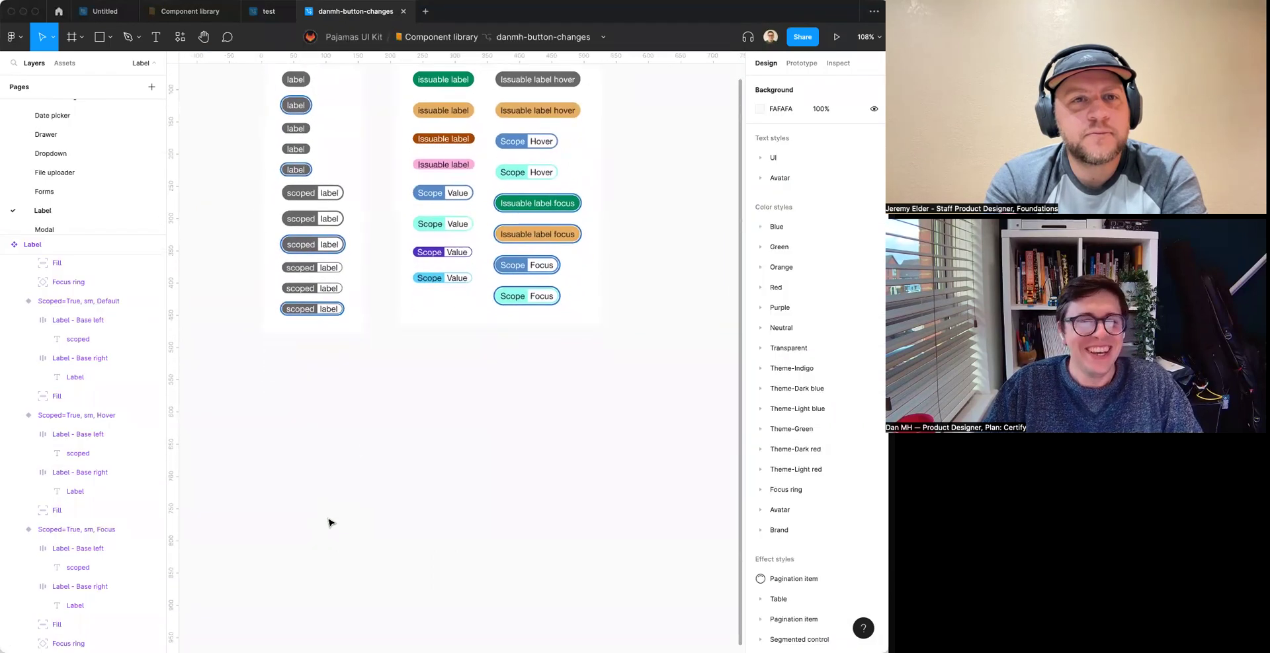
key("super+v")
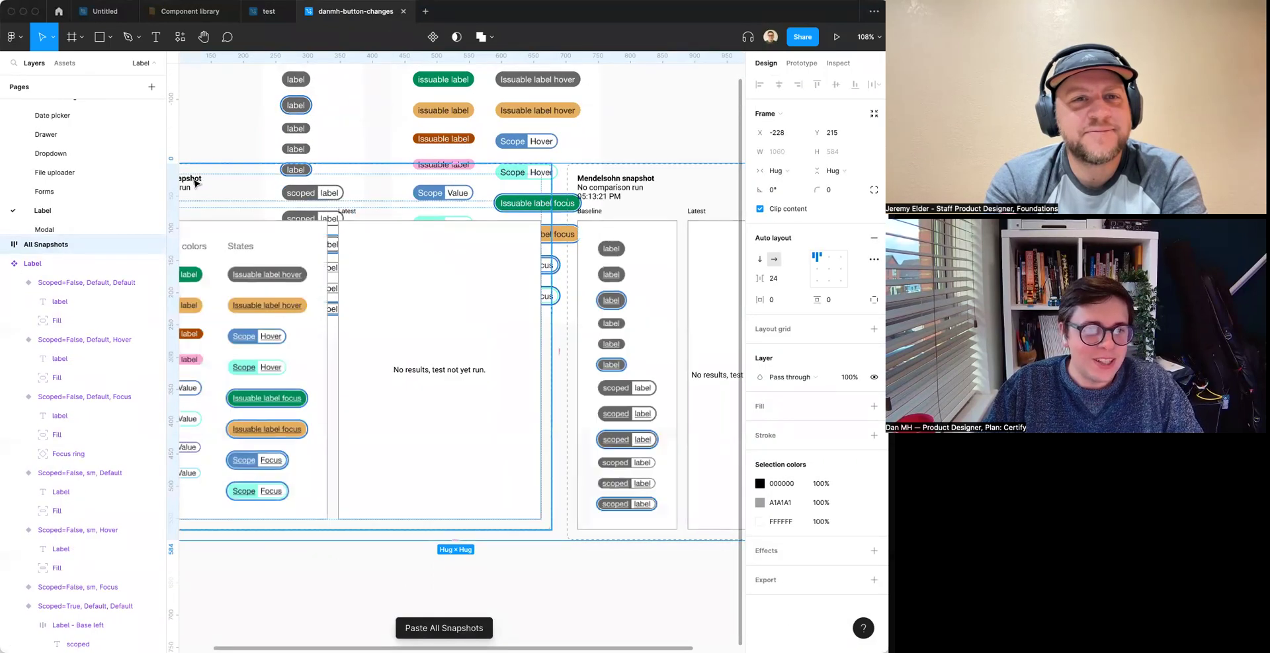
left_click_drag(200, 182, 340, 401)
Launch Visual Difference to list the Instances and Label snapshots.
right_click(223, 245)
mouse_move(298, 347)
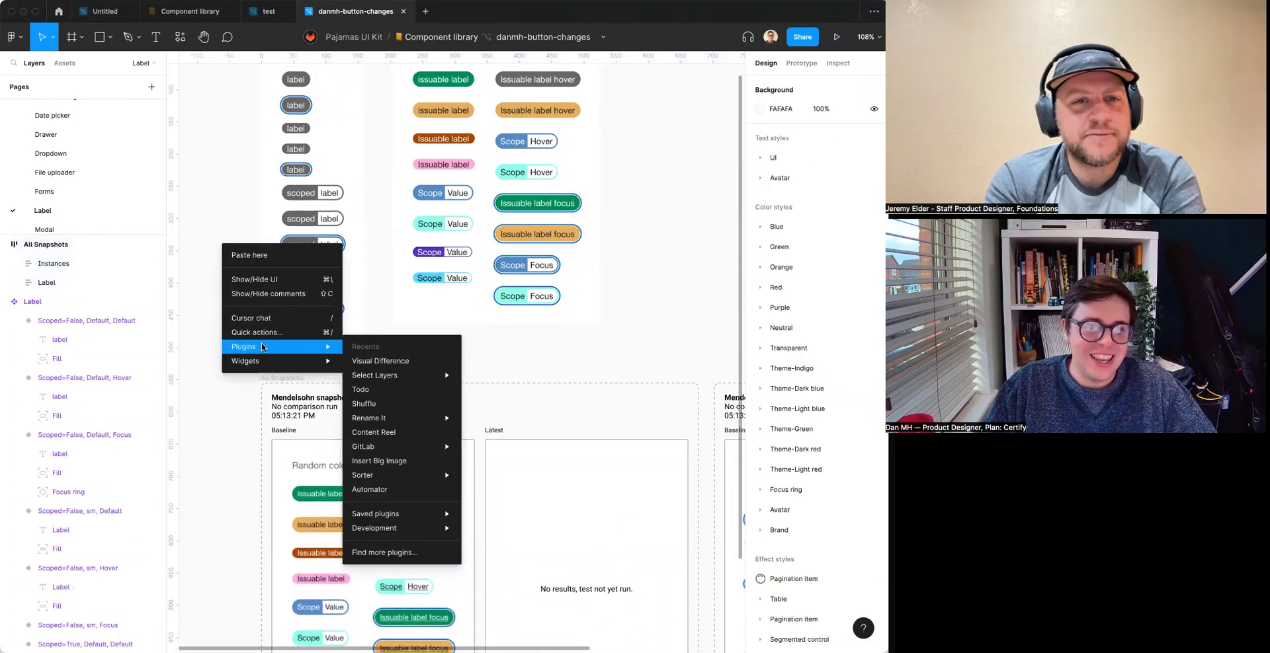
left_click(369, 359)
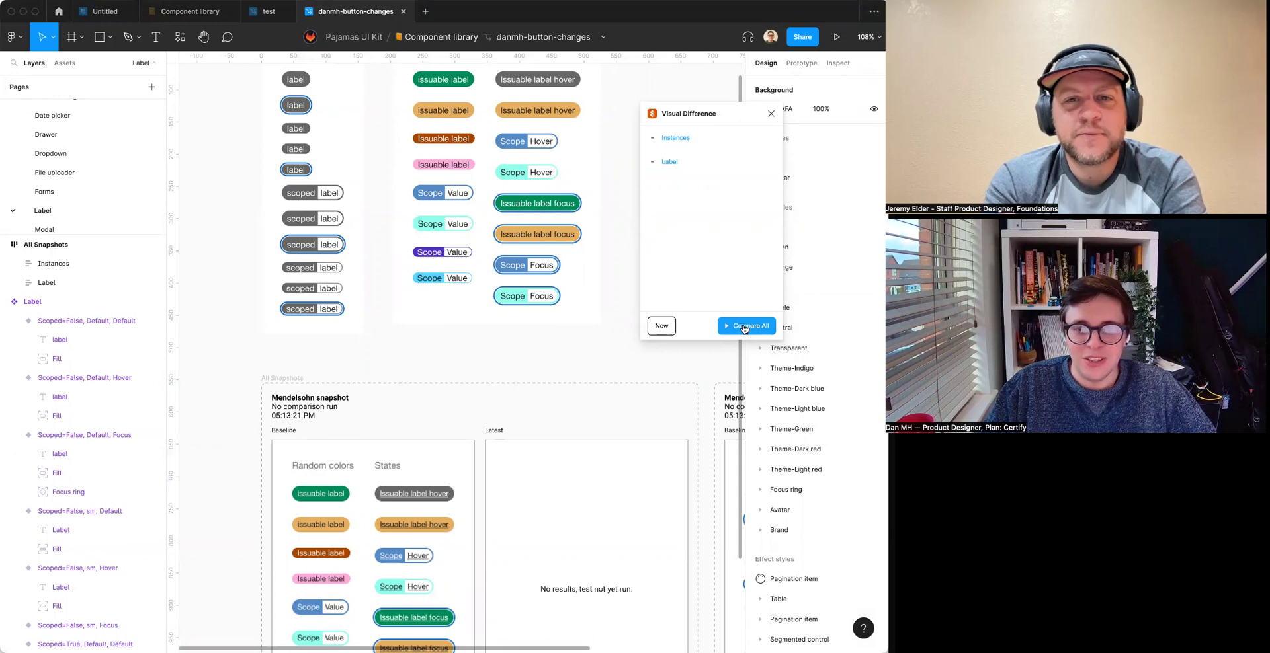
left_click(745, 326)
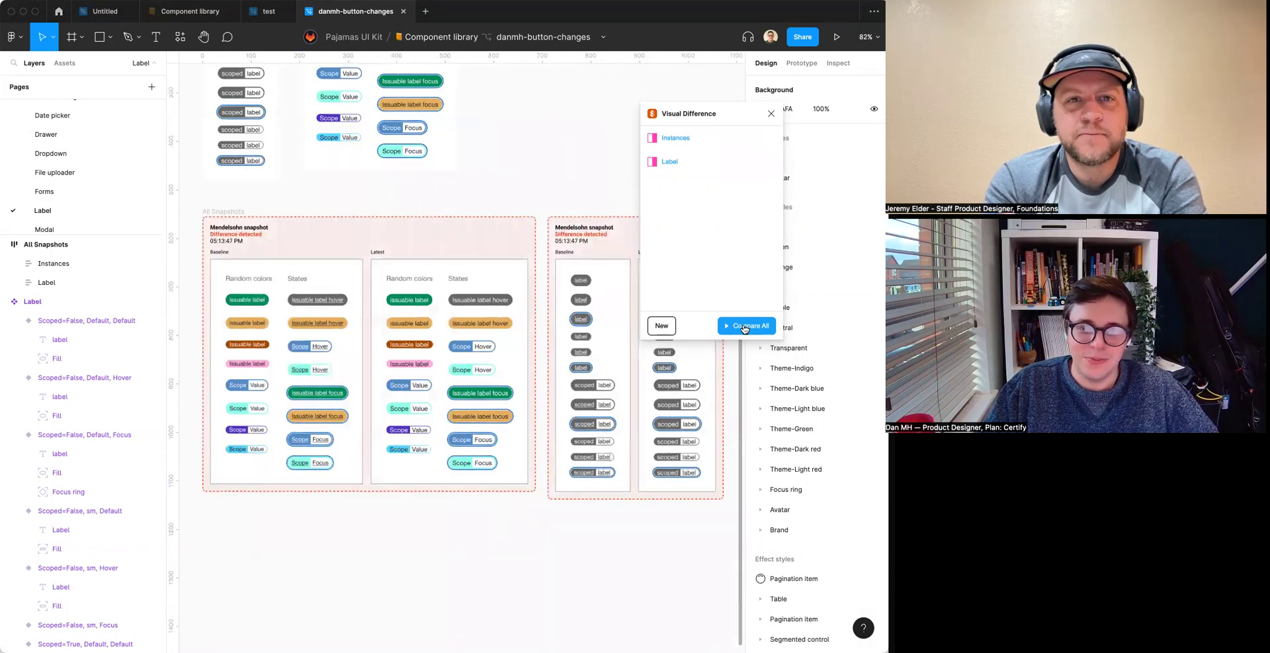
scroll(553, 379, "up", 10)
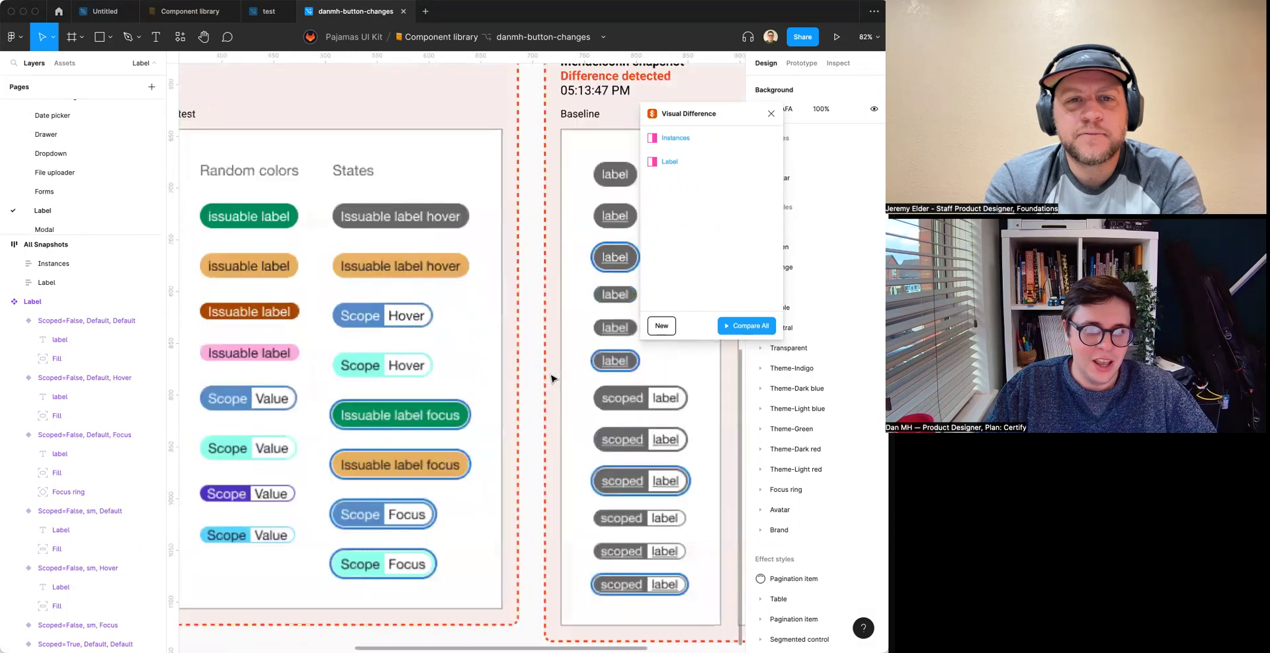
scroll(553, 379, "down", 5)
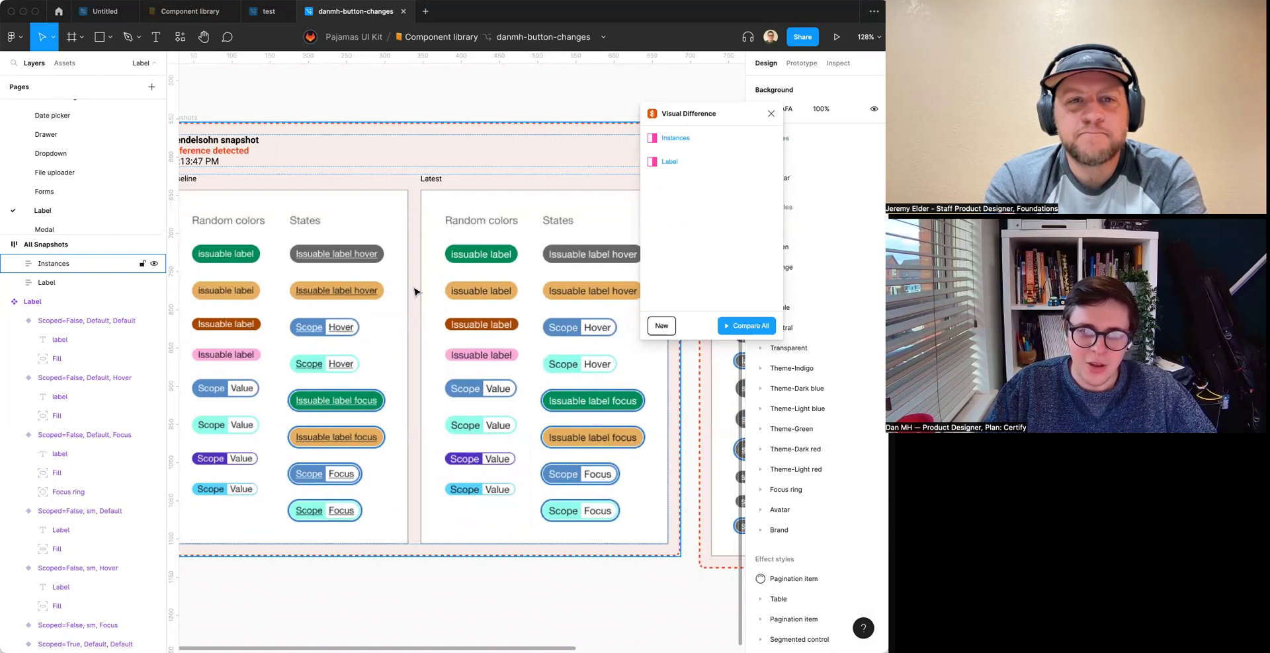
mouse_move(732, 166)
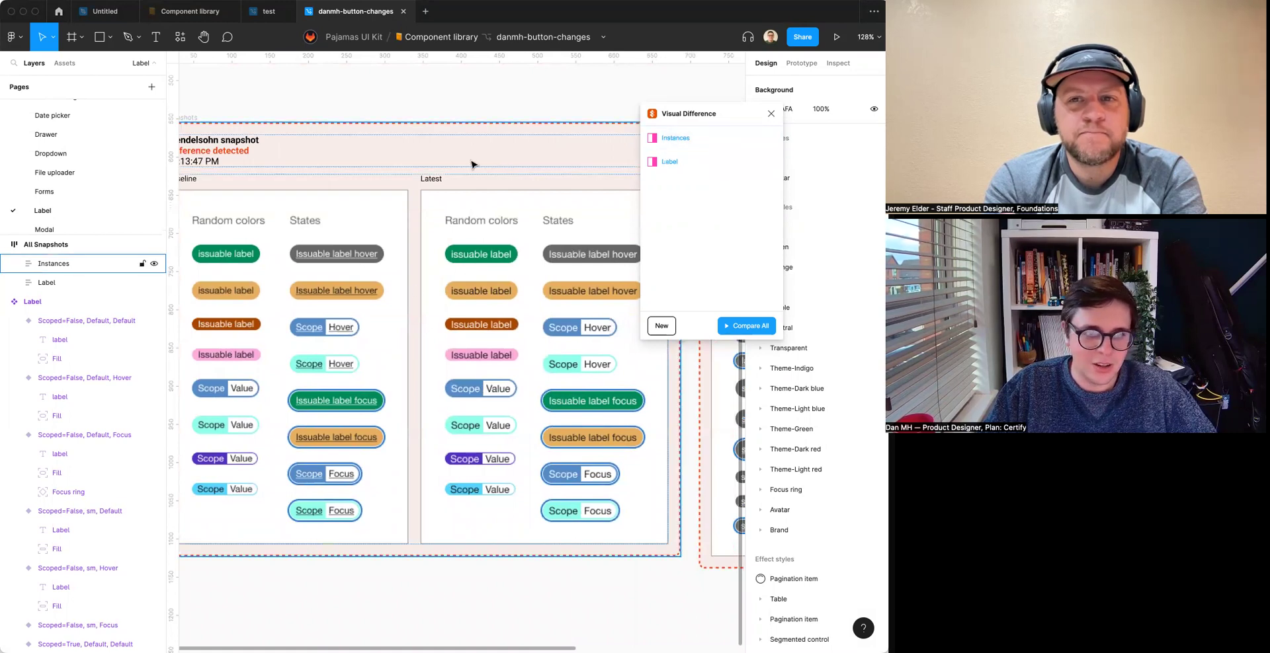
Open the Instances snapshot's comparison and switch Highlight to Party Mode, then back to Diff Overlay.
left_click(743, 142)
left_click(702, 140)
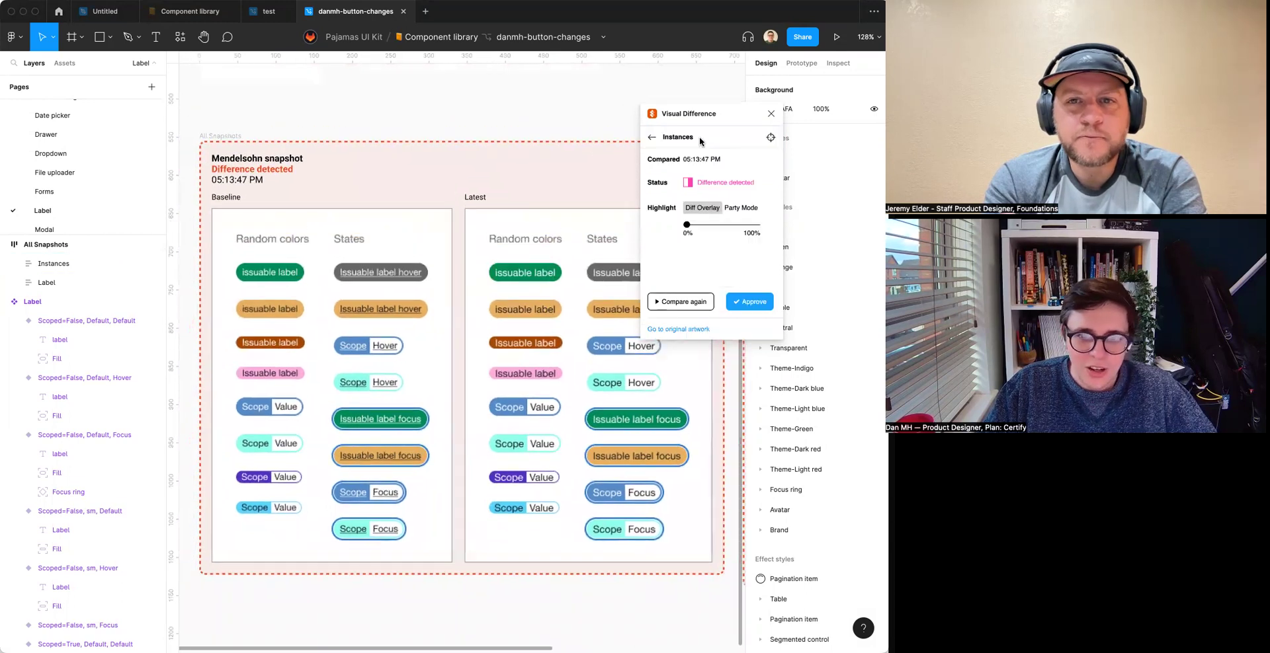
left_click(742, 209)
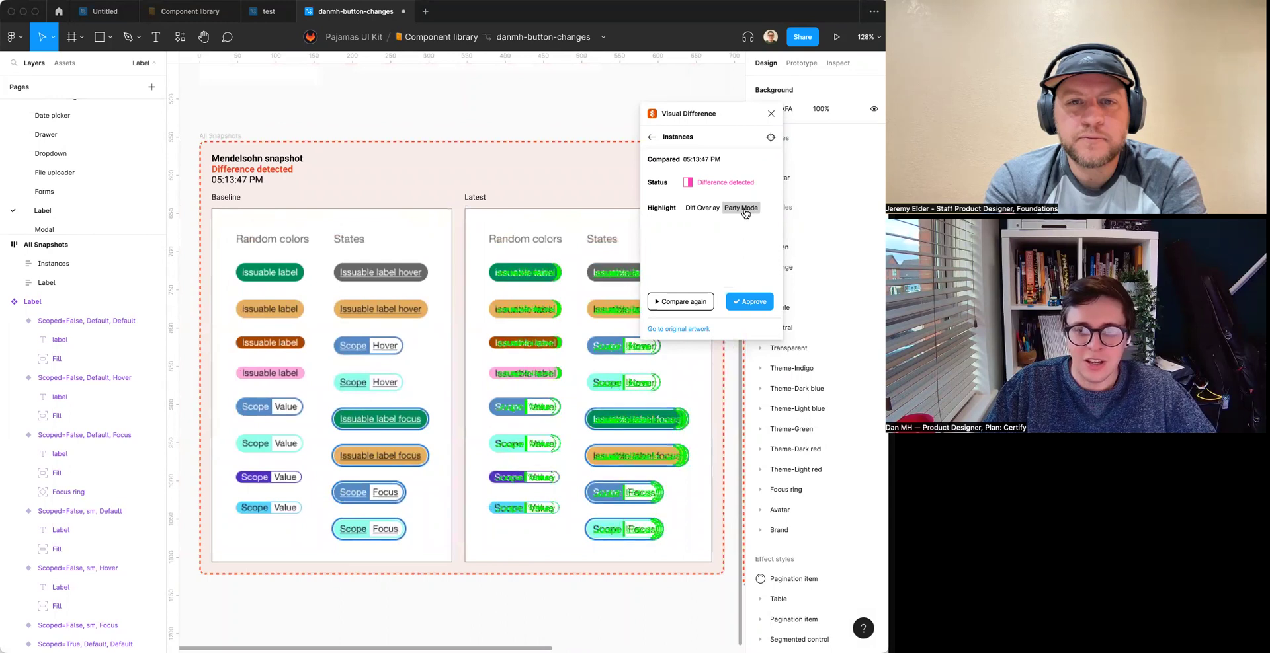
left_click(702, 208)
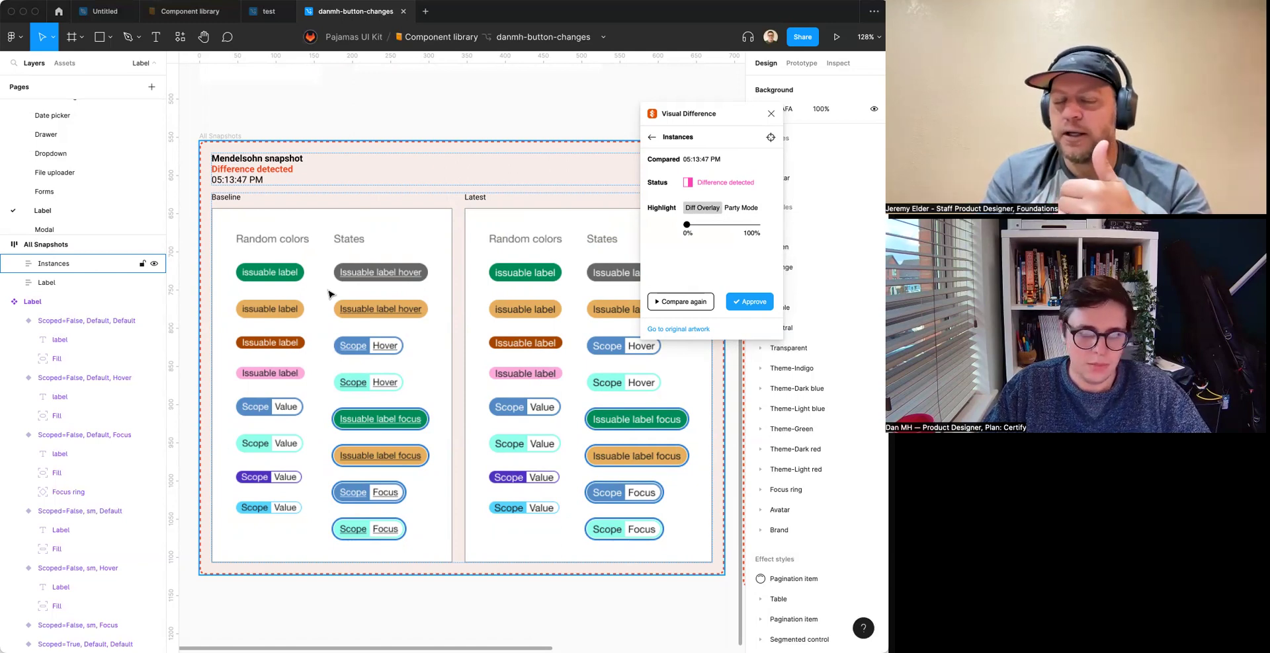
Zoom the canvas out and back in to view the Label component set and snapshots.
scroll(328, 294, "up", 10)
scroll(328, 294, "down", 3)
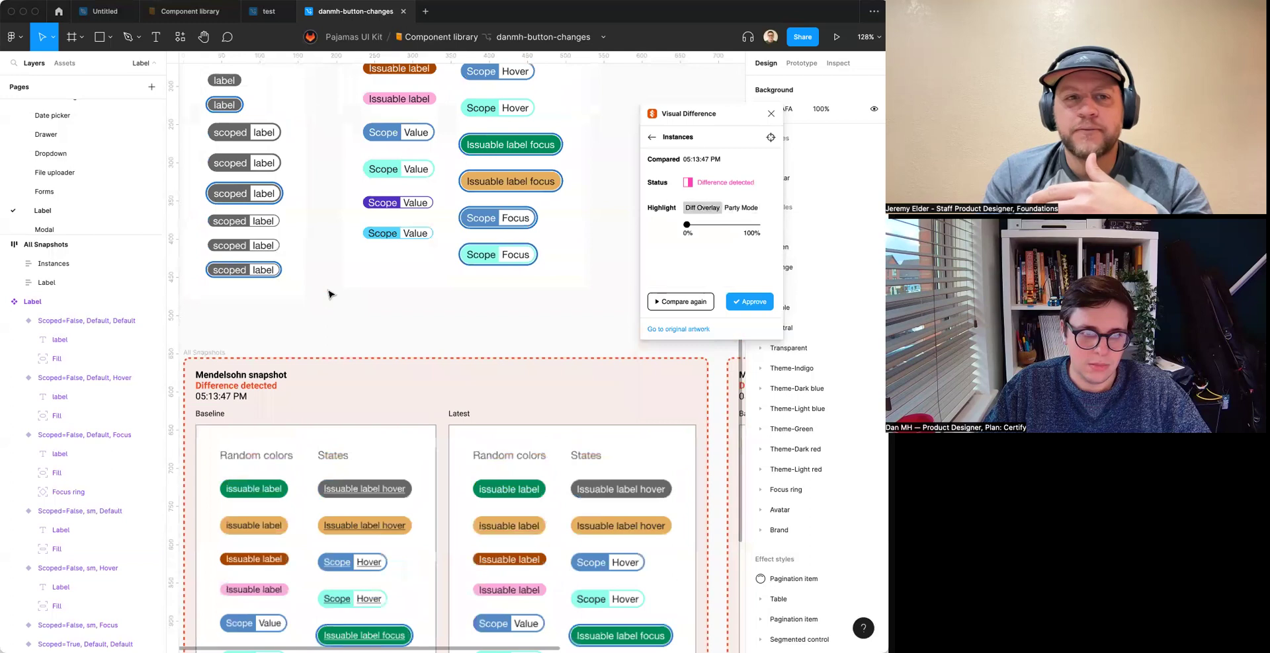
scroll(328, 295, "up", 5)
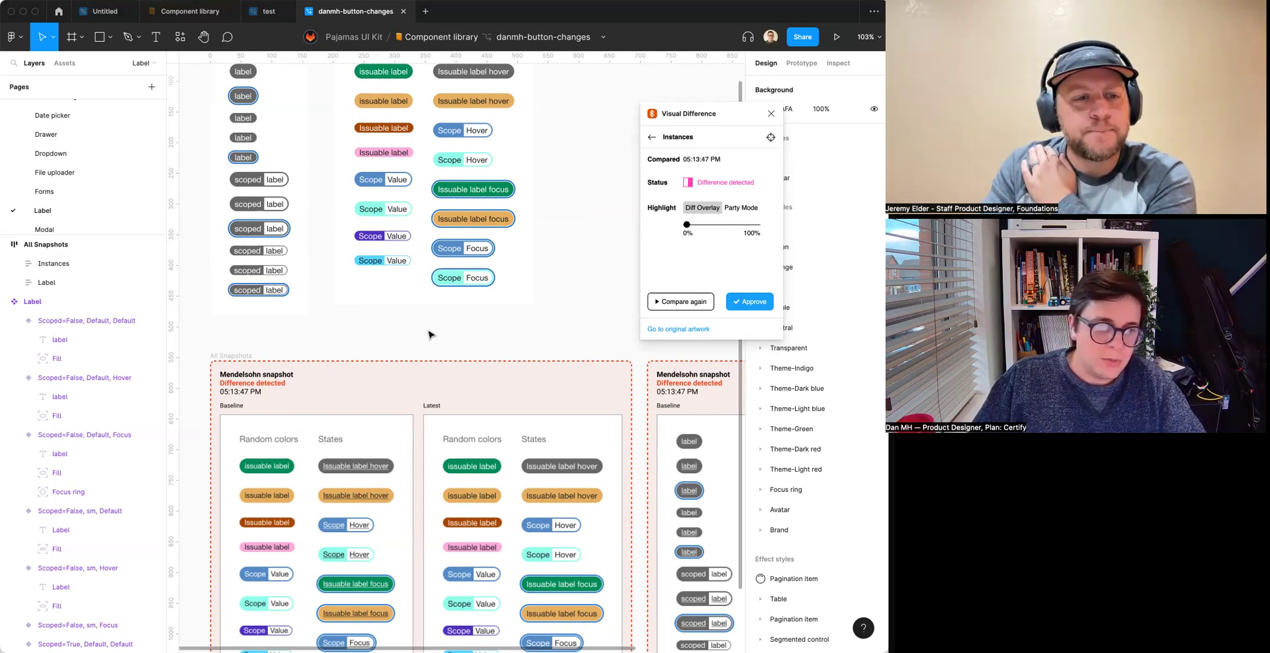
Delete the All Snapshots frame and zoom out on the canvas.
left_click(225, 357)
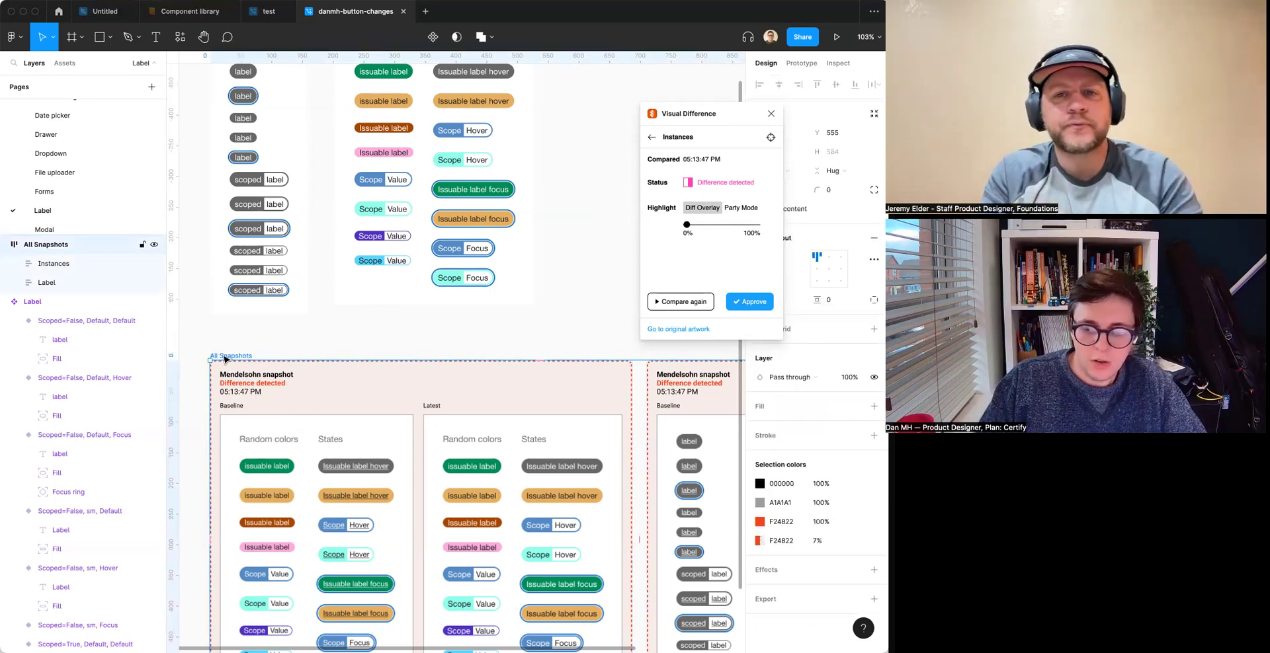
key("Delete")
scroll(387, 342, "down", 3)
scroll(331, 239, "down", 3)
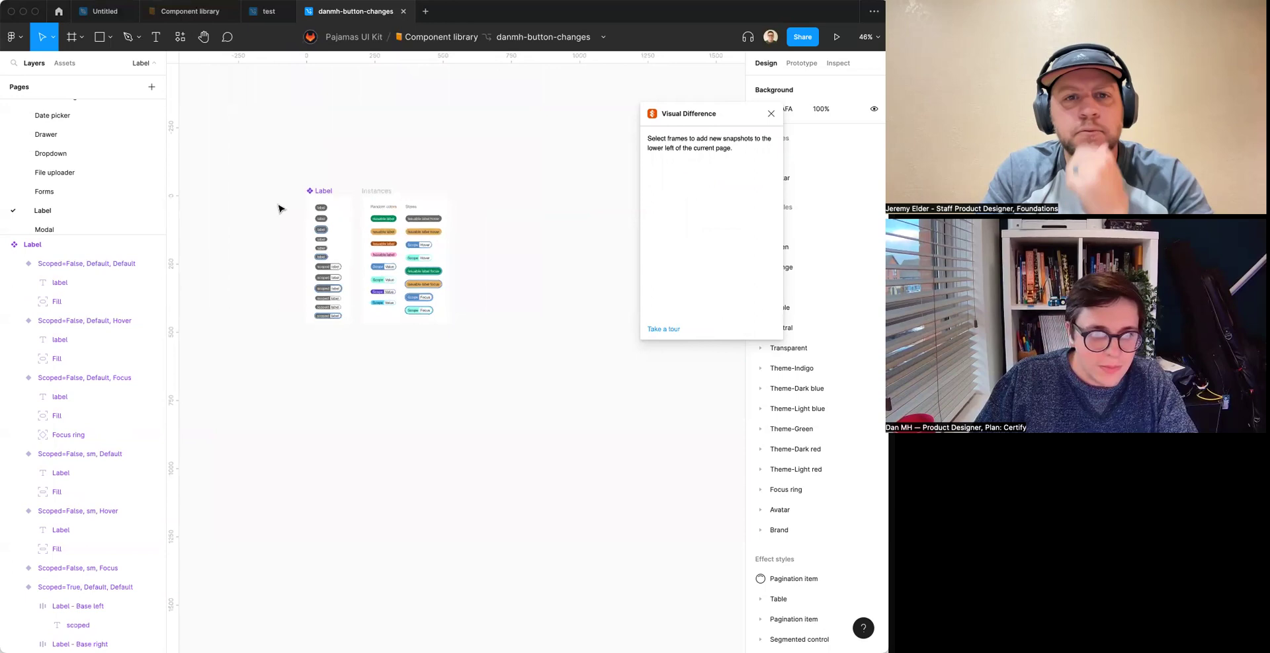
Draw Section 1 around the Label and Instances frames, then deselect it.
key("shift+s")
left_click_drag(278, 163, 520, 364)
left_click(521, 458)
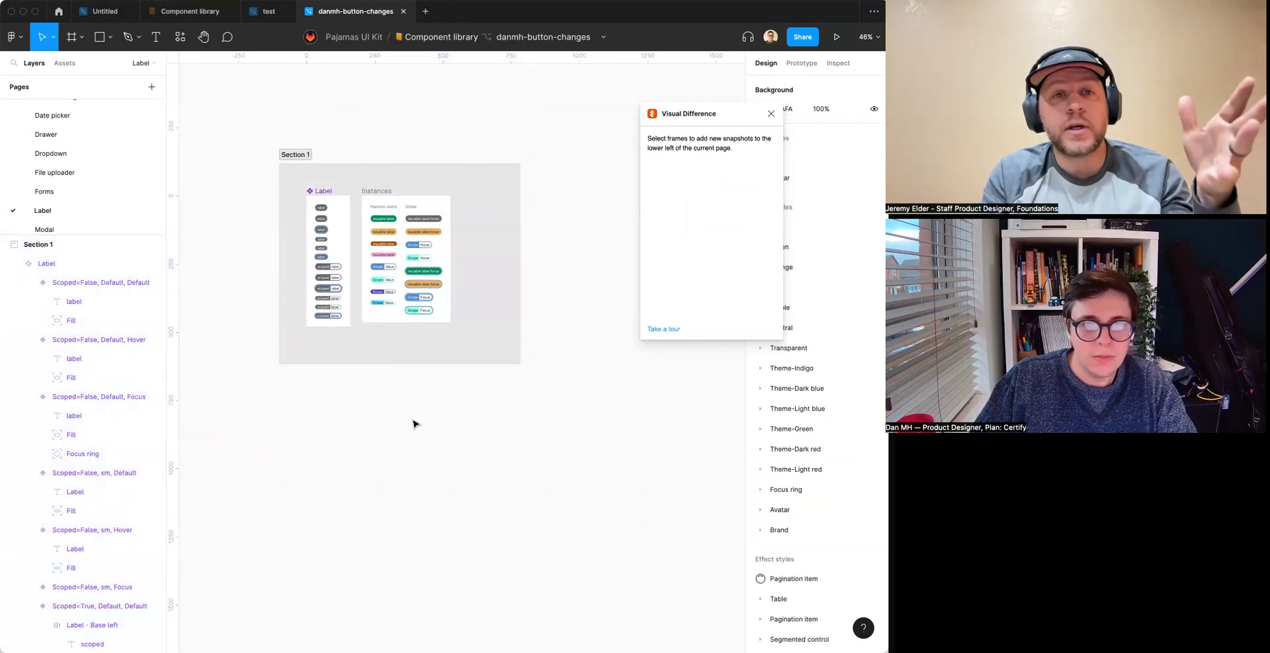
left_click_drag(237, 115, 597, 476)
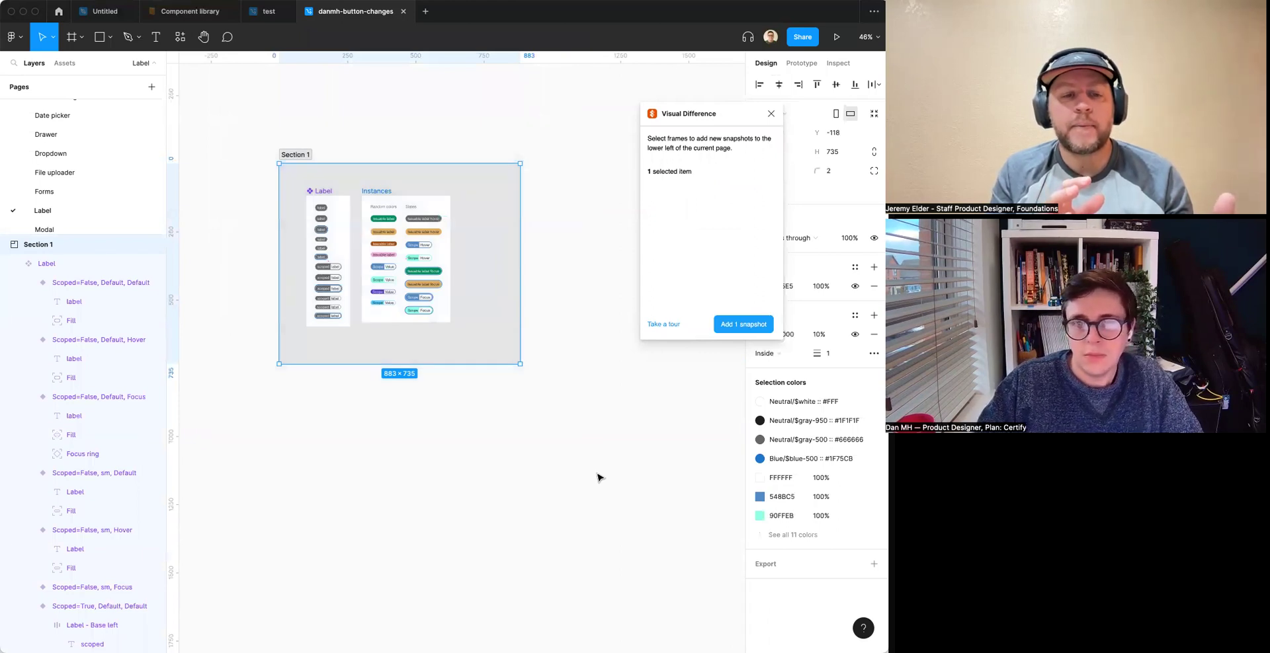
key("Escape")
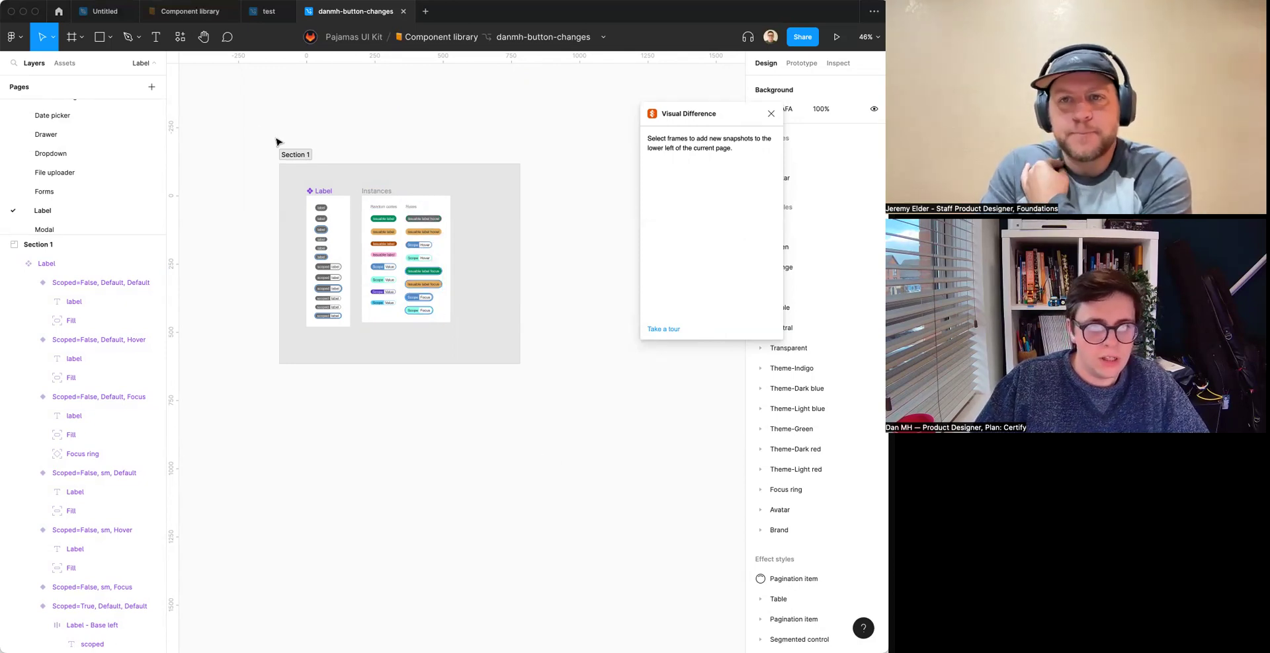
left_click_drag(230, 117, 566, 497)
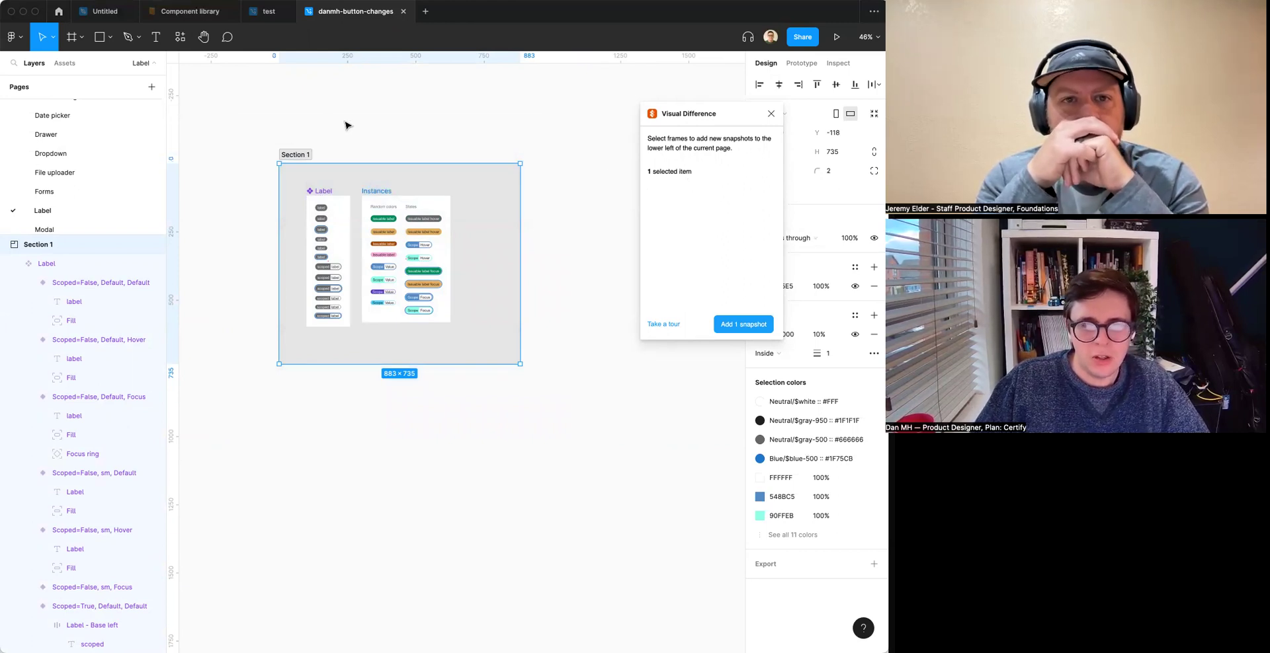
left_click(745, 324)
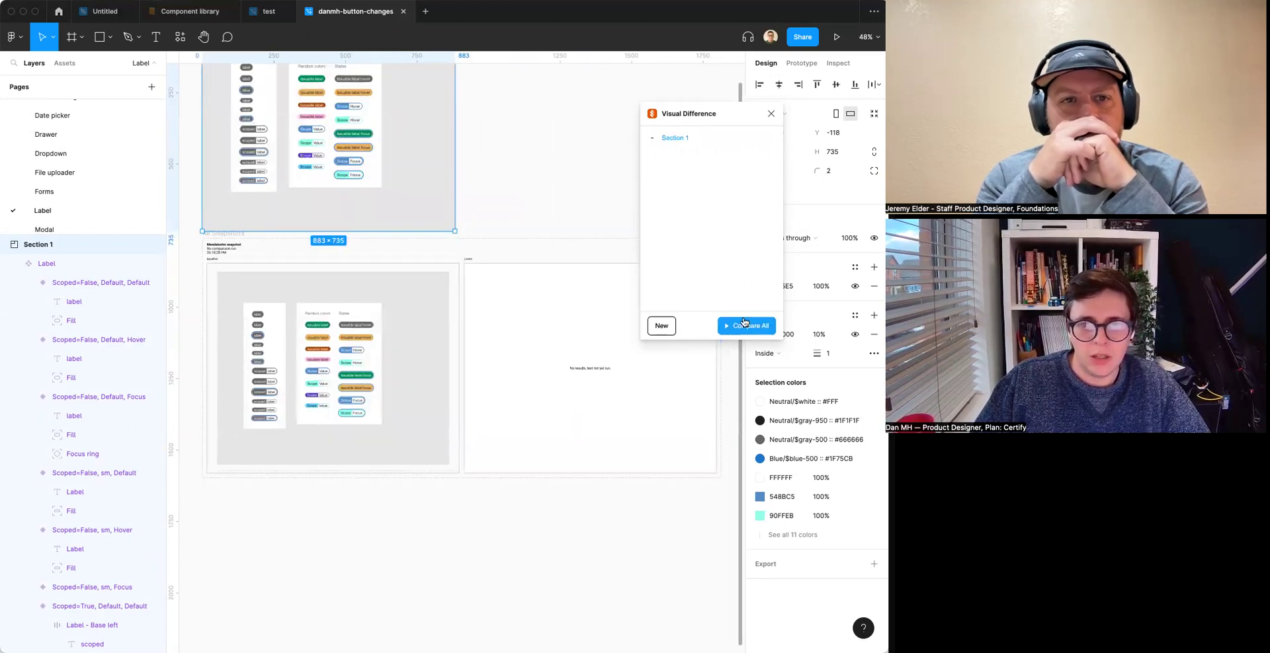
left_click(744, 324)
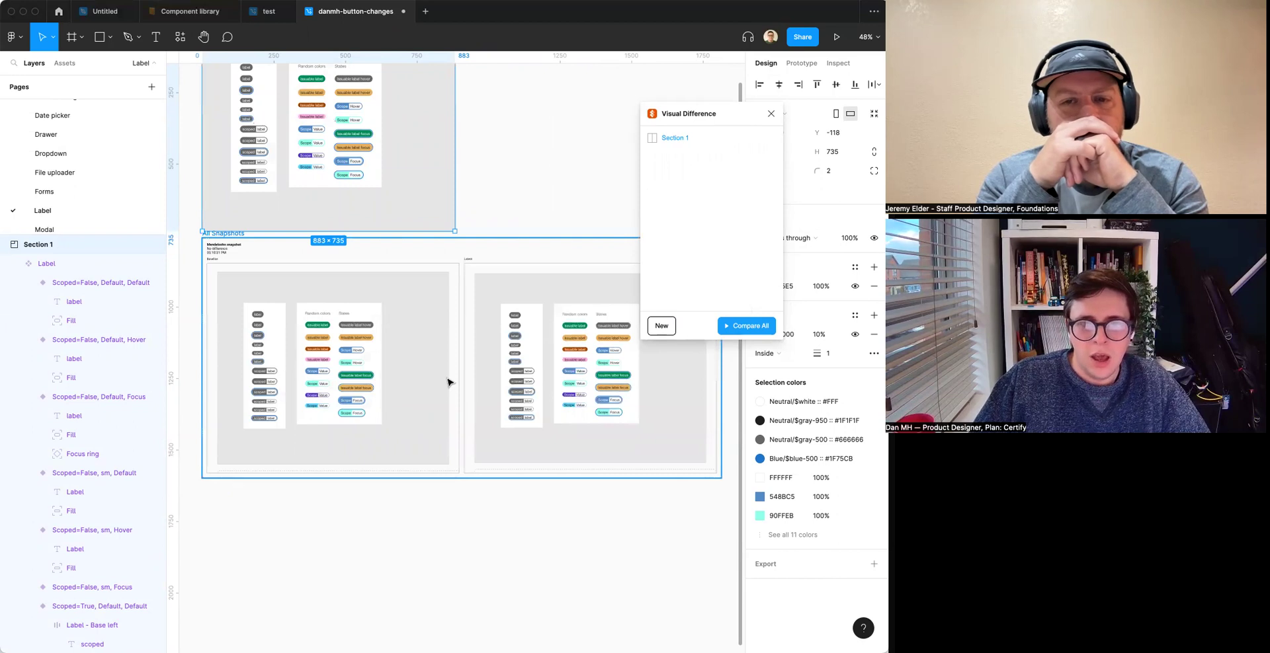
left_click(433, 546)
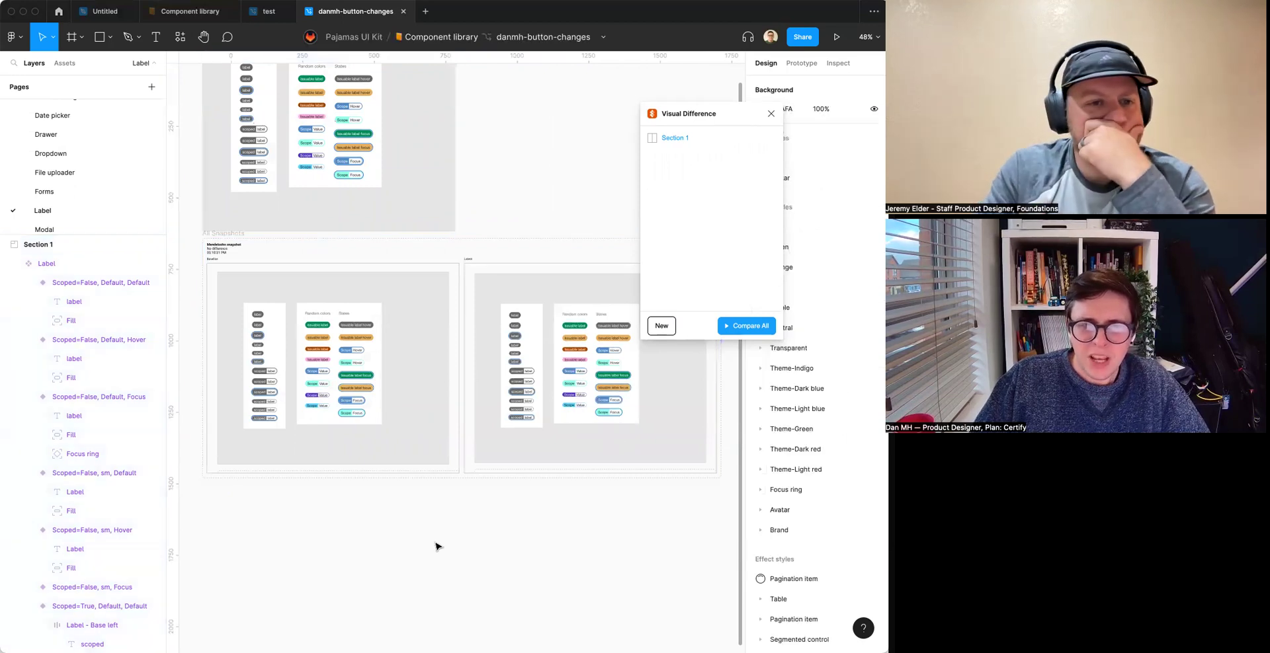
left_click(524, 388)
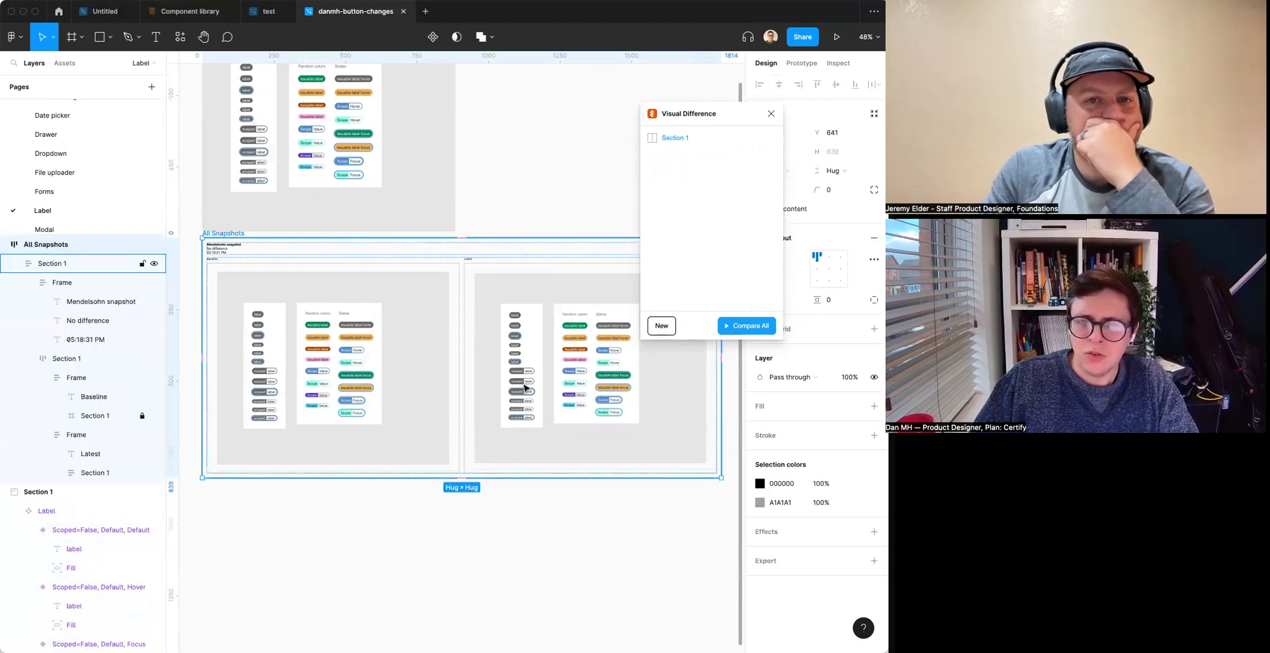
left_click(524, 387, "super")
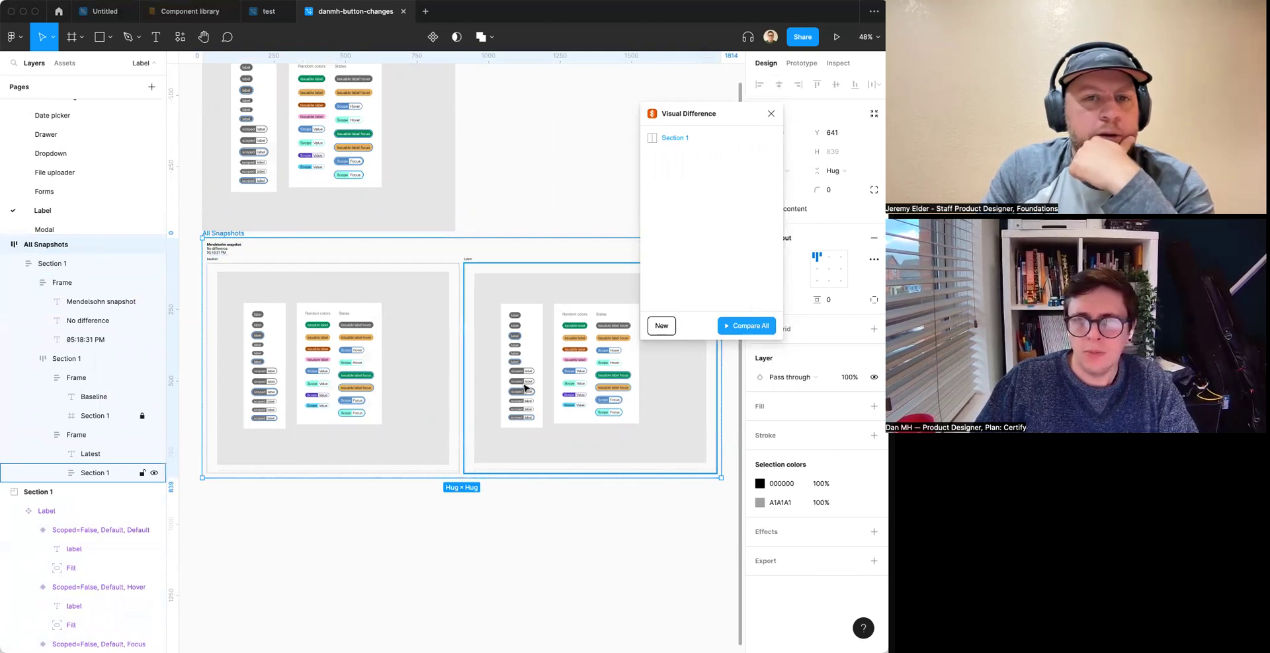
left_click(511, 371)
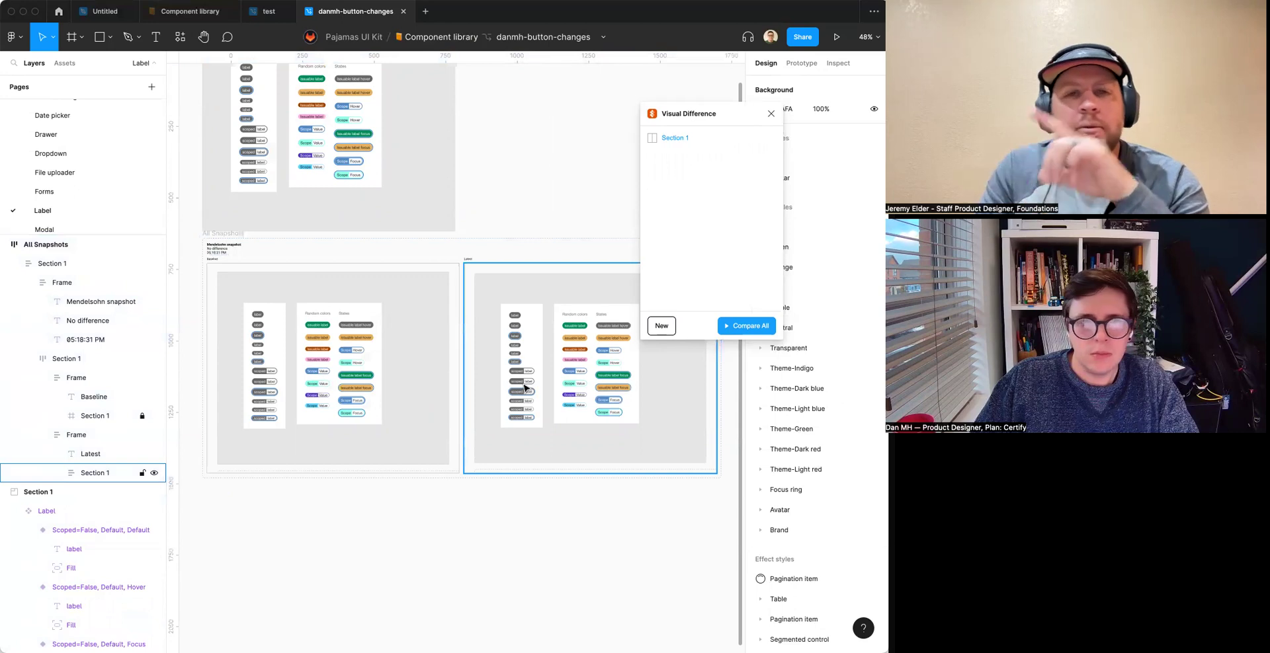
left_click(484, 286)
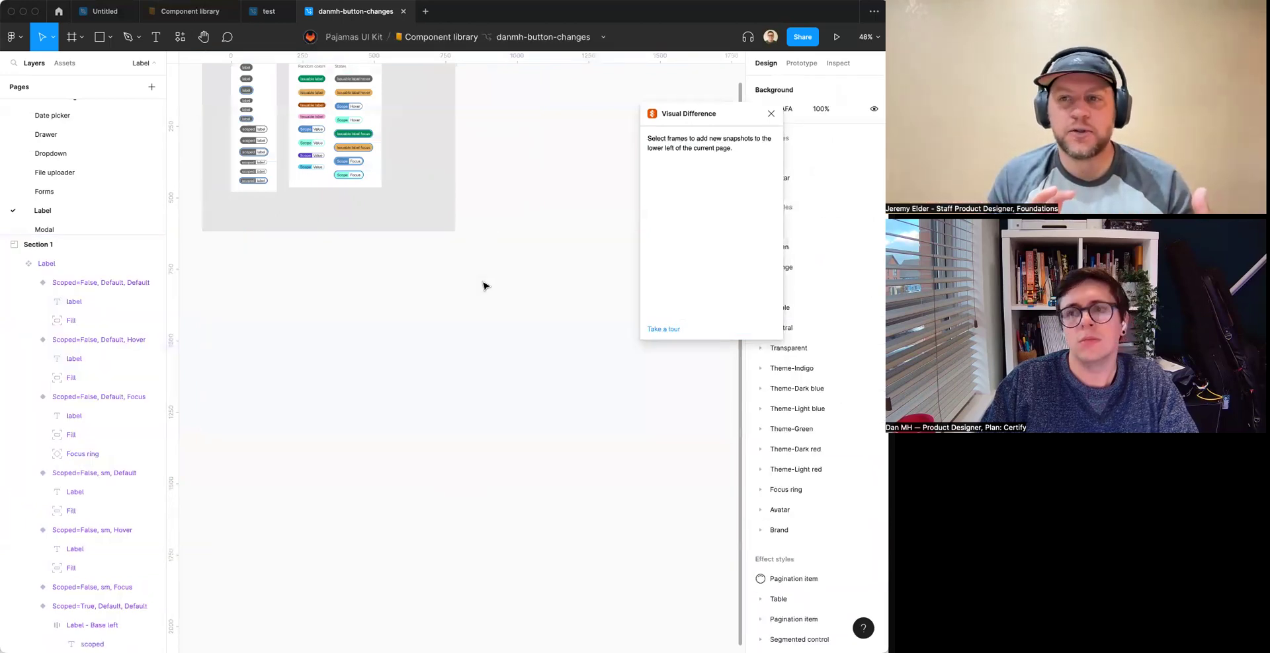
Marquee-select the Label and Instances frames inside Section 1 and collapse the Label layer.
scroll(447, 295, "up", 3)
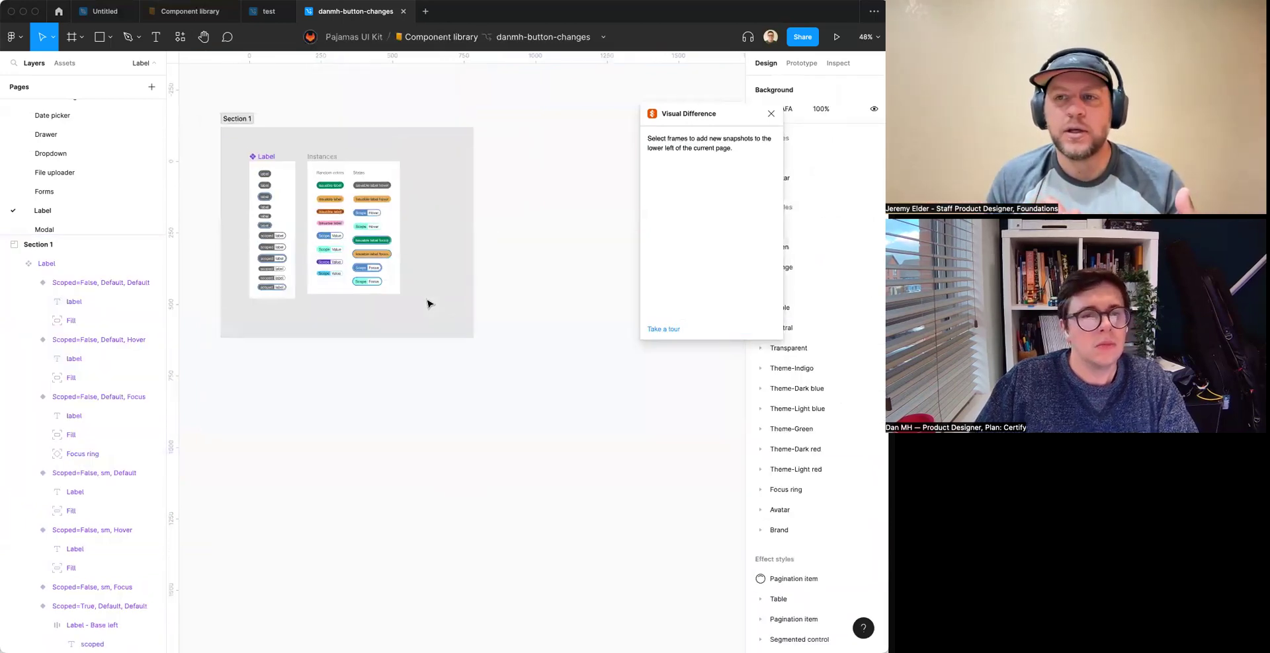
left_click(239, 123)
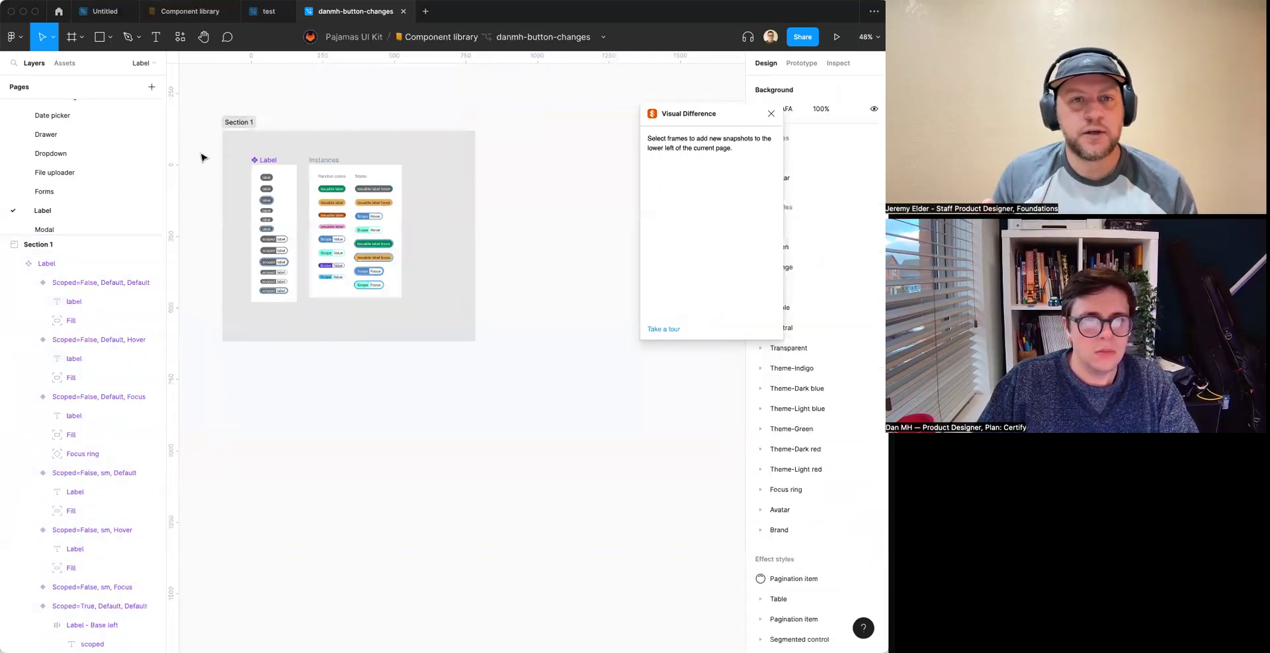
left_click_drag(208, 153, 426, 323)
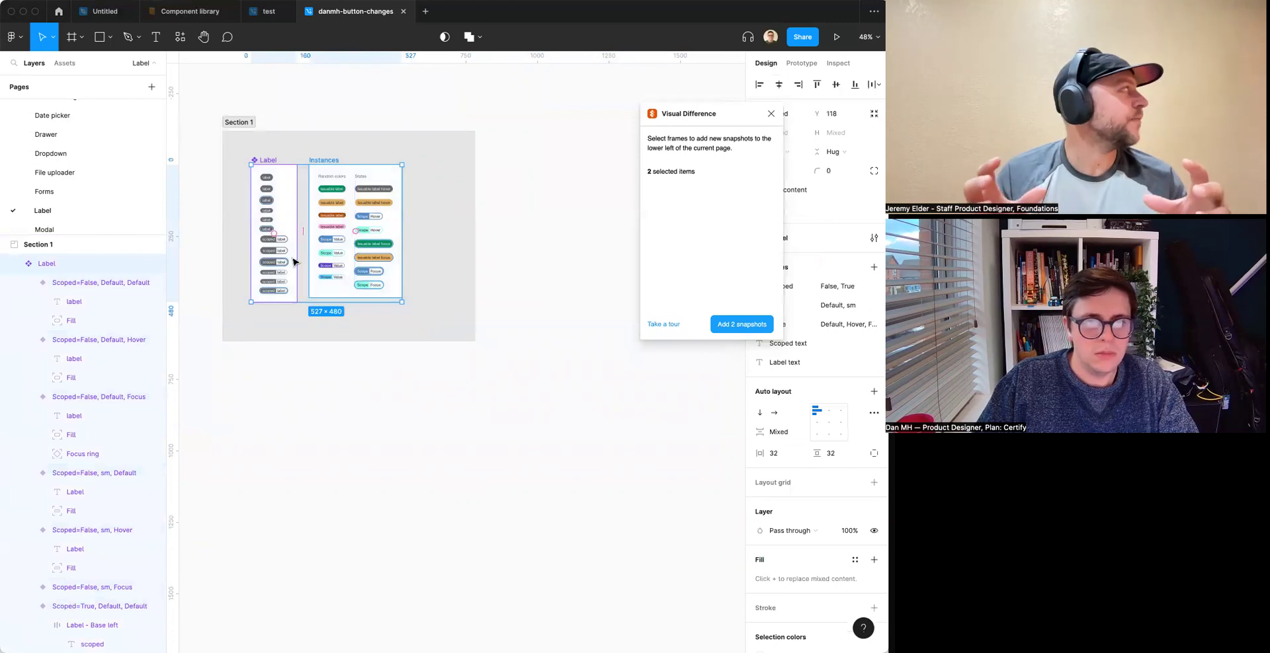
left_click(14, 264)
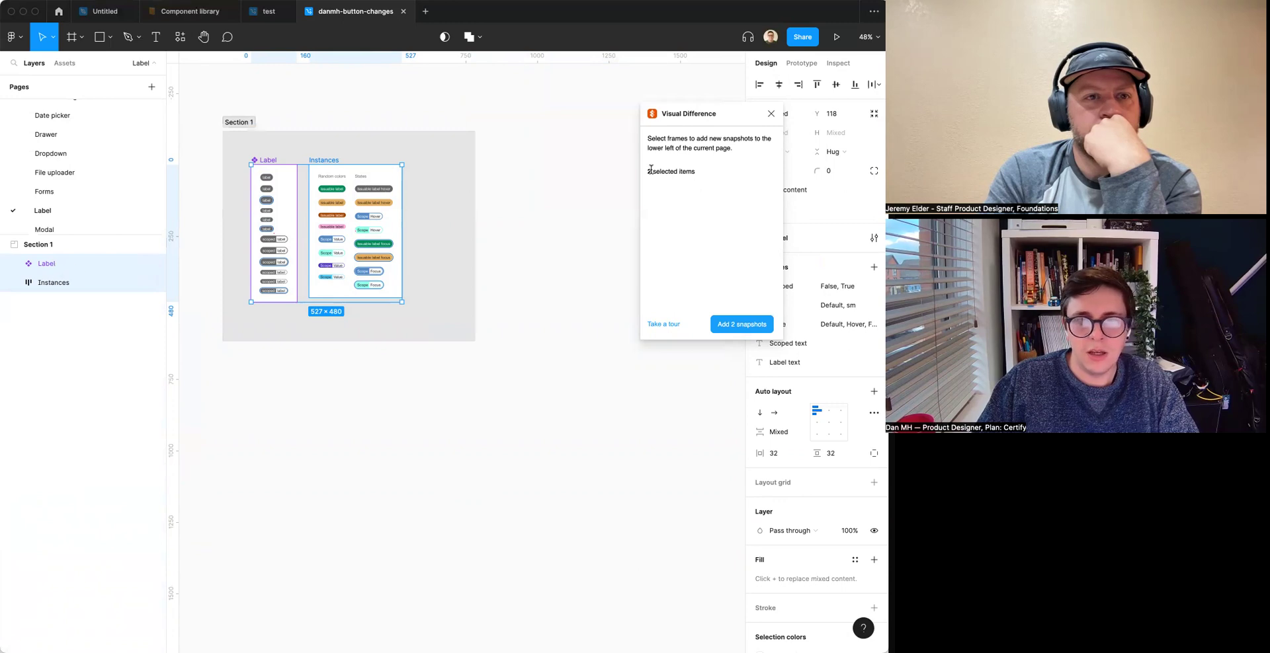
Snapshot the Label and Instances frames, shift All Snapshots down, and compare with latest versions.
left_click(739, 325)
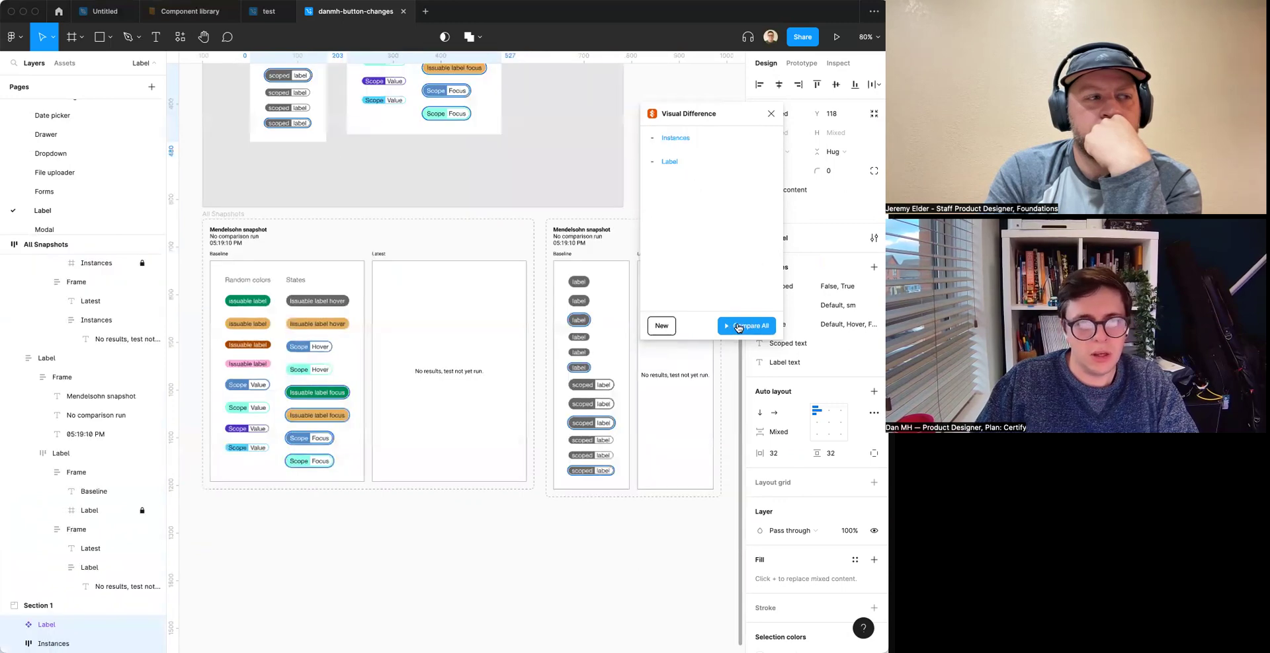
left_click_drag(218, 218, 218, 301)
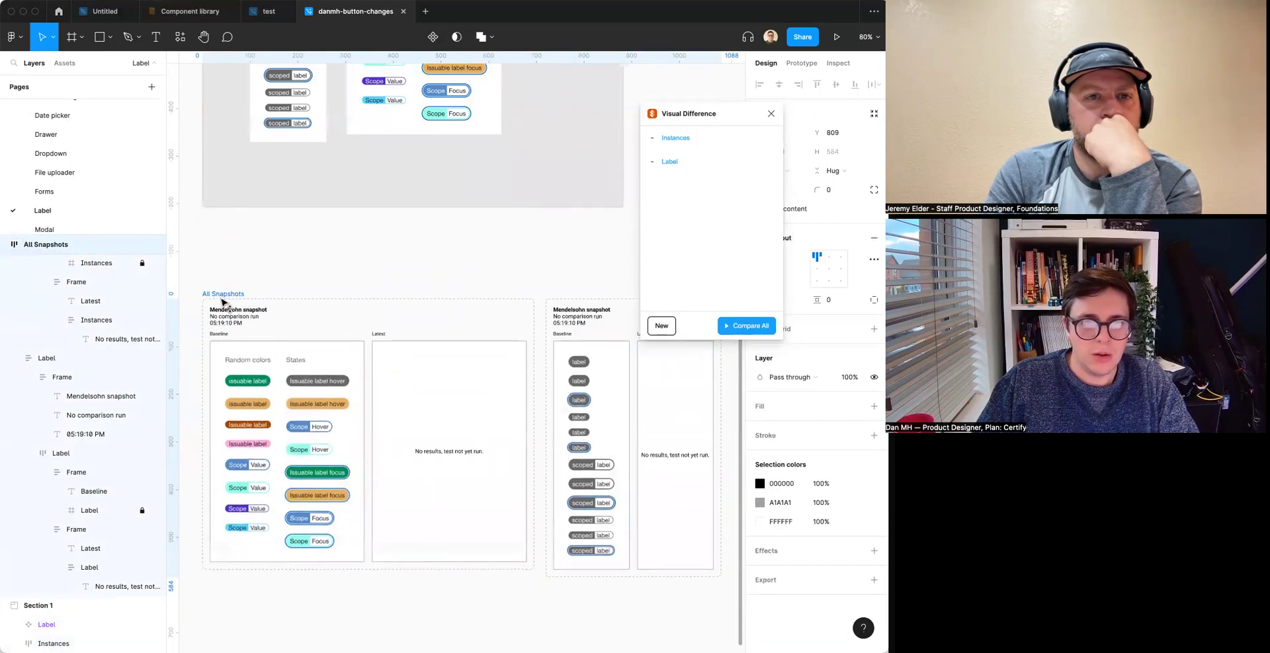
left_click(311, 235)
left_click(754, 329)
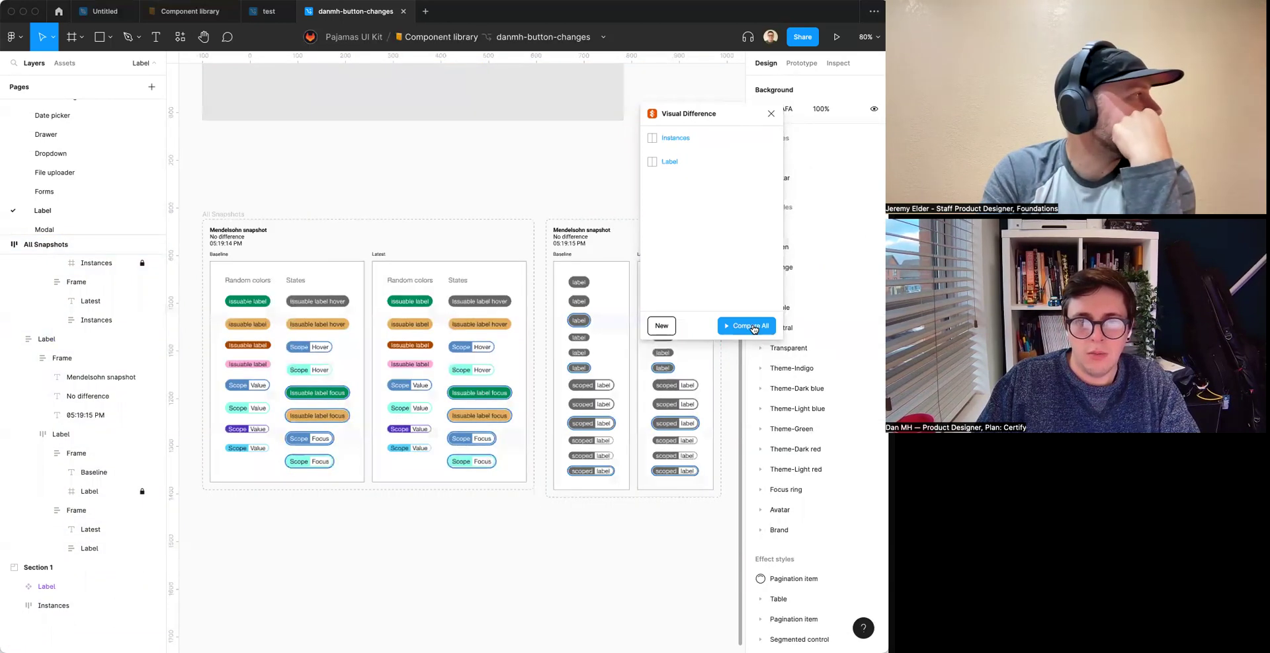
Select the Instances snapshot to view its no-difference comparison, then marquee all snapshot frames.
scroll(450, 189, "up", 5)
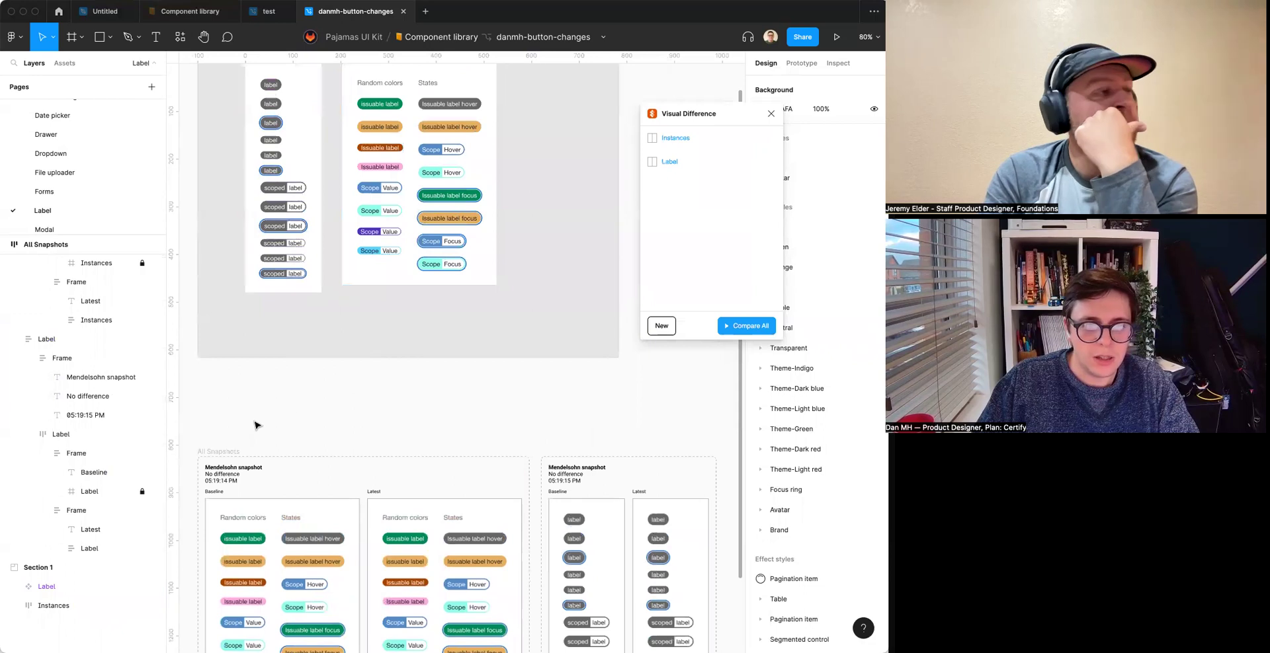
scroll(256, 425, "down", 2)
left_click(218, 405)
scroll(215, 394, "down", 5)
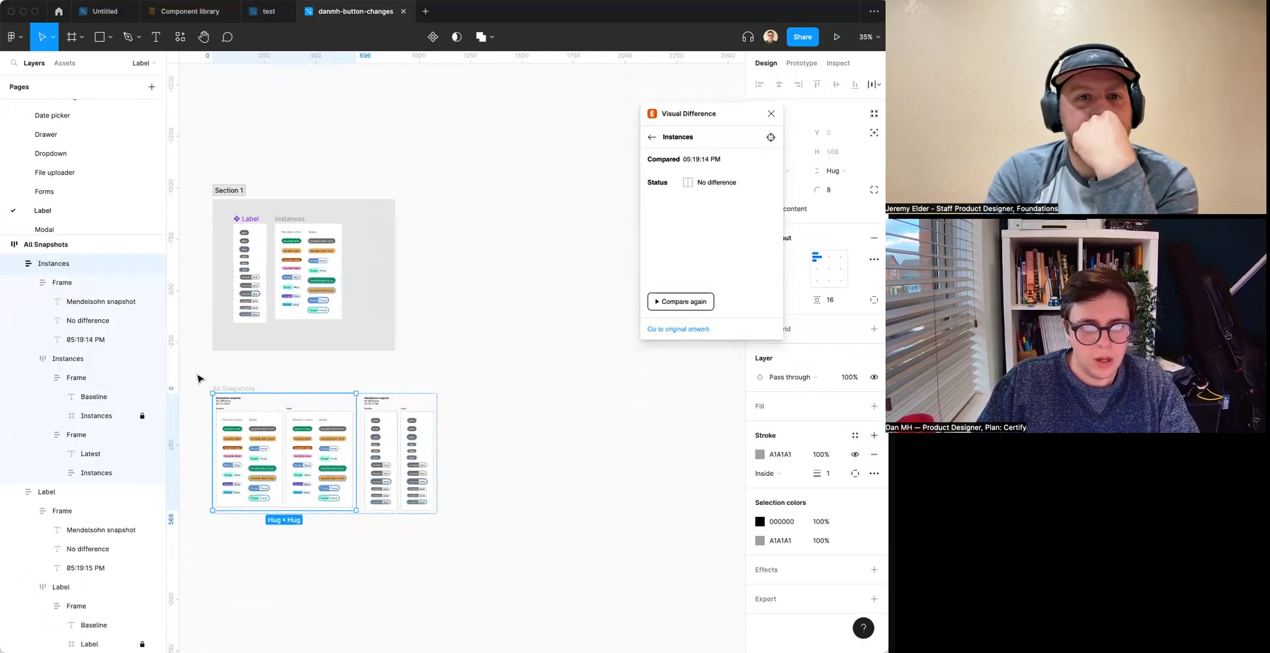
left_click(197, 378)
left_click_drag(196, 376, 493, 537)
left_click(487, 461)
Draw a section named 'All the test' around the All Snapshots frames and move it down-right.
key("shift+s")
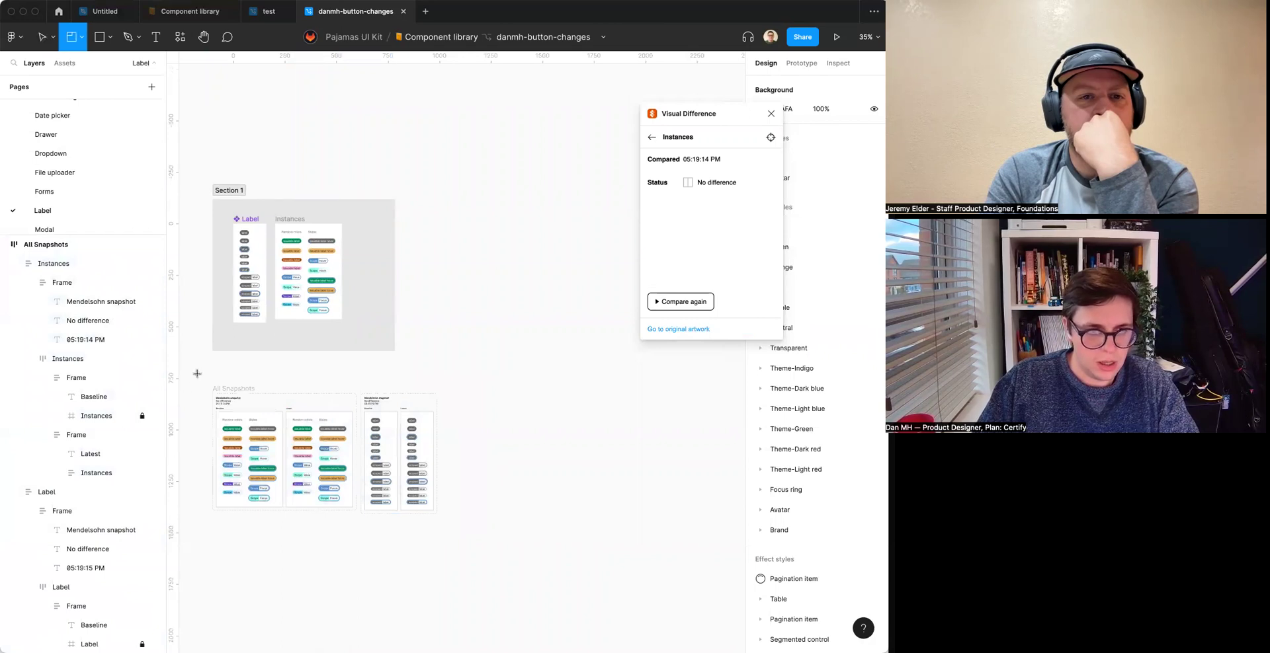
left_click_drag(196, 373, 534, 541)
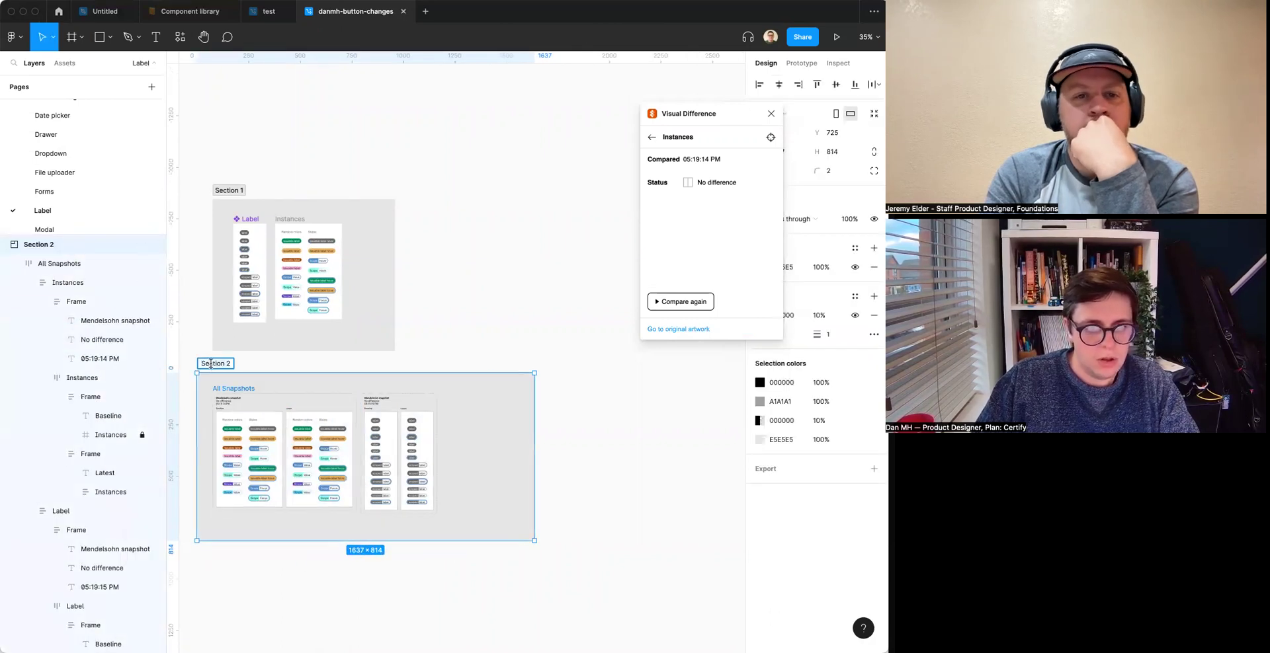
type("All the test")
key("Return")
left_click(470, 272)
left_click_drag(234, 368, 289, 417)
left_click(493, 217)
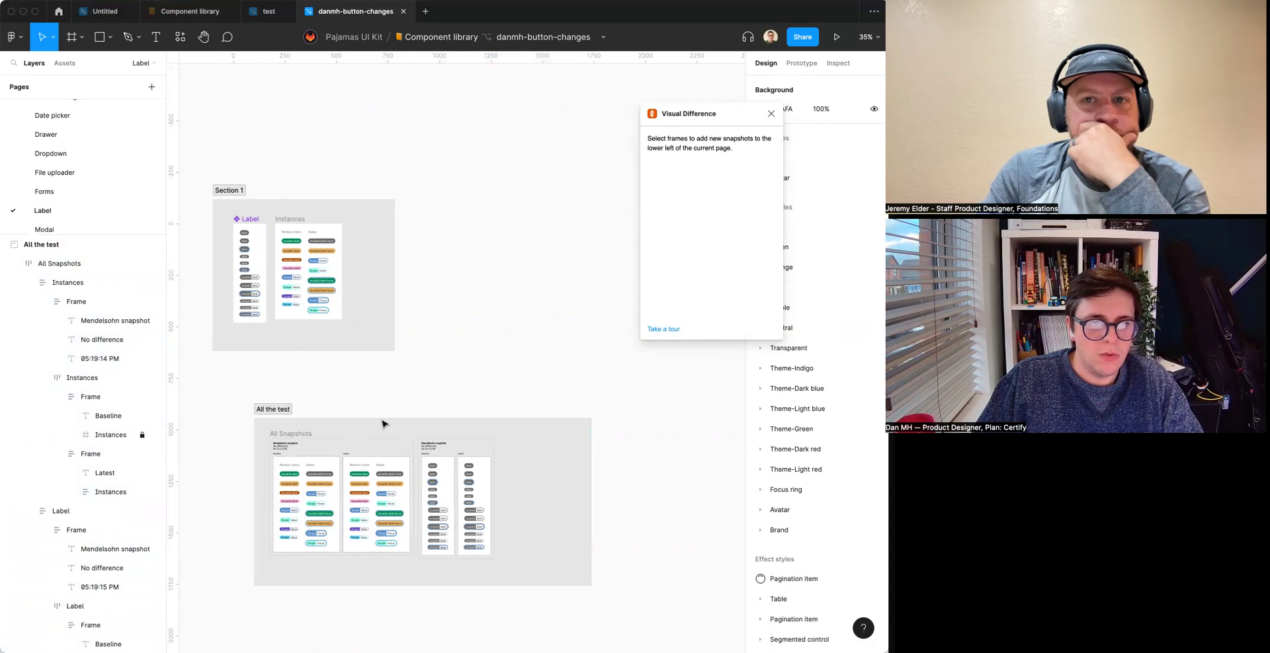
Rename the section to 'All Snapshots', then remove it while keeping its contents.
double_click(272, 409)
type("All Sna")
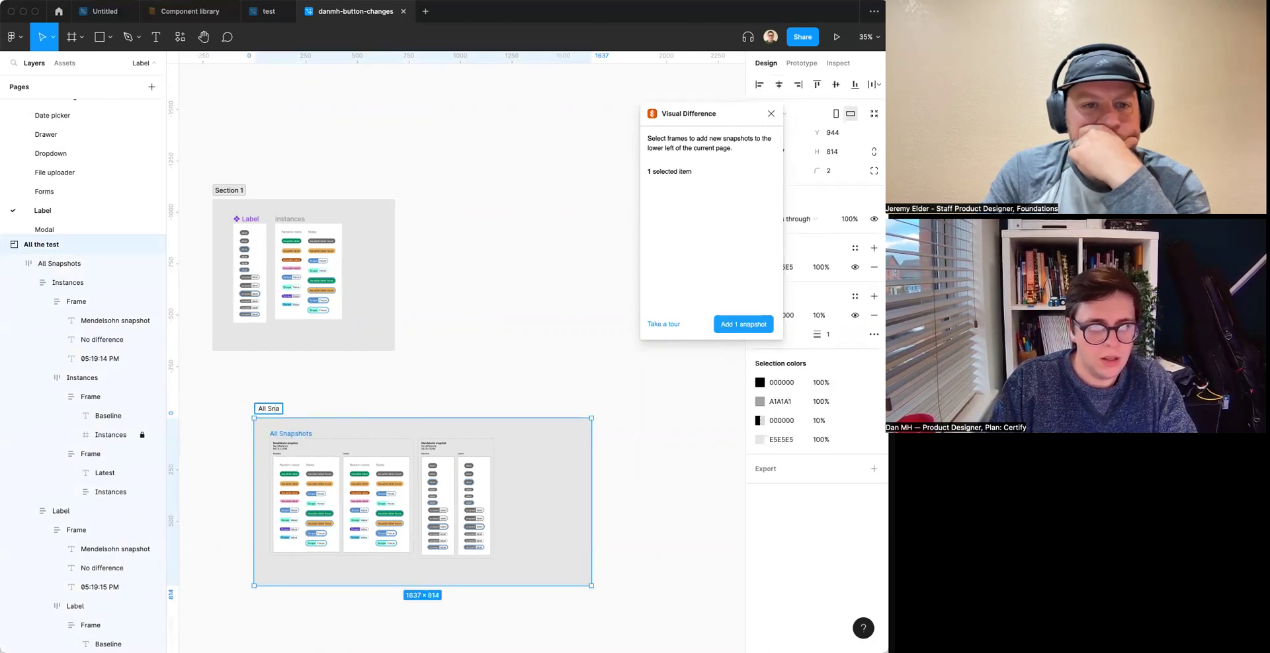
type("pshots")
key("Return")
left_click(541, 385)
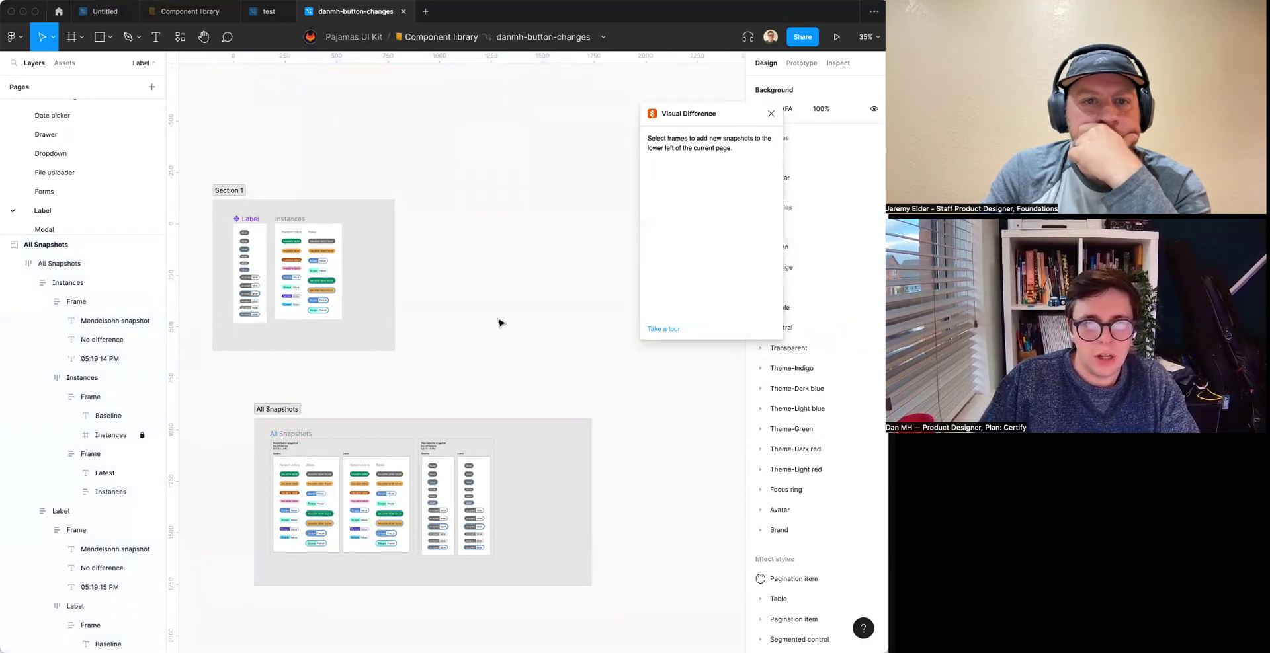
left_click(272, 411)
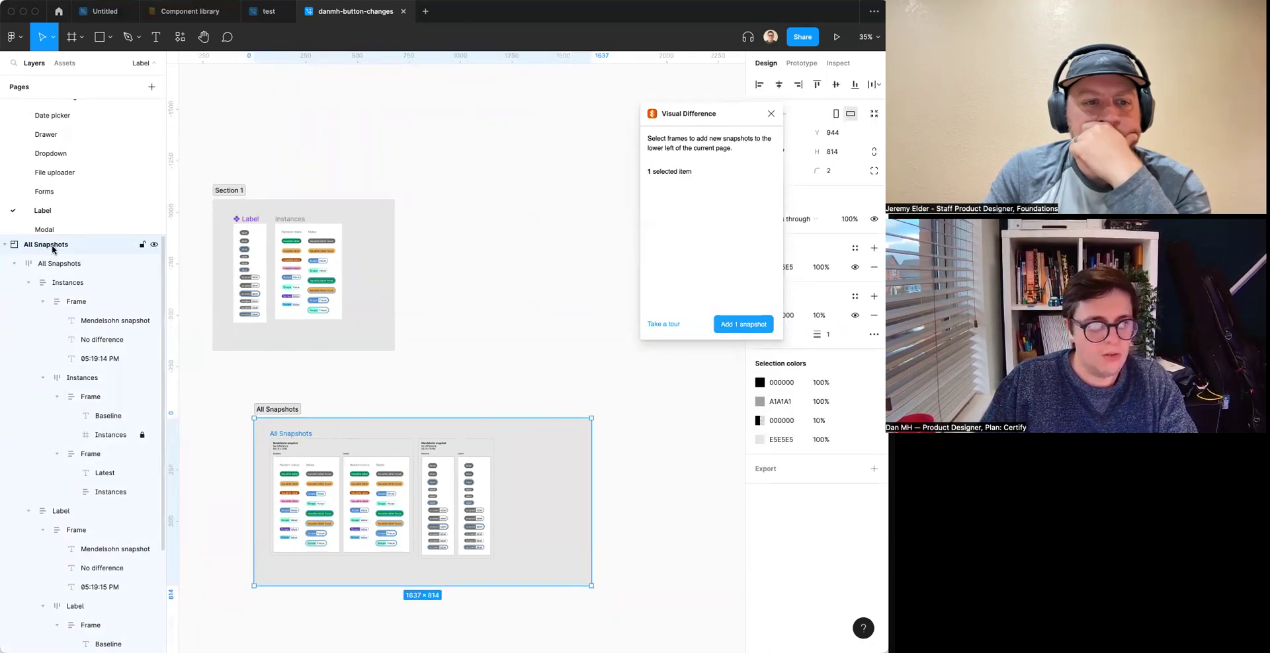
key("super+shift+g")
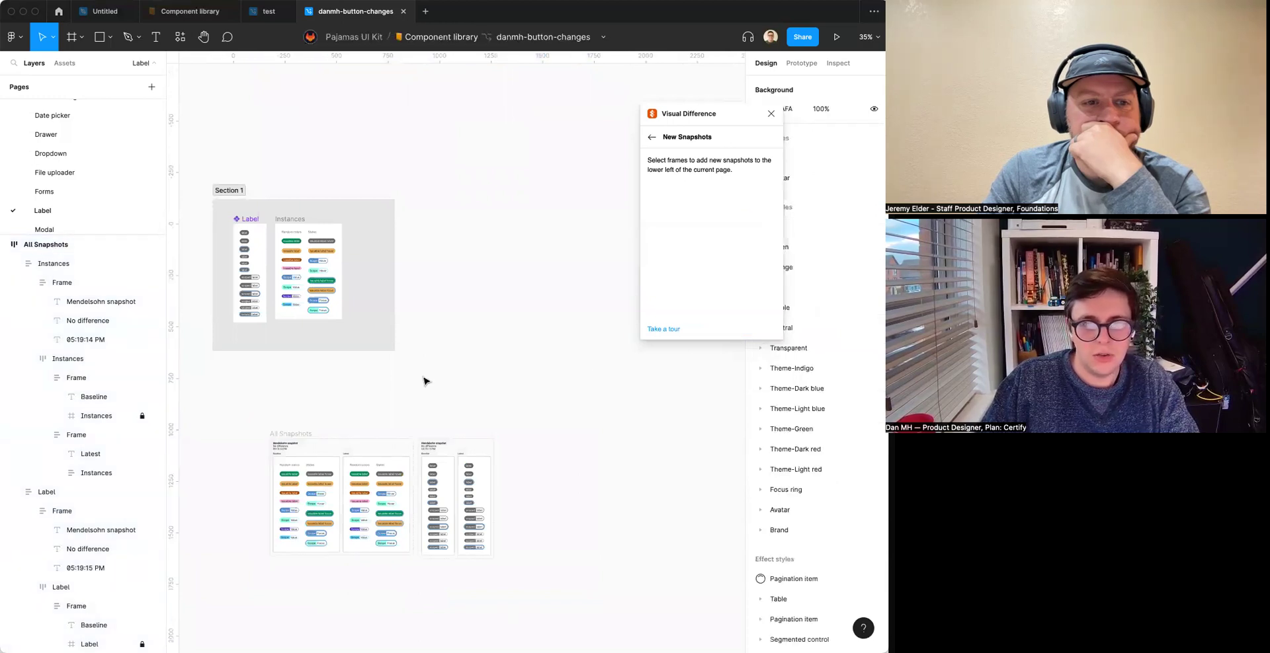
Return the plugin to its snapshot list and draw Section 2 around the All Snapshots frame.
left_click(652, 137)
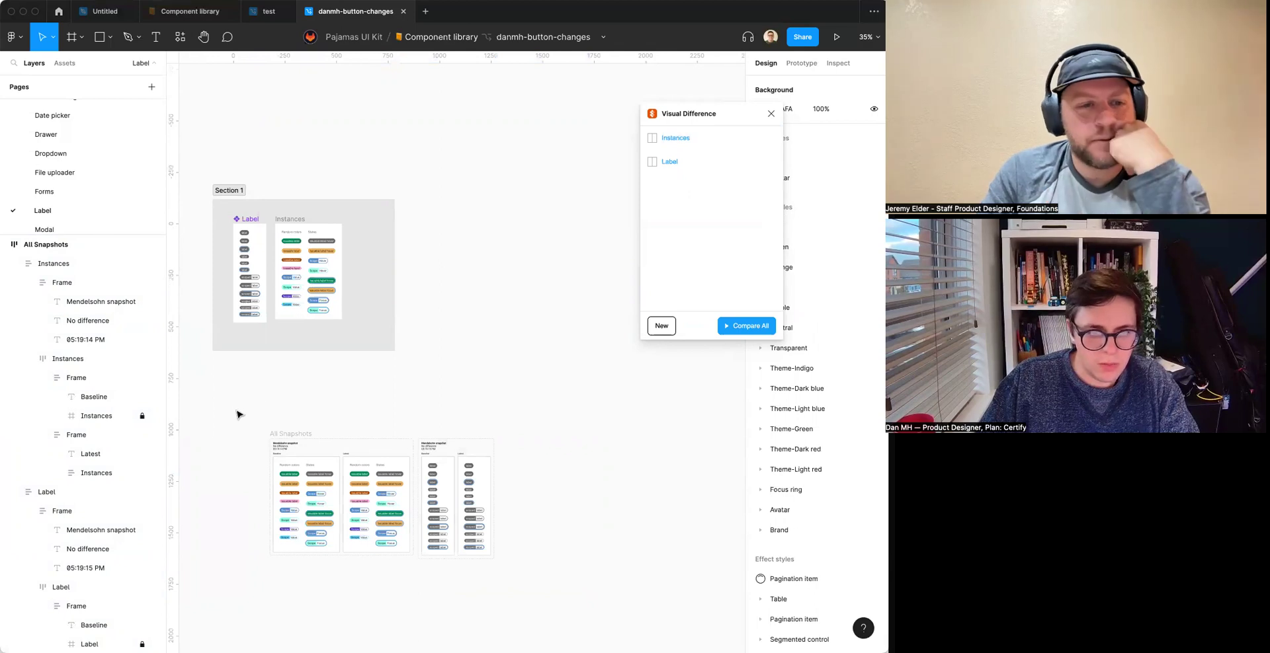
key("shift+s")
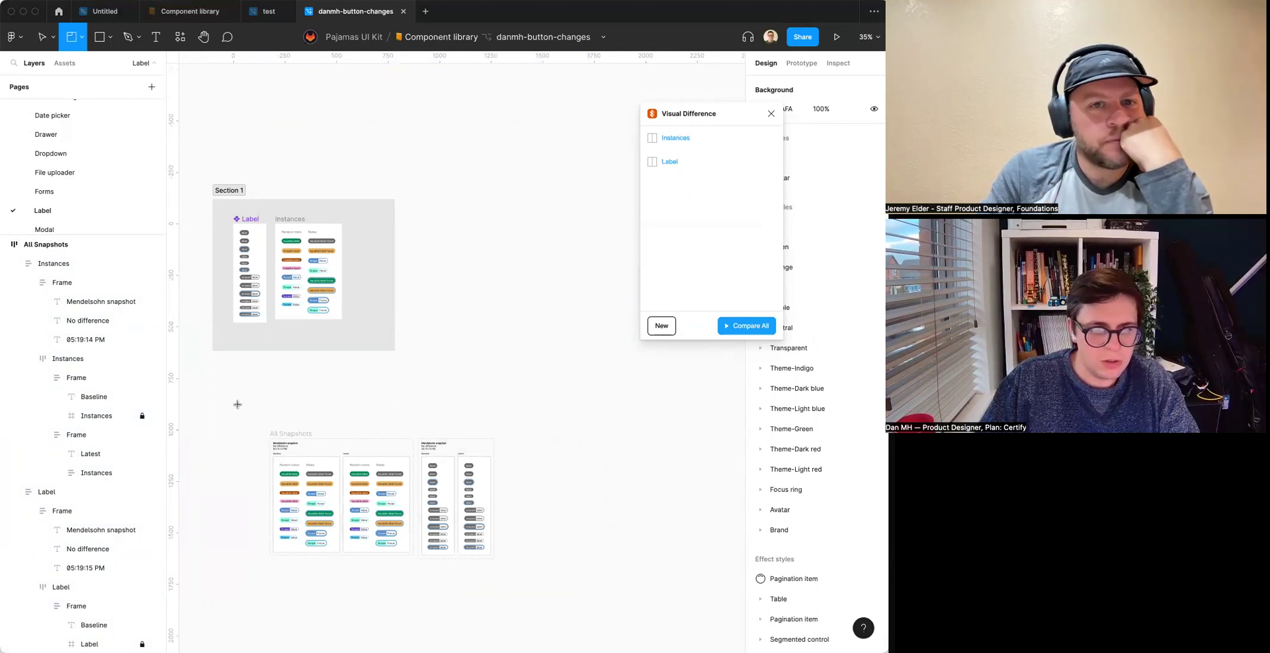
left_click_drag(238, 405, 586, 616)
left_click(673, 485)
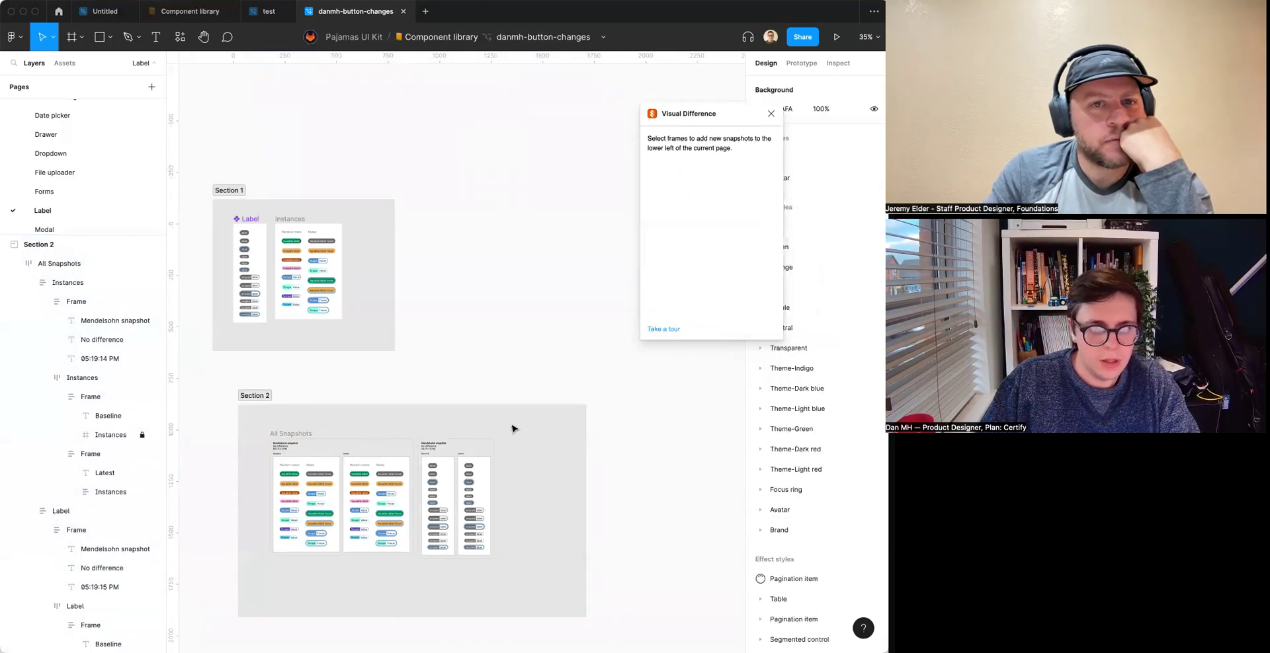
Set the first Label variant to a fixed 123 width, undoing a trial sm size change.
left_click(254, 397)
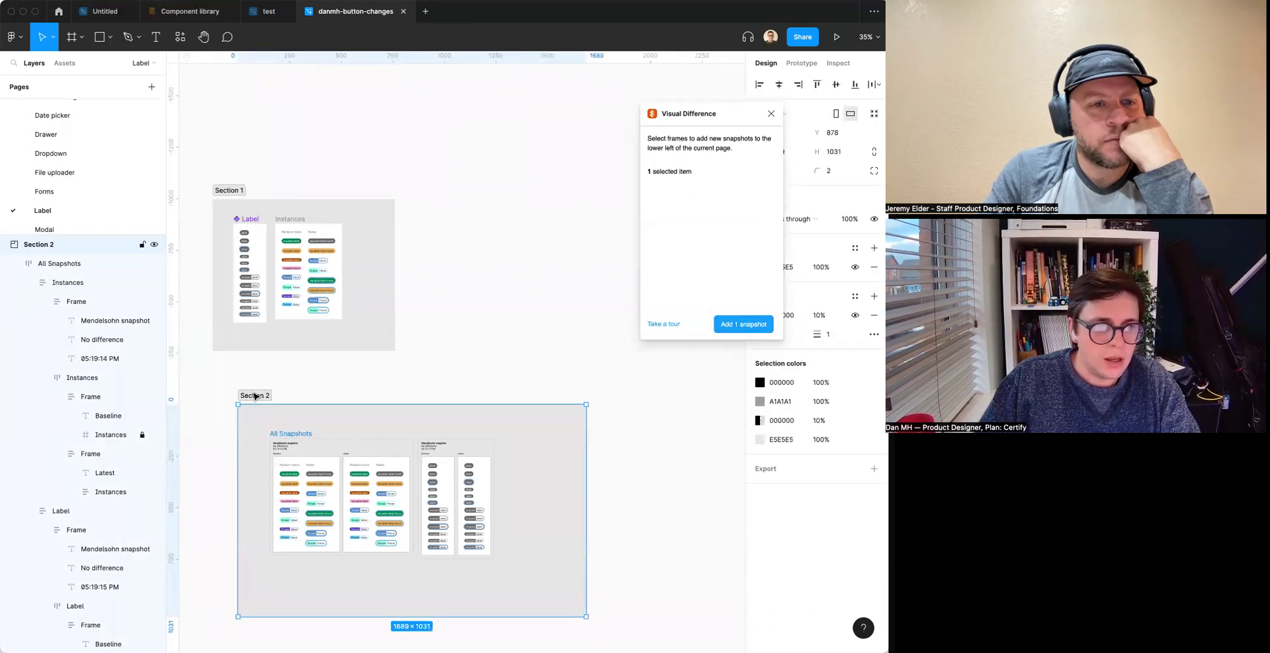
double_click(245, 232)
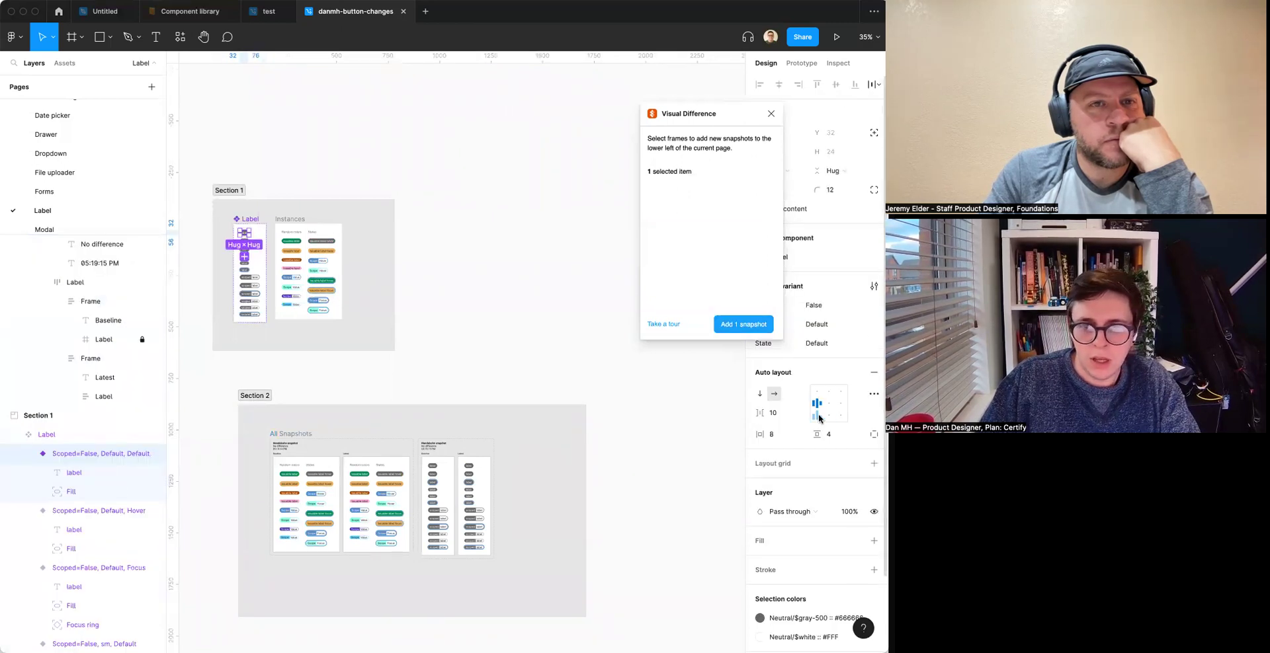
left_click(859, 326)
left_click(845, 338)
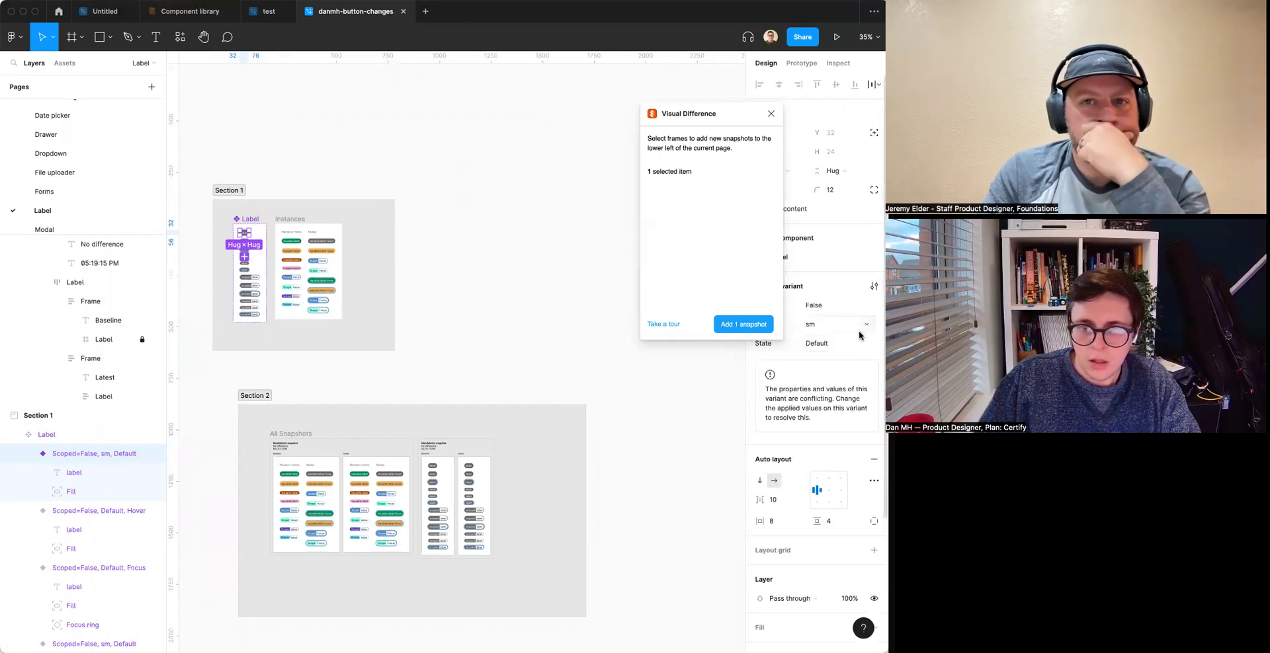
key("ctrl+z")
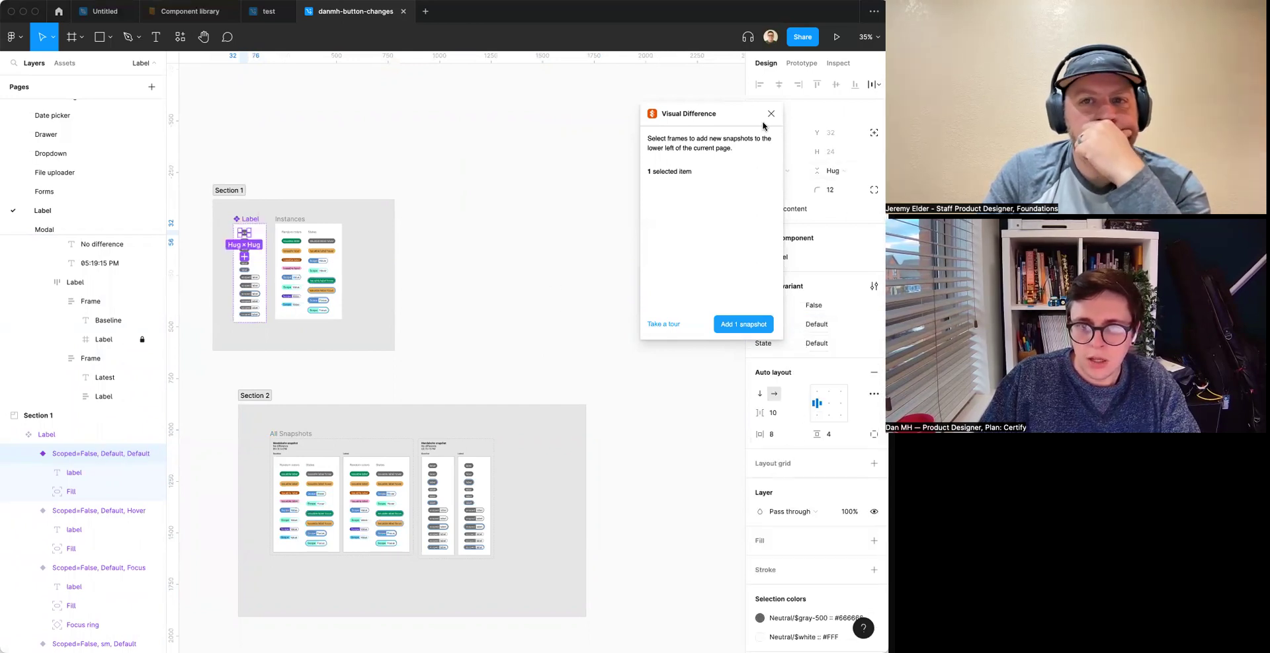
left_click(782, 172)
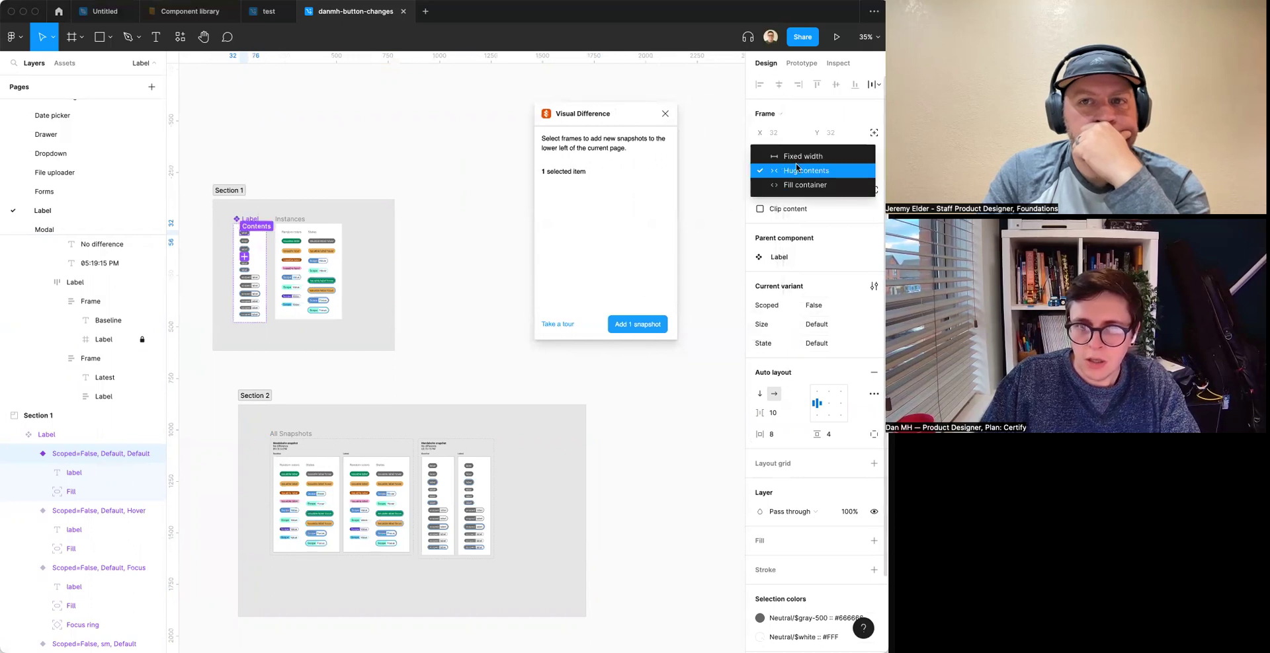
left_click(803, 156)
left_click(777, 151)
type("123")
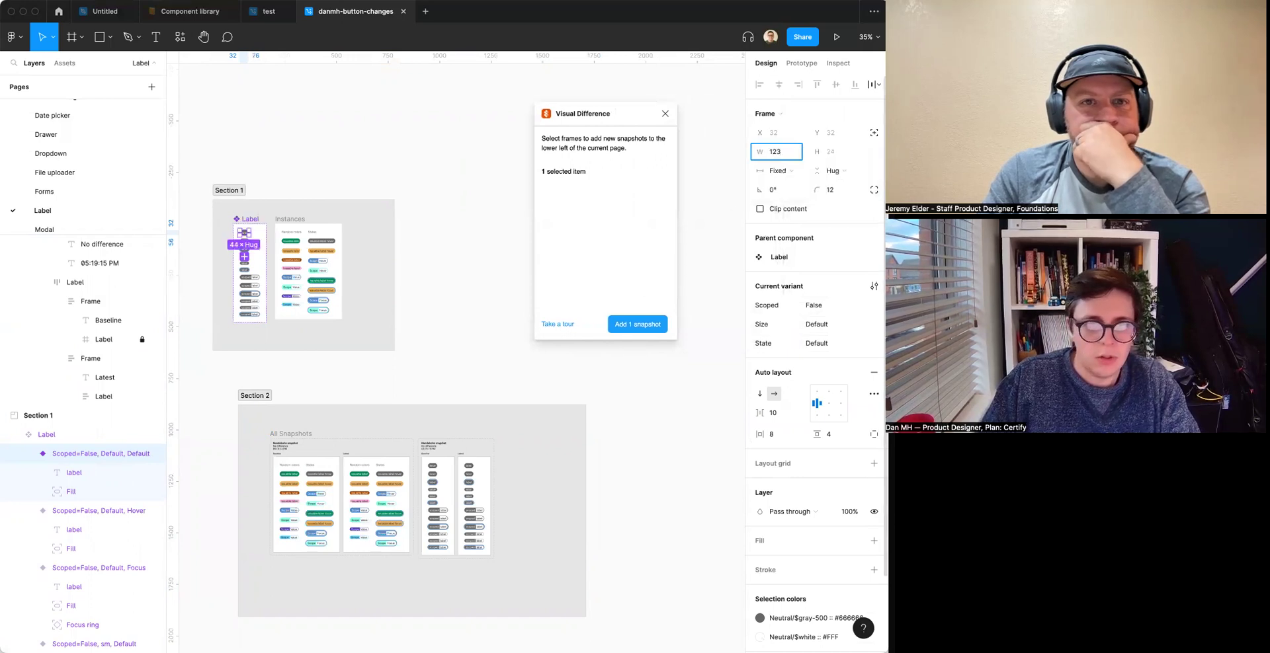
key("Return")
left_click(480, 204)
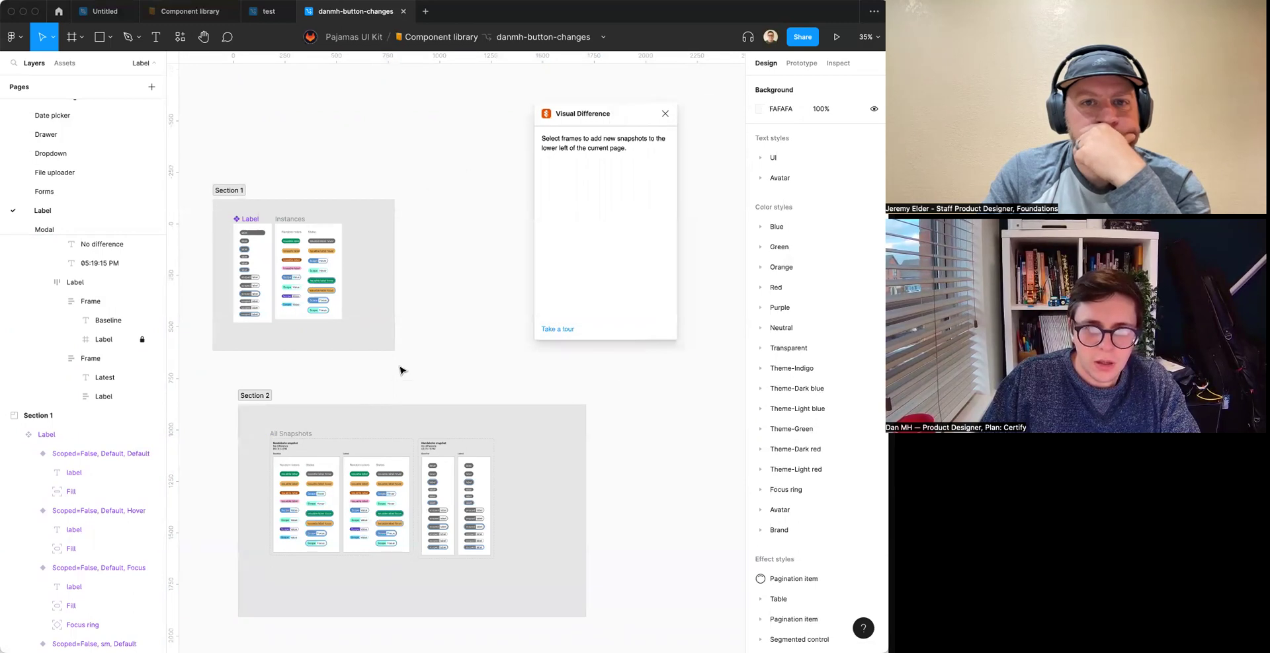
Remove Section 1 and Section 2 while keeping the Label, Instances and All Snapshots frames.
left_click(268, 396)
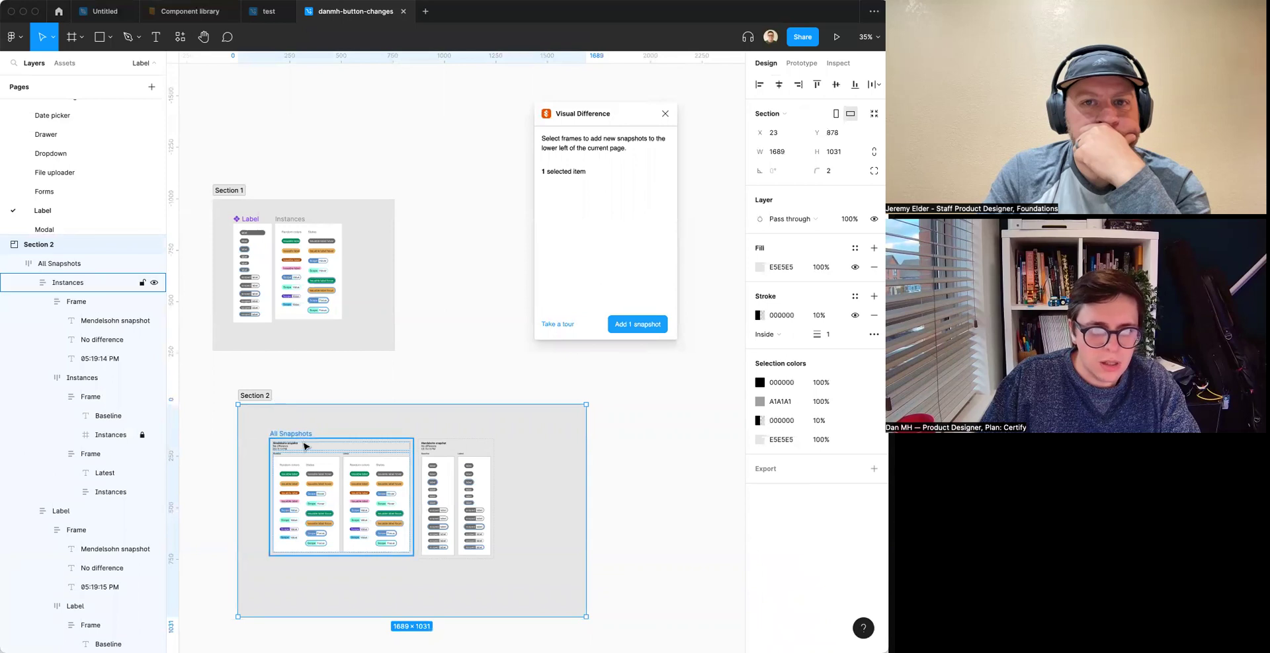
left_click(305, 447)
left_click(286, 433)
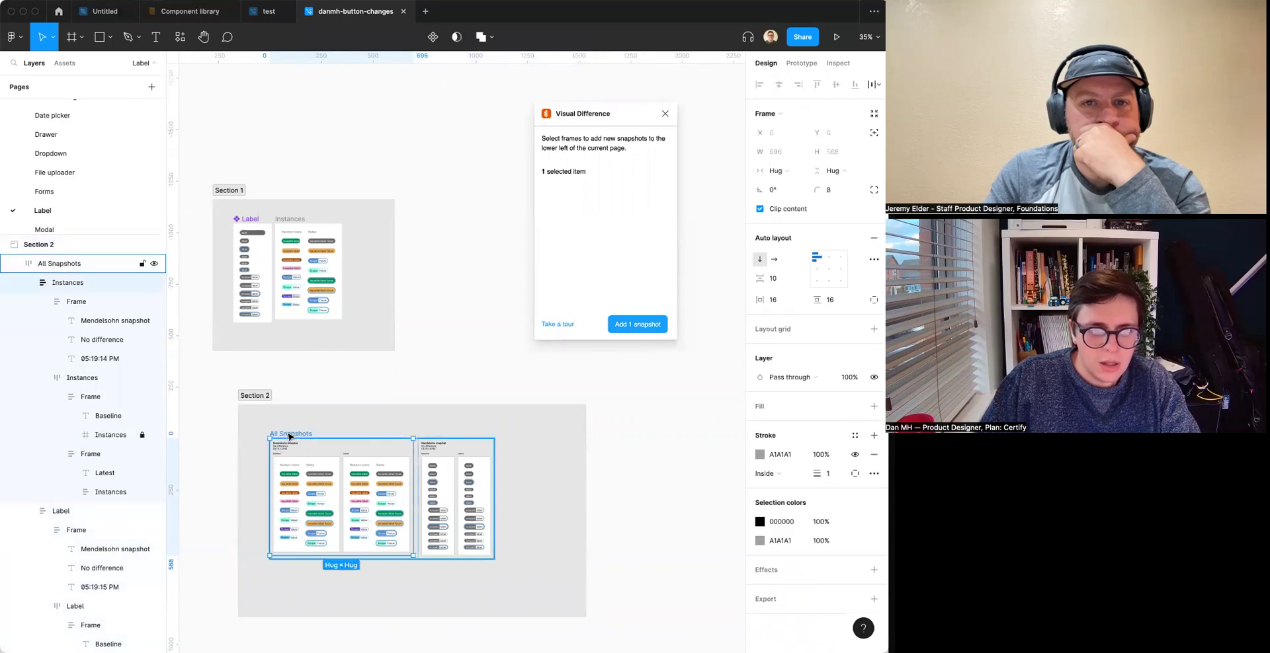
left_click(369, 344)
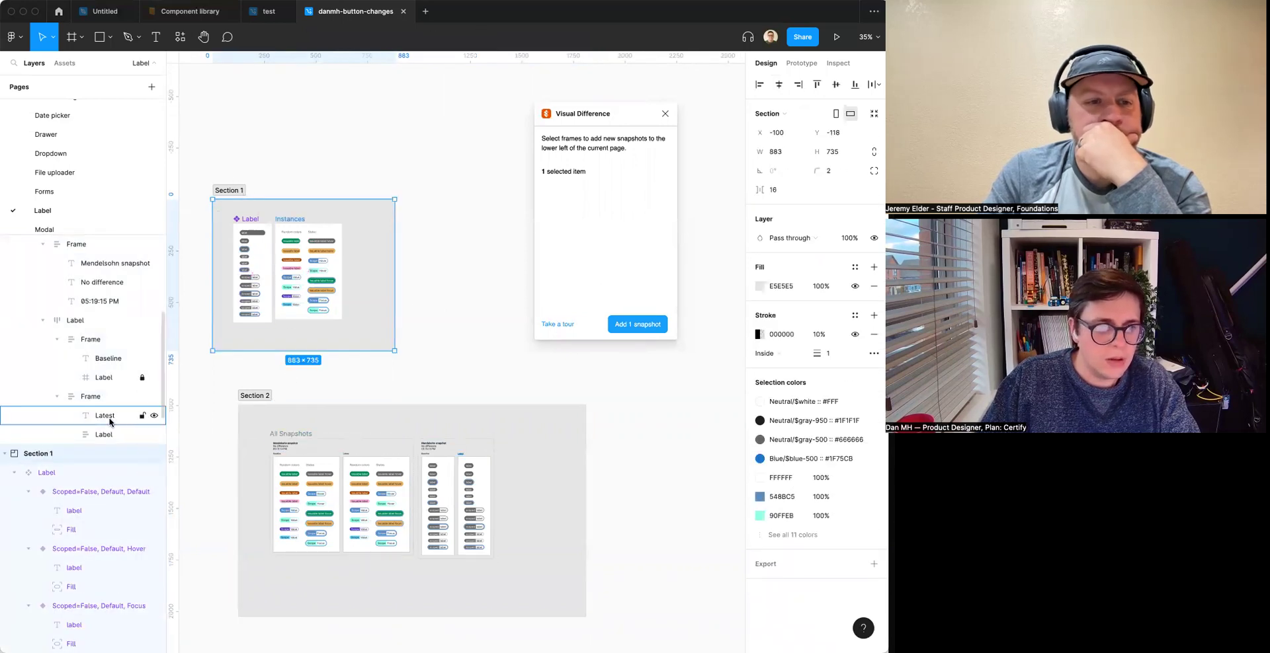
key("shift+super+g")
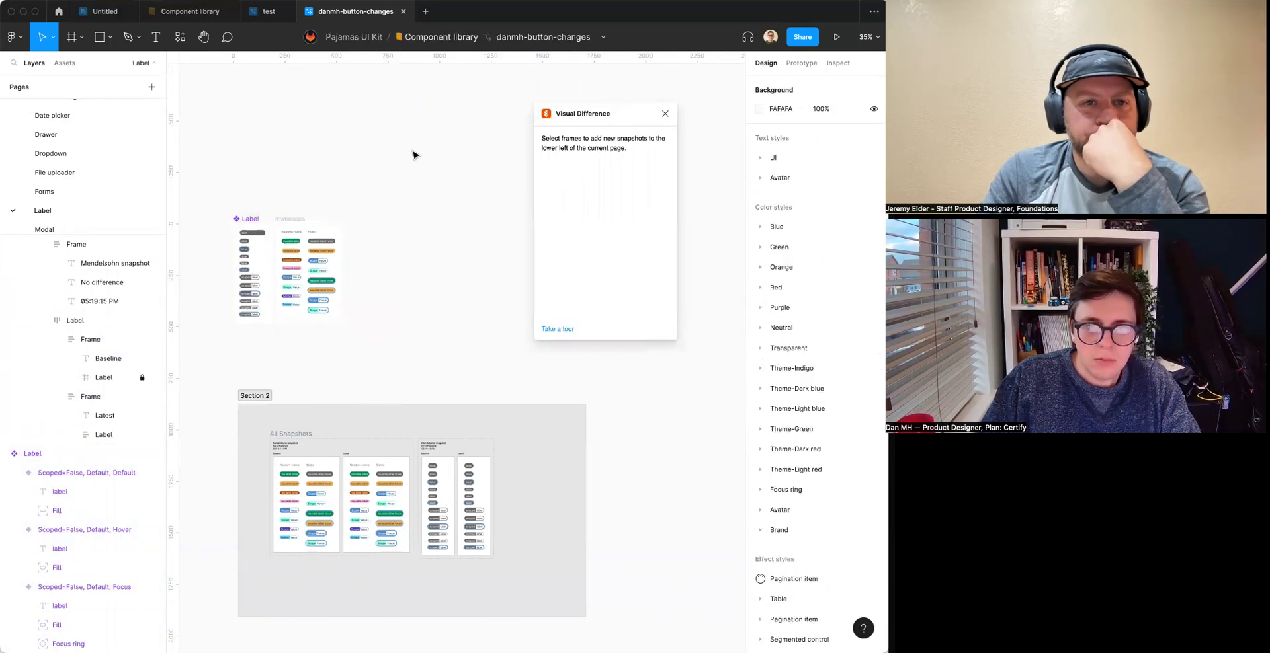
left_click(262, 396)
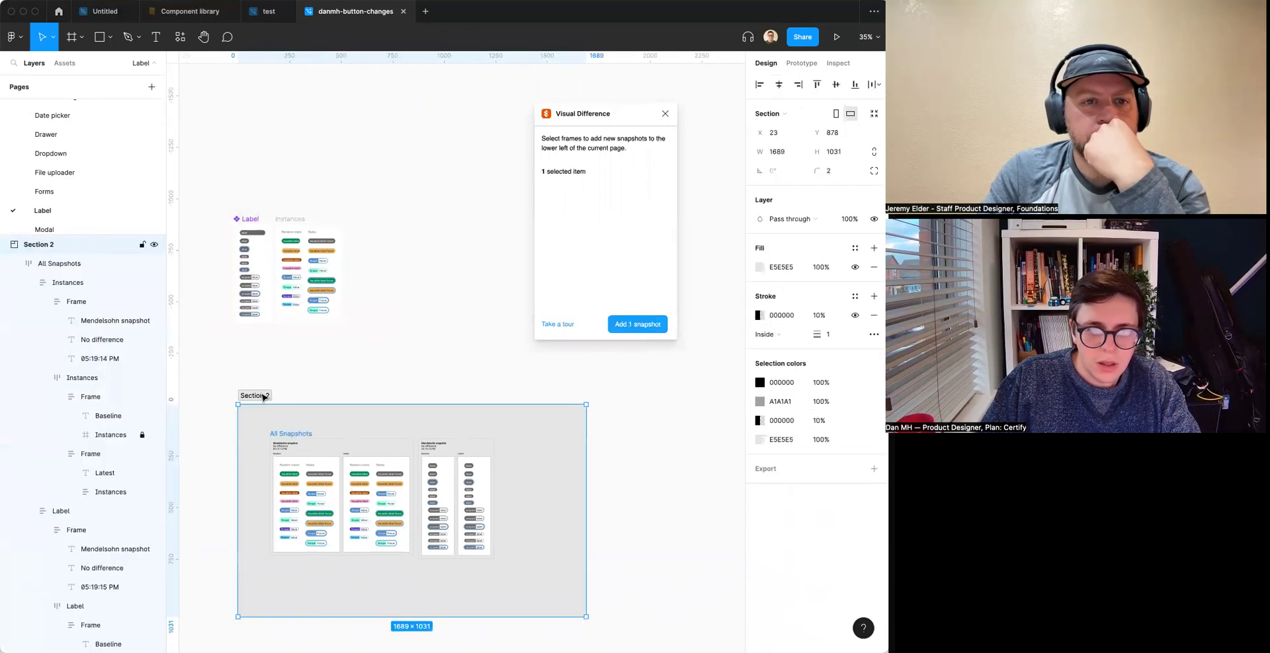
left_click(366, 342)
left_click(257, 397)
key("shift+super+g")
Return the plugin to its snapshot list and marquee-select the All Snapshots frame.
left_click(481, 327)
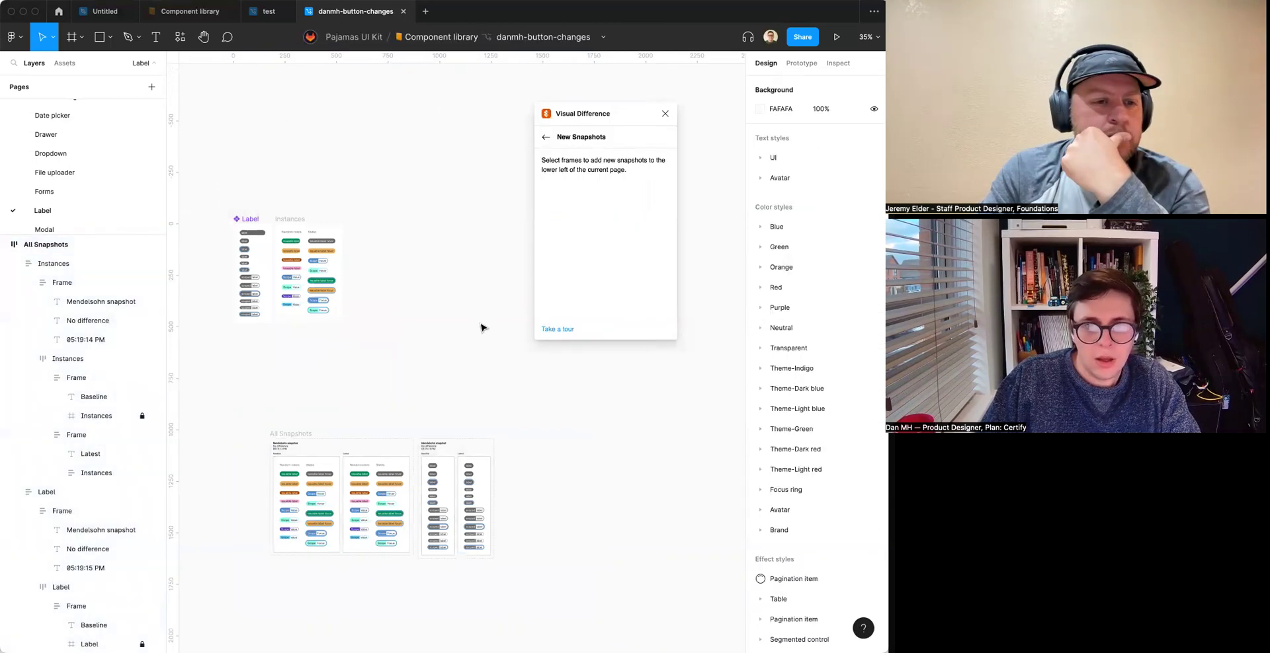
left_click(546, 138)
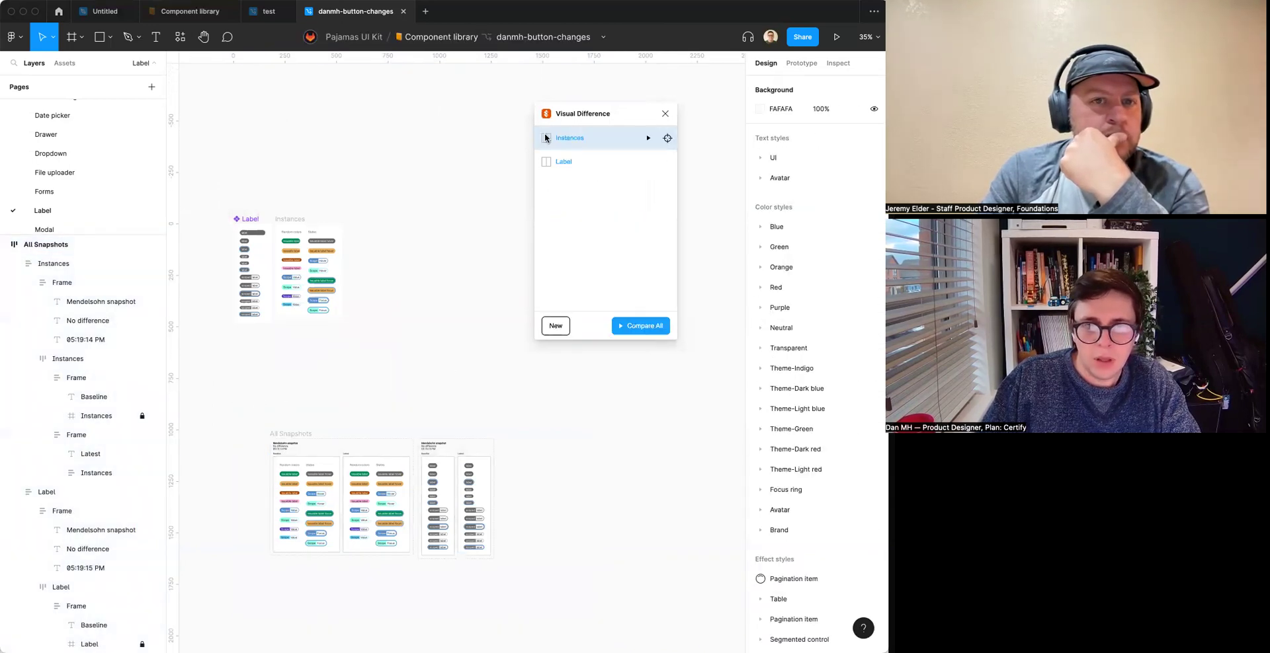
mouse_move(236, 409)
left_mouse_down()
mouse_move(317, 437)
mouse_move(252, 405)
mouse_move(586, 612)
left_mouse_up()
left_click(251, 404)
Wrap All Snapshots in a new Section 1, remove it again, and return to the snapshot list.
key("f")
left_click(664, 460)
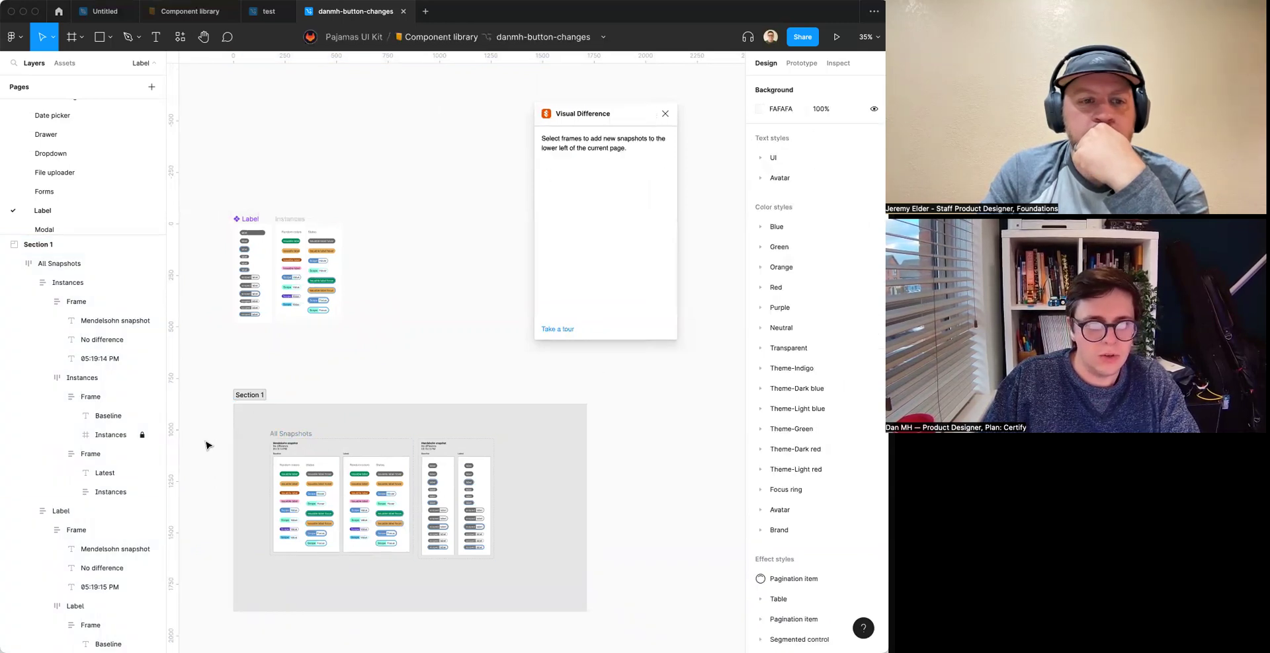
left_click(251, 395)
key("shift+super+g")
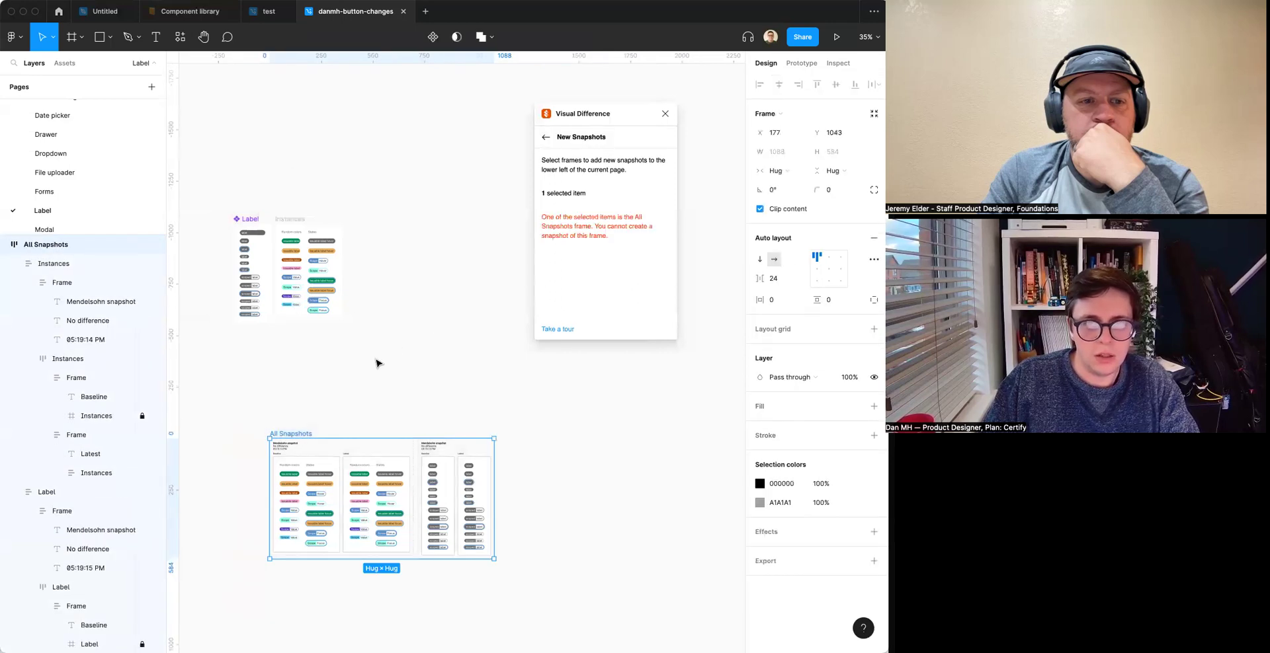
left_click(546, 139)
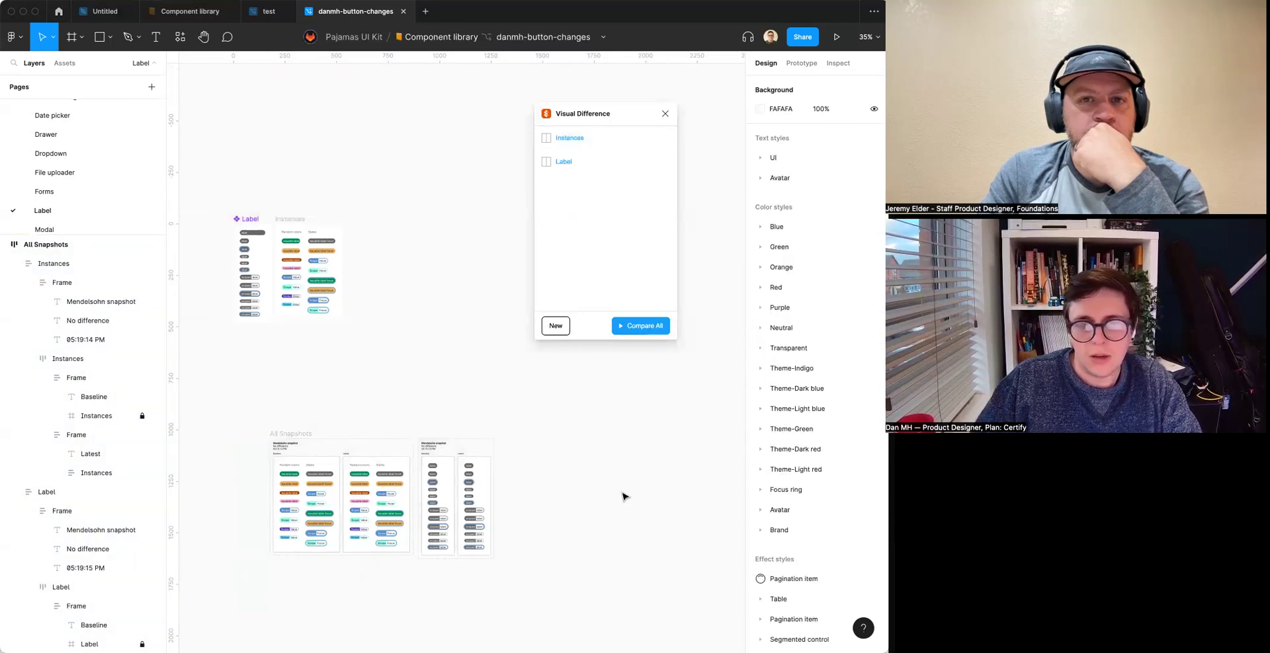